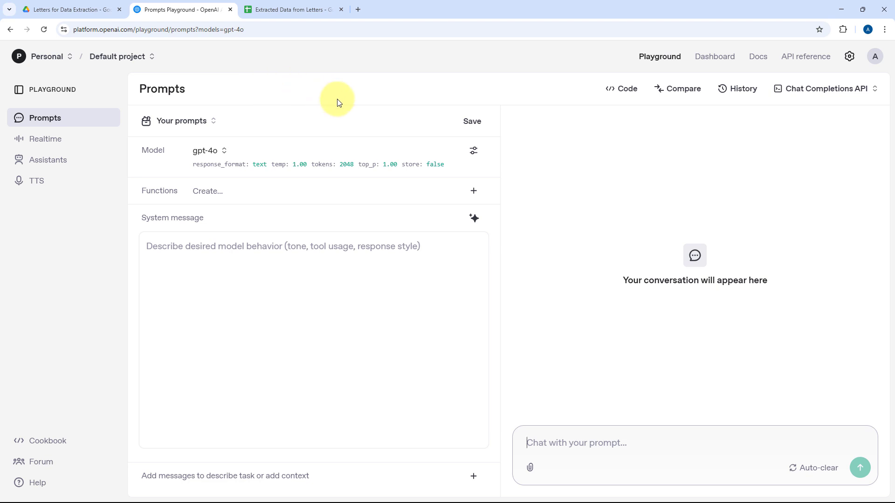
# Switch to the Extracted Data from Letters spreadsheet and set its zoom to 150%
pyautogui.click(303, 8)
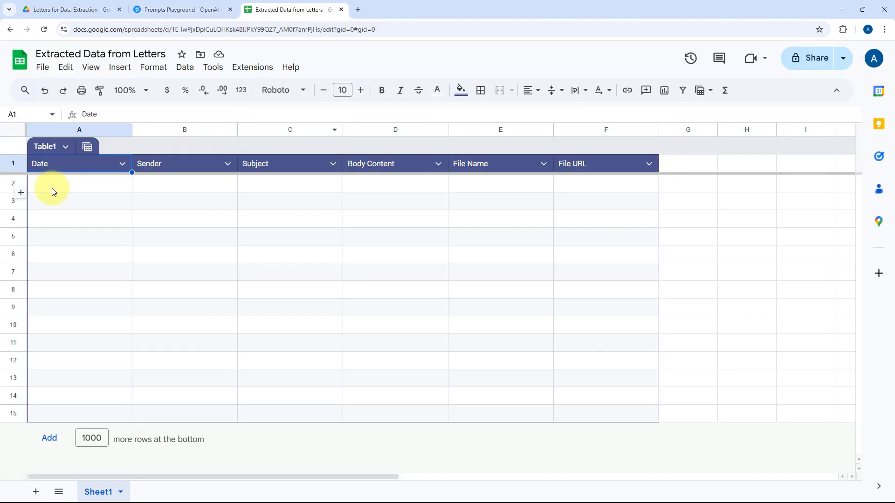
pyautogui.click(140, 90)
pyautogui.click(128, 205)
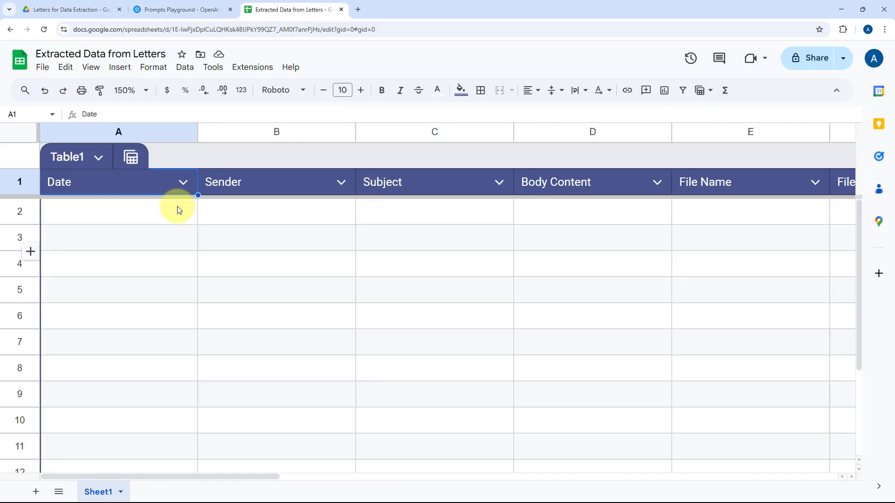
# Examine the spreadsheet's Date, Sender, Subject, Body Content, File Name and File URL columns that hold the extracted letter data
pyautogui.click(105, 216)
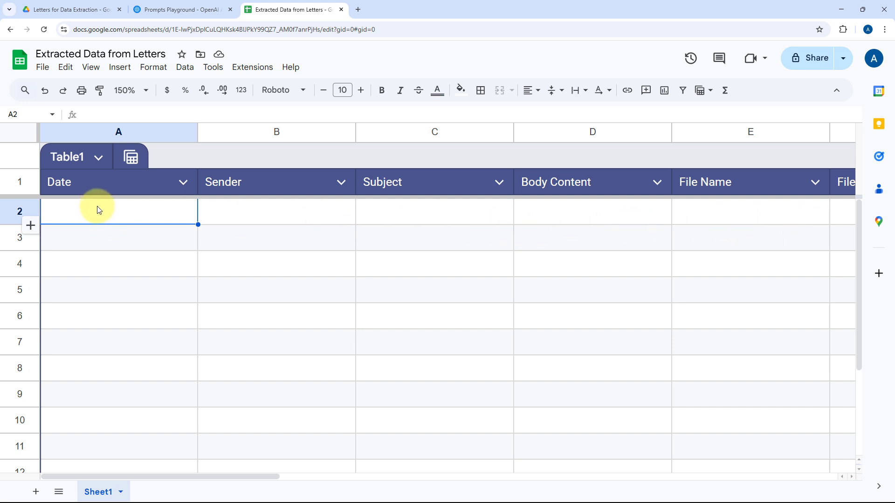
pyautogui.click(266, 217)
pyautogui.click(449, 217)
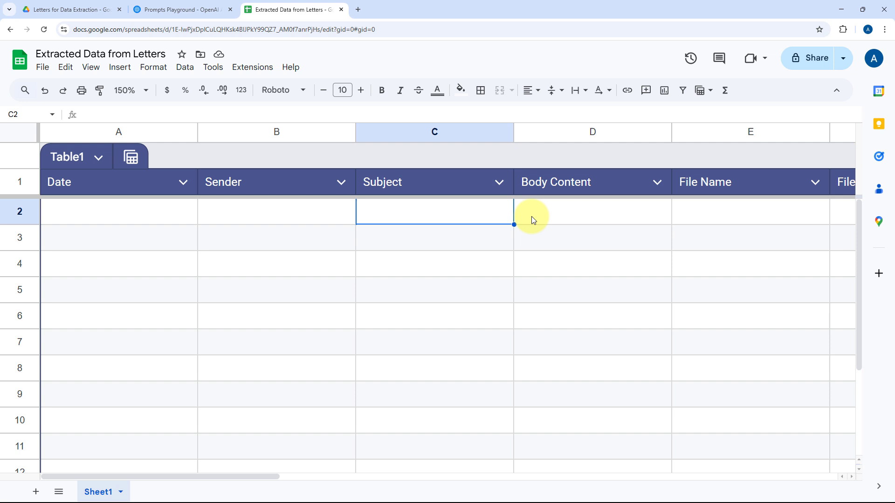
pyautogui.click(586, 222)
pyautogui.hscroll(3, 559, 222)
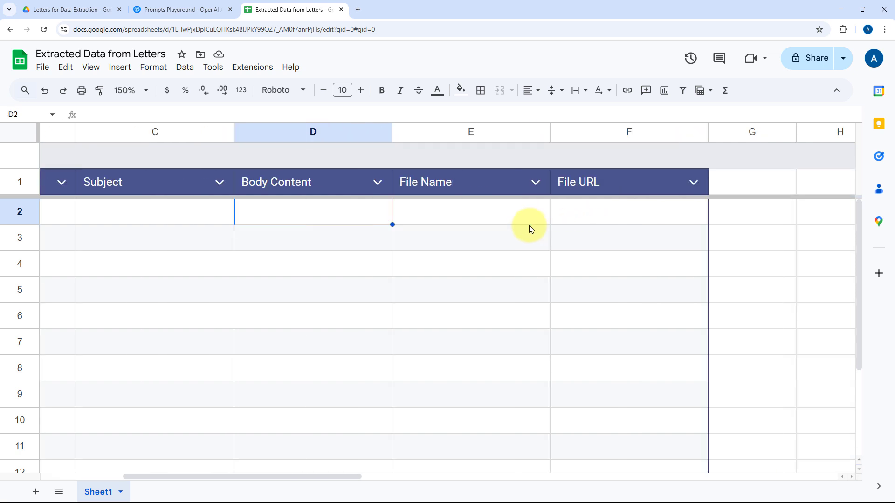
pyautogui.click(516, 220)
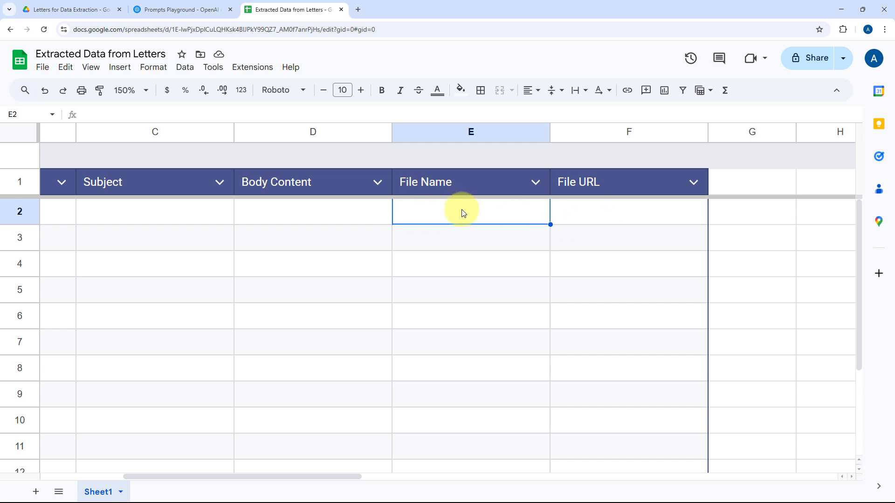
pyautogui.click(577, 213)
pyautogui.click(444, 219)
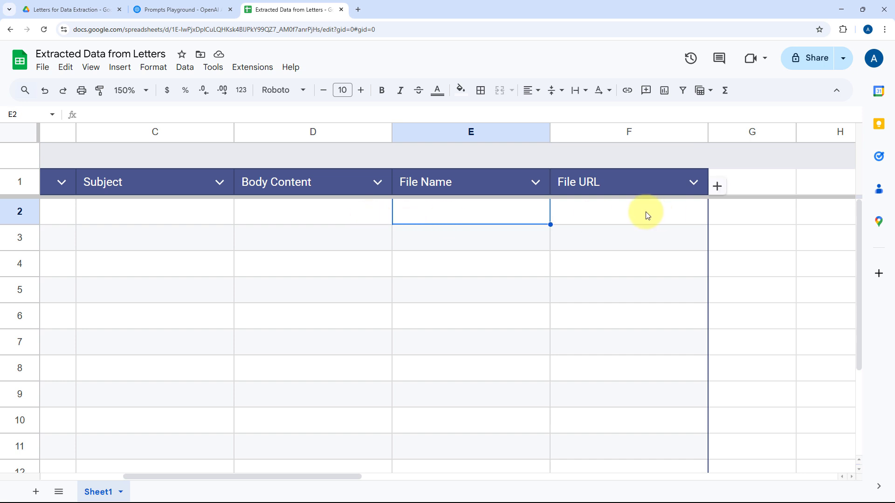
pyautogui.click(71, 9)
pyautogui.click(270, 9)
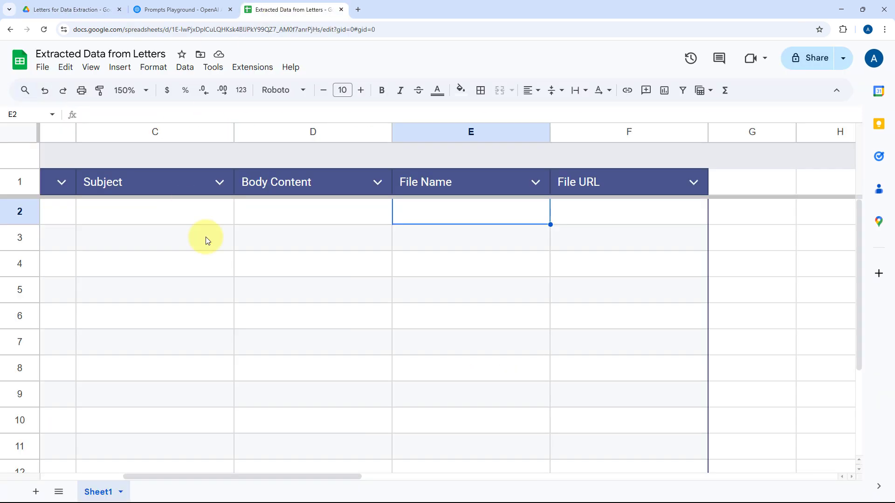
pyautogui.hscroll(-5, 339, 212)
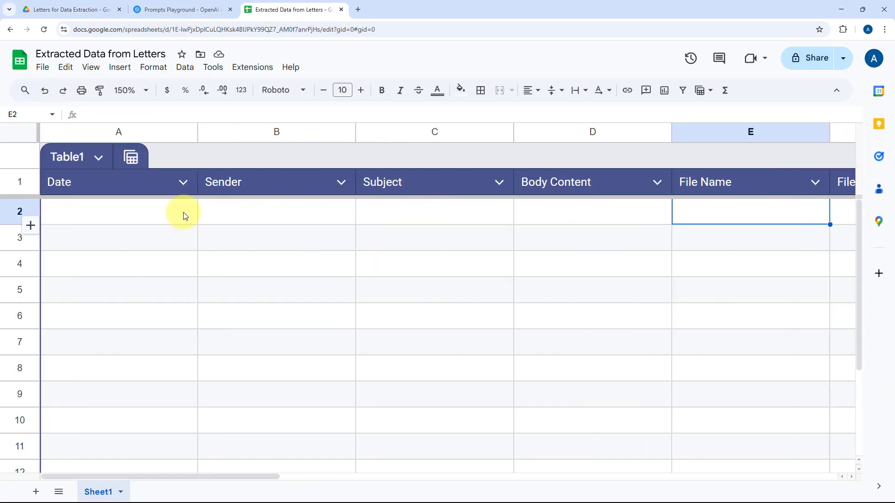
pyautogui.click(83, 6)
pyautogui.click(186, 10)
pyautogui.click(284, 7)
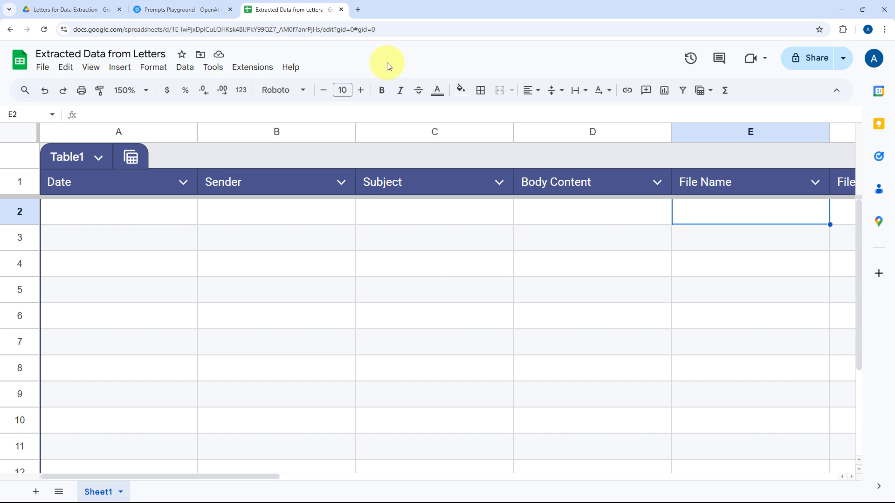
pyautogui.click(176, 208)
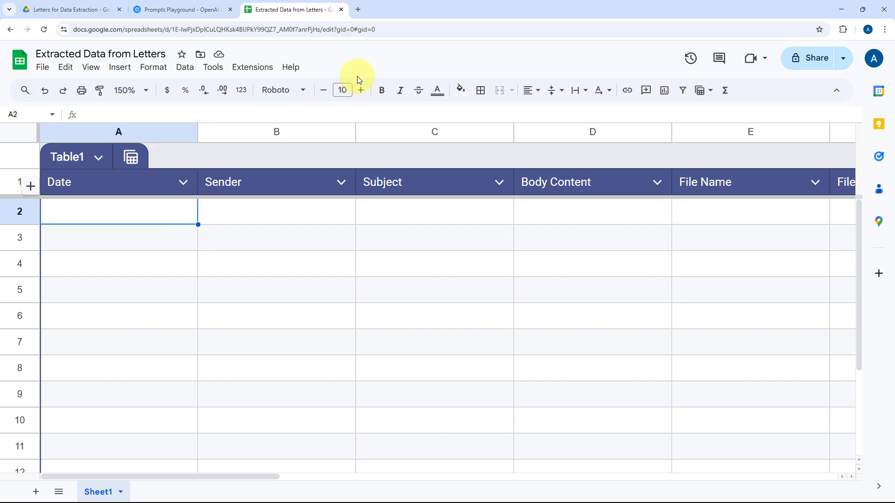
# Open pabbly.com/connect/inr/ in a new browser tab and sign in to reach the Pabbly Connect dashboard
pyautogui.click(358, 10)
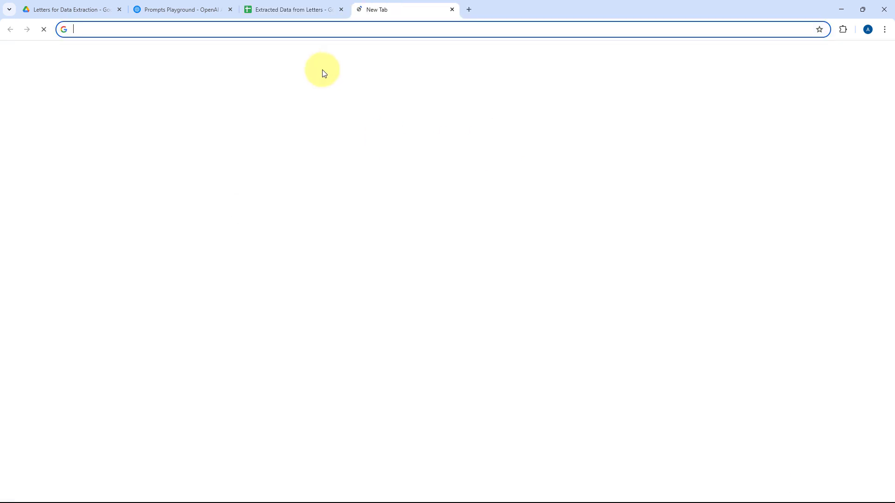
pyautogui.write('pabbly.com')
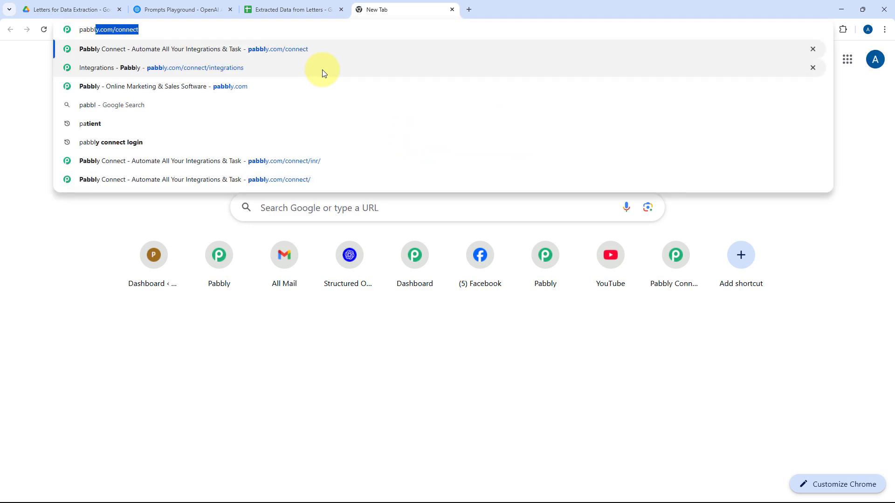
pyautogui.write('/connect/')
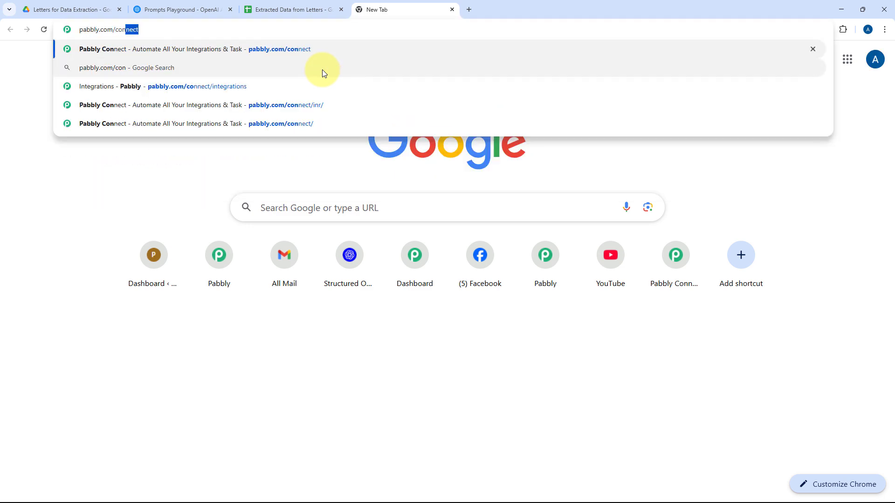
pyautogui.press('Return')
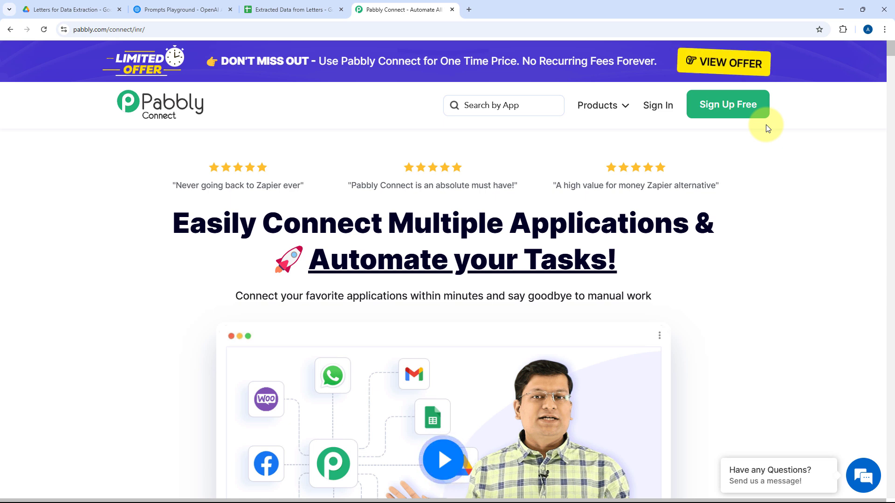
pyautogui.click(658, 112)
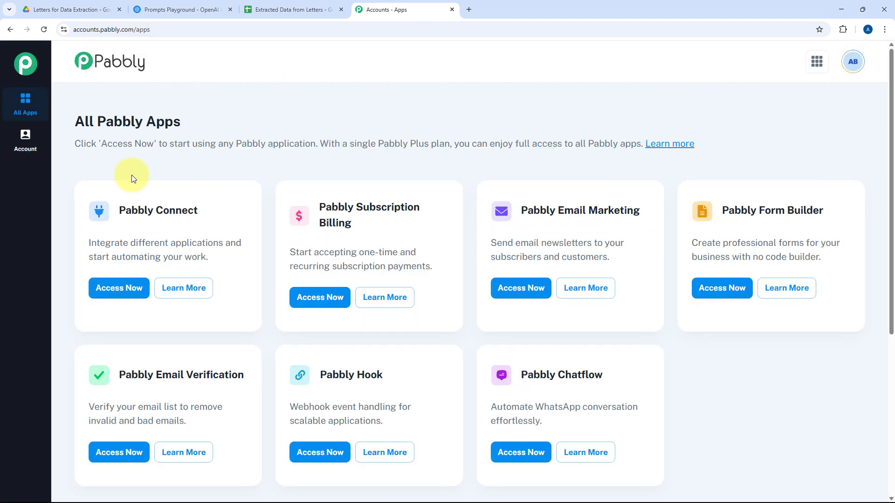
pyautogui.click(117, 288)
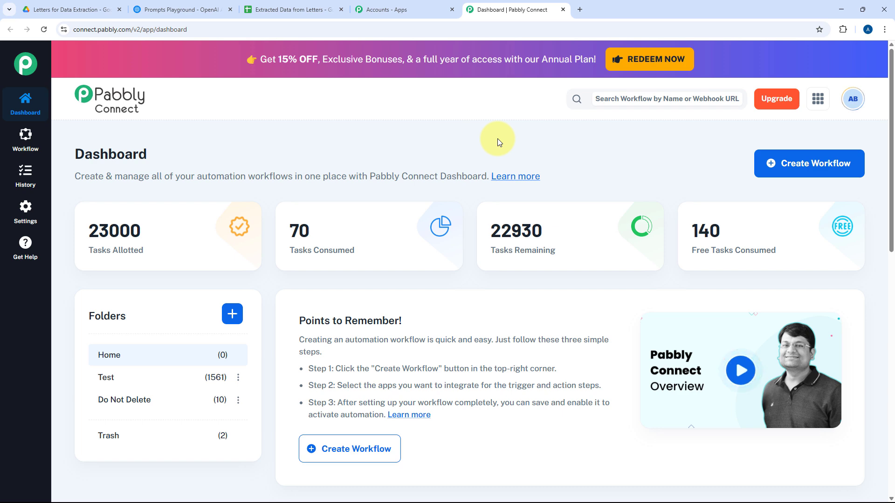
# Create a workflow named AI Agent to Extract Data from Letters in the Home folder
pyautogui.scroll(-1, 497, 139)
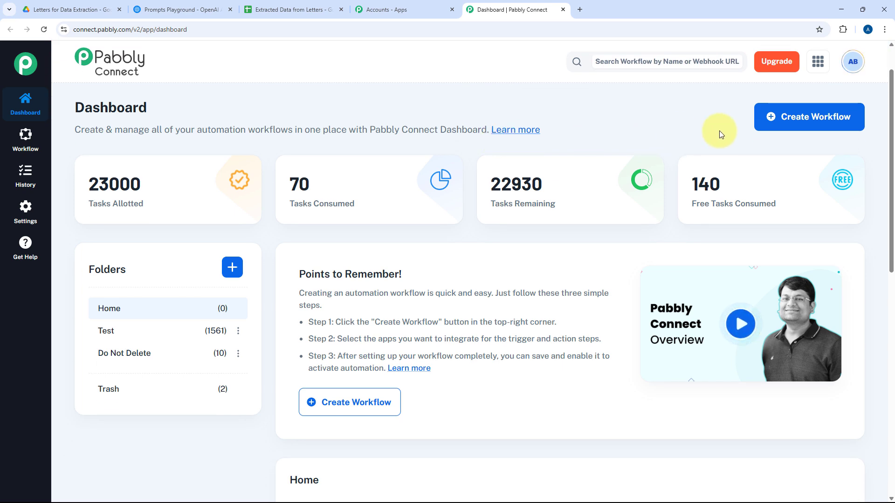
pyautogui.hotkey('ctrl', '+')
pyautogui.hotkey('ctrl', '-')
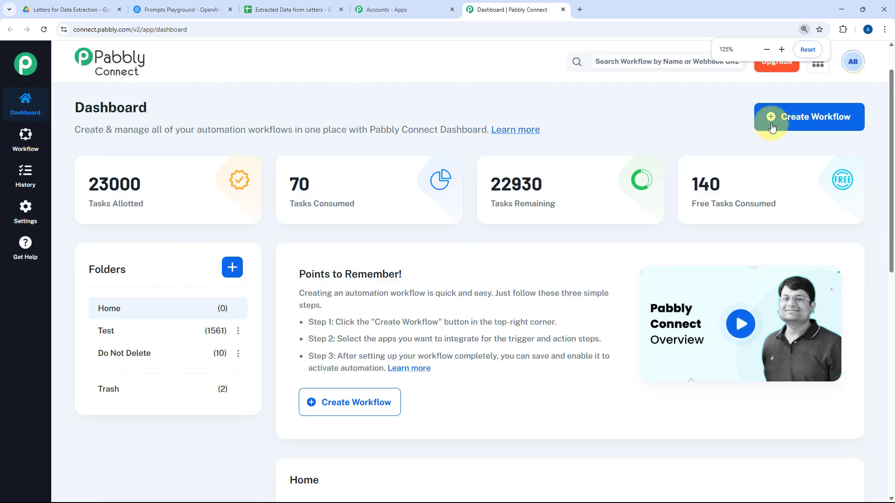
pyautogui.click(776, 123)
pyautogui.moveTo(399, 251); pyautogui.dragTo(163, 240)
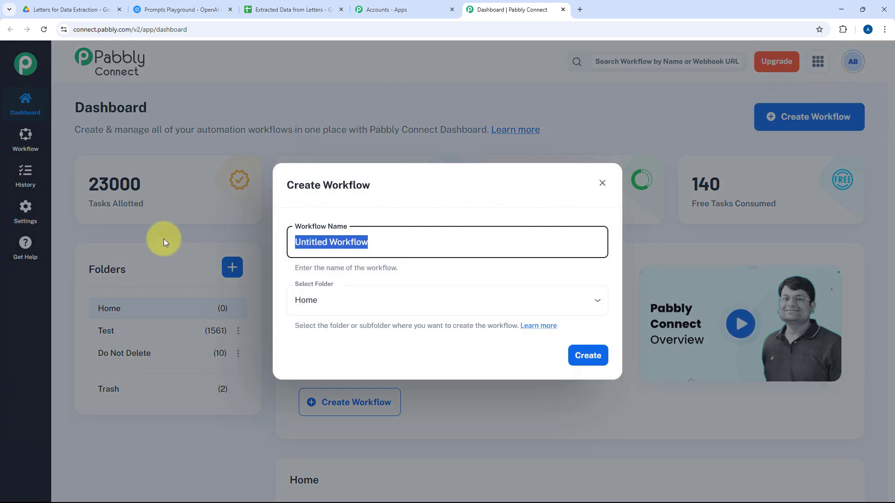
pyautogui.write('AI')
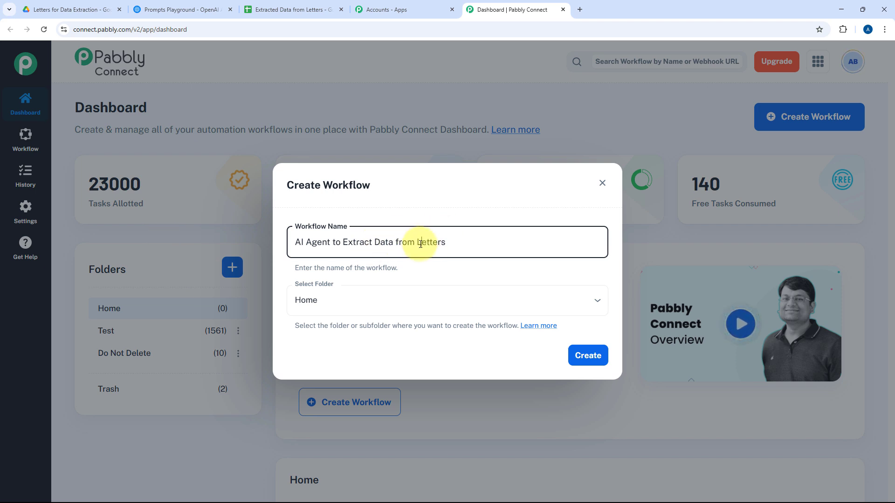
pyautogui.click(365, 299)
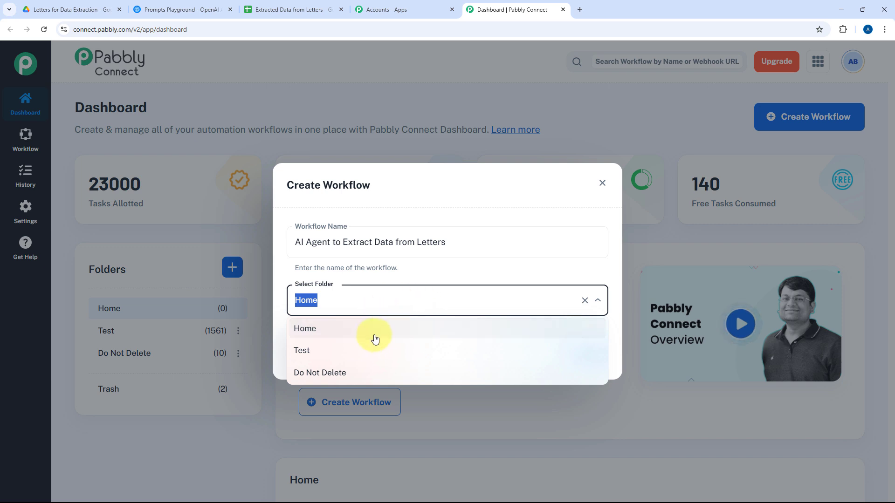
pyautogui.click(371, 329)
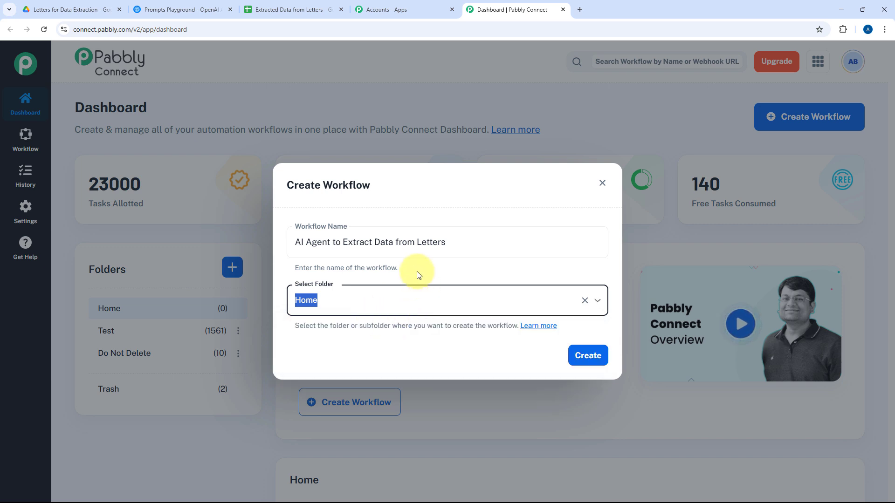
pyautogui.click(463, 358)
pyautogui.click(587, 356)
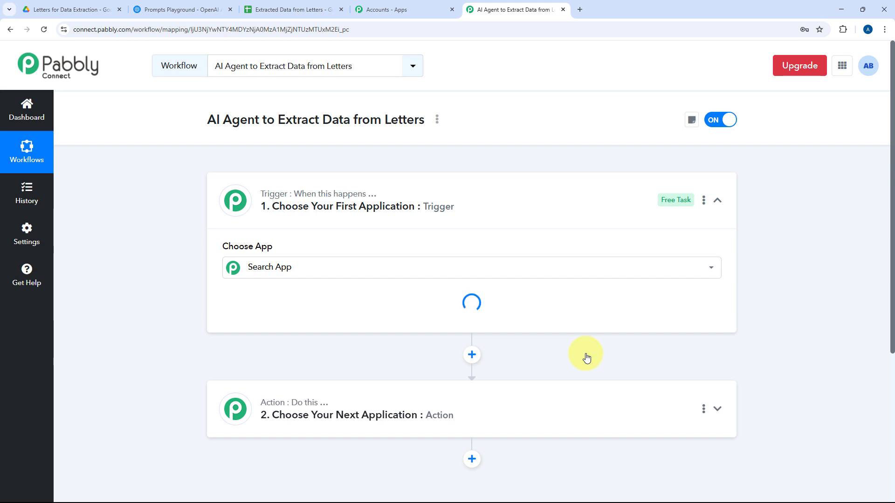
# Review the new workflow's trigger and action steps, collapsing and reopening the trigger
pyautogui.click(491, 199)
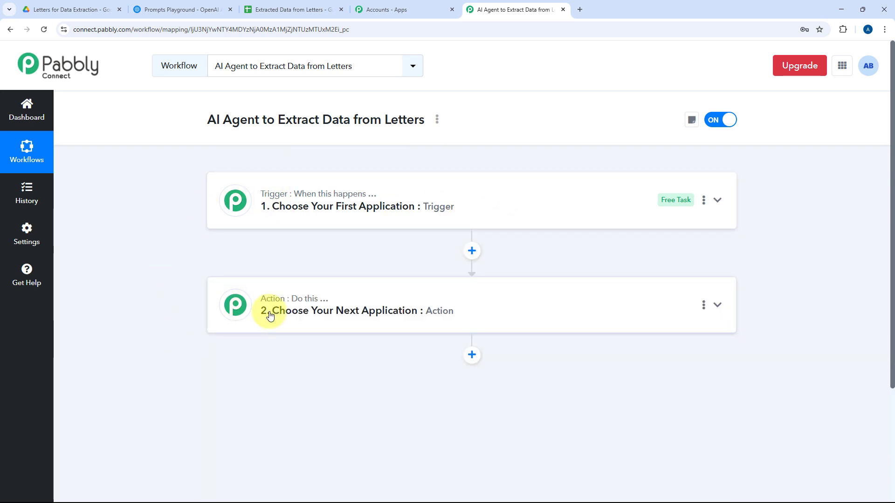
pyautogui.scroll(-1, 374, 269)
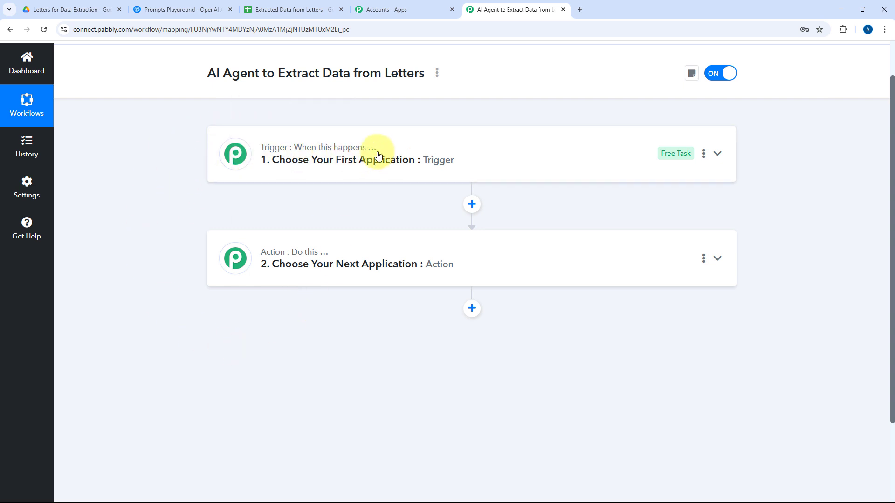
pyautogui.moveTo(325, 260)
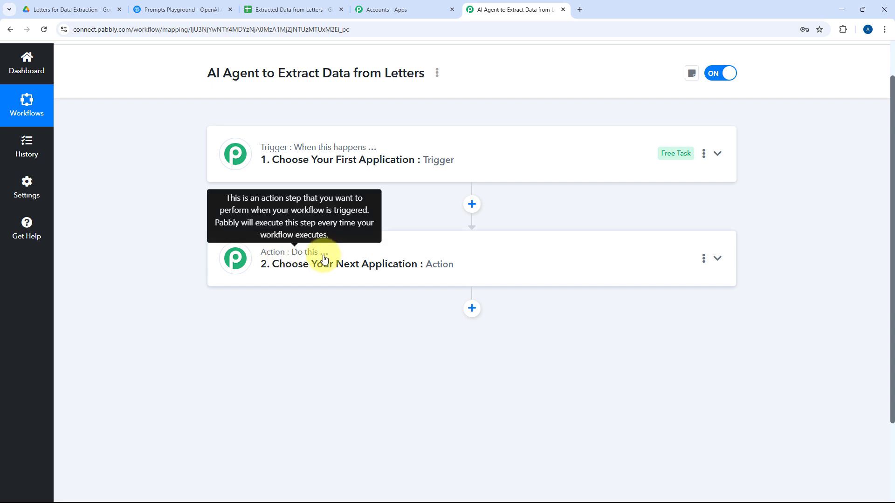
pyautogui.click(499, 149)
pyautogui.scroll(1, 186, 222)
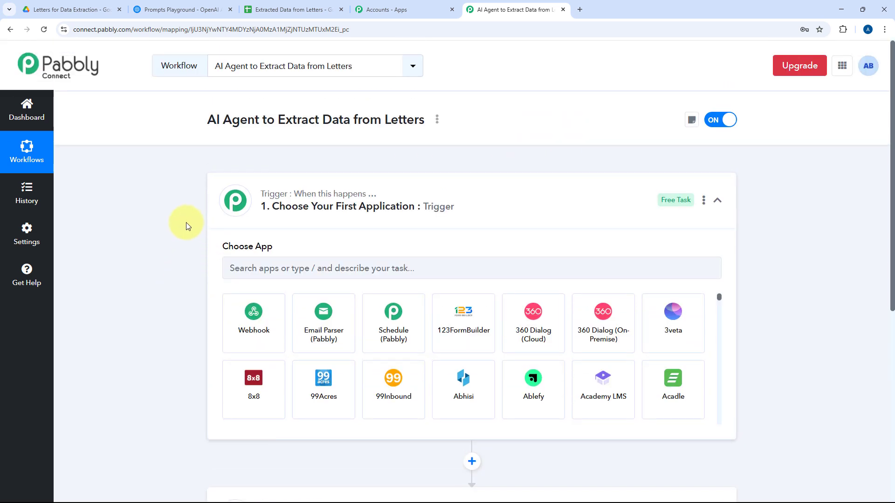
pyautogui.scroll(-1, 186, 222)
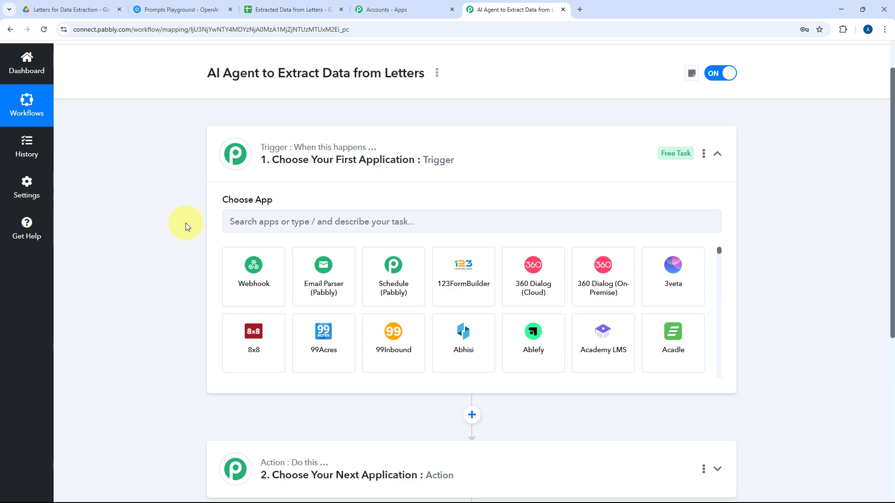
# Check the Letters for Data Extraction folder in Google Drive and return to the Pabbly Connect workflow
pyautogui.click(83, 9)
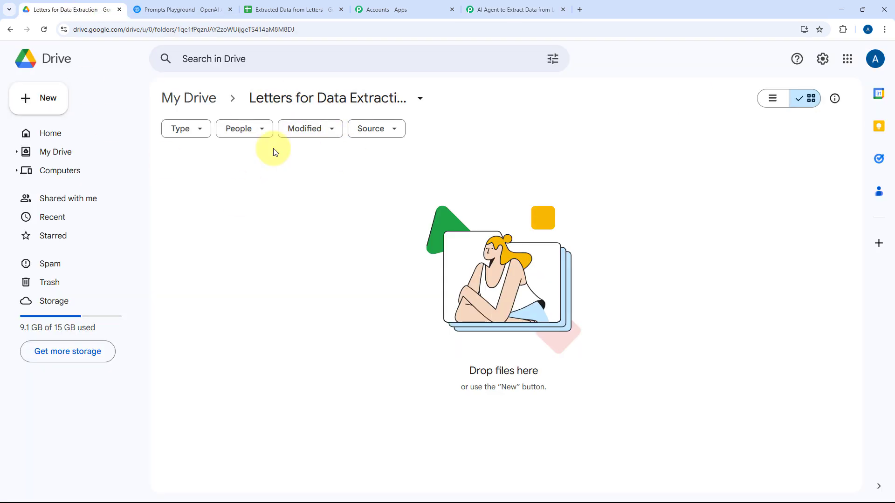
pyautogui.click(513, 6)
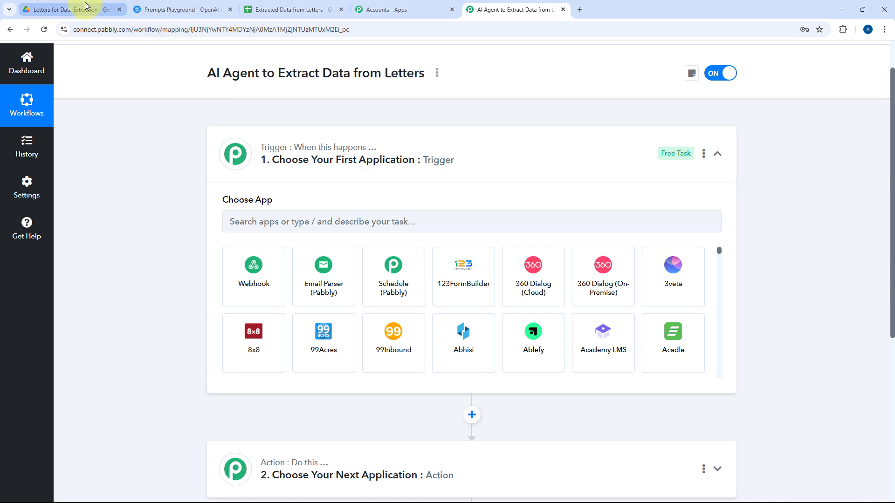
pyautogui.click(70, 9)
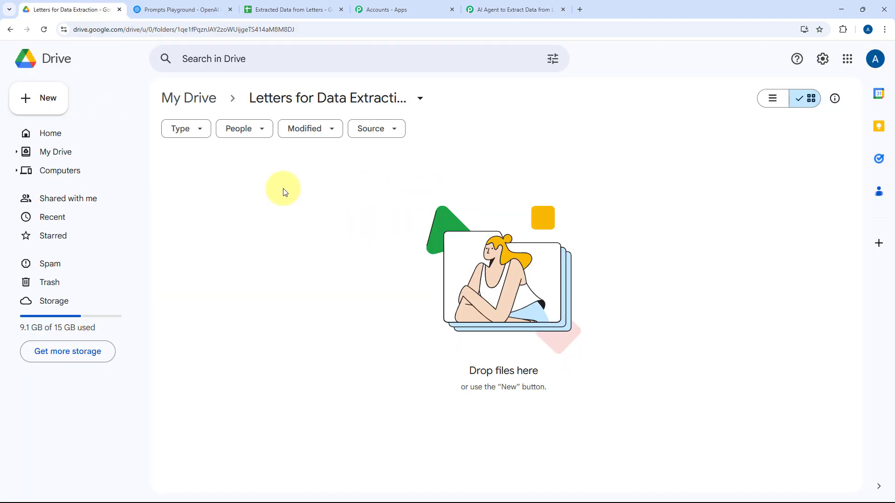
pyautogui.click(473, 9)
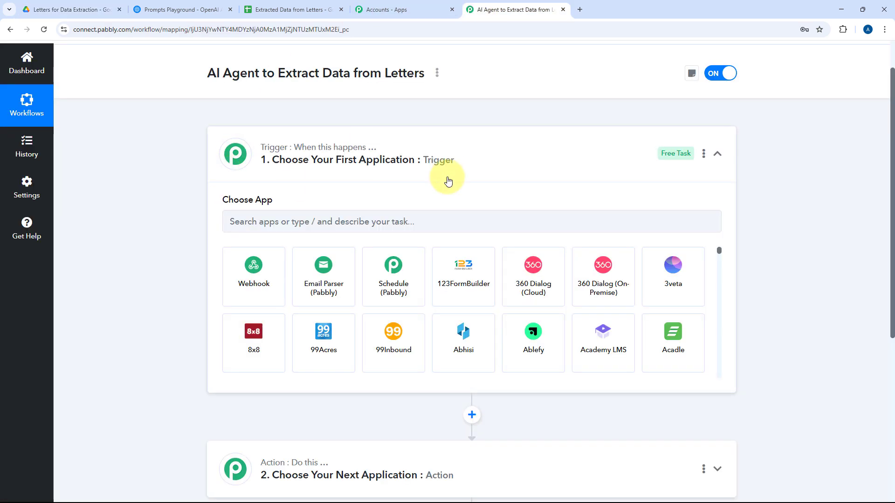
# Set the workflow trigger to Google Drive with the event New File in Specific Folder
pyautogui.click(322, 220)
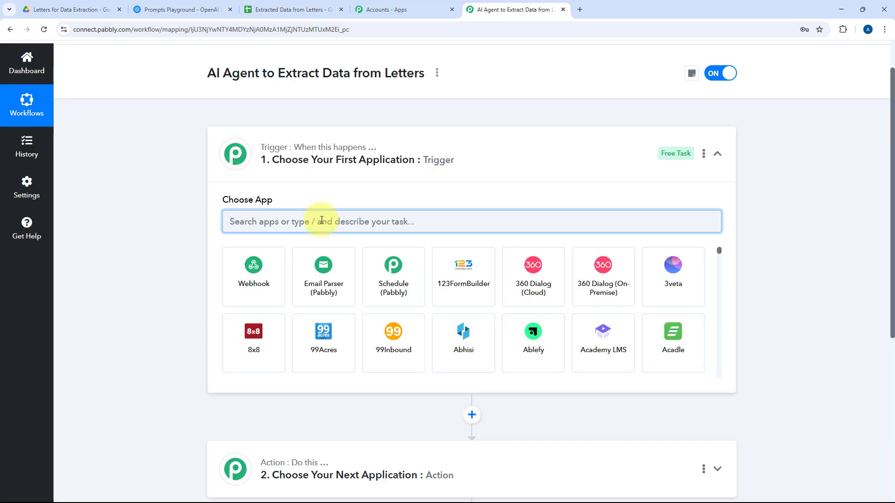
pyautogui.write('Google Dr')
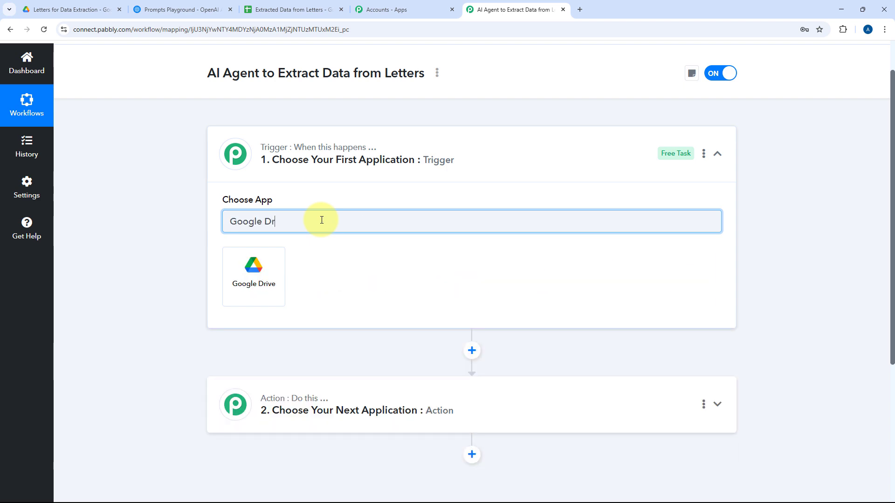
pyautogui.click(255, 282)
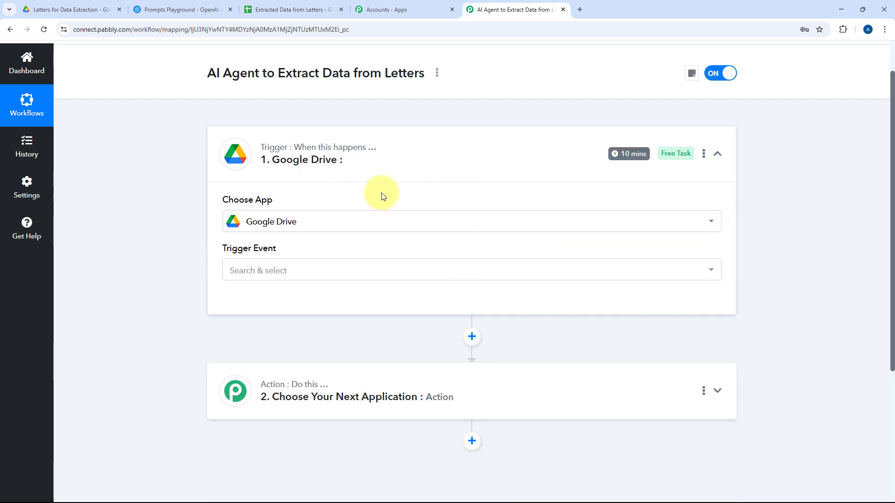
pyautogui.scroll(-3, 273, 124)
pyautogui.click(314, 131)
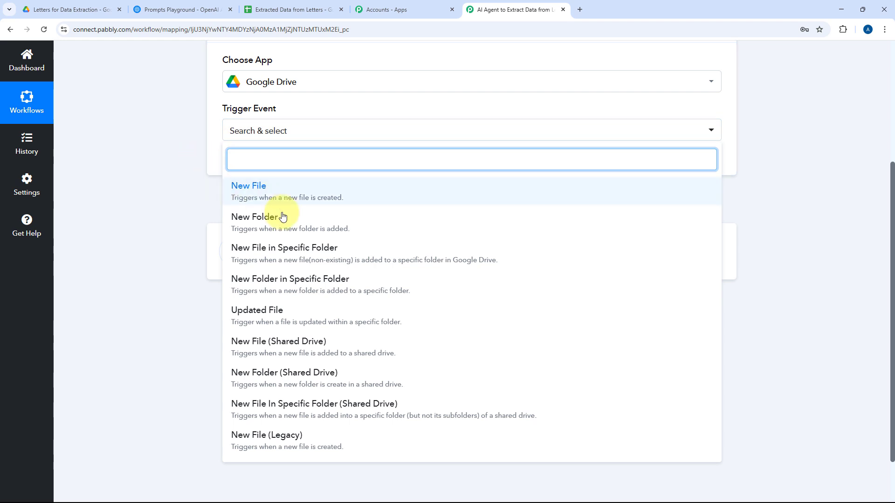
pyautogui.click(355, 252)
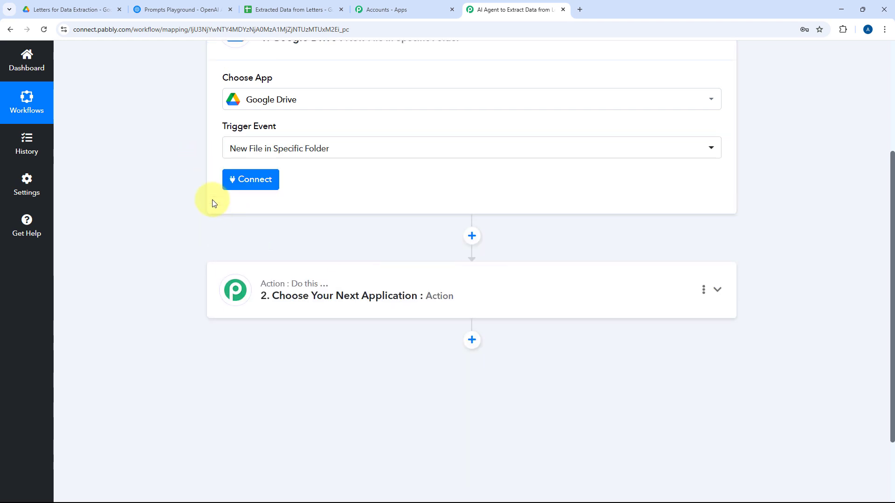
# Connect the trigger through a new Google Drive connection, signing in with the Google account and granting access
pyautogui.scroll(1, 170, 211)
pyautogui.click(251, 208)
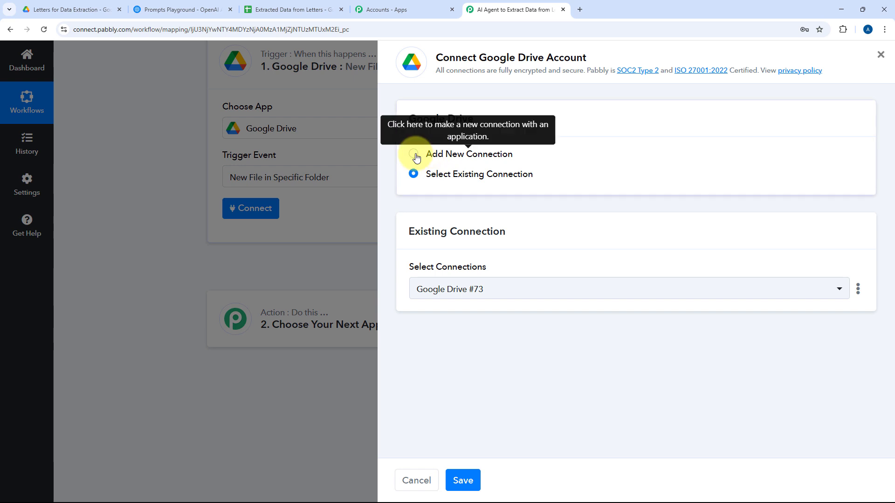
pyautogui.click(501, 160)
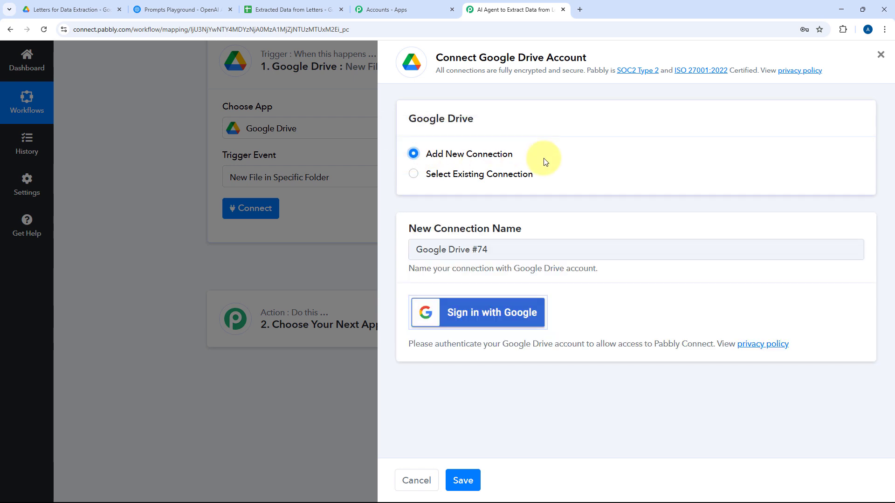
pyautogui.click(94, 10)
pyautogui.click(503, 7)
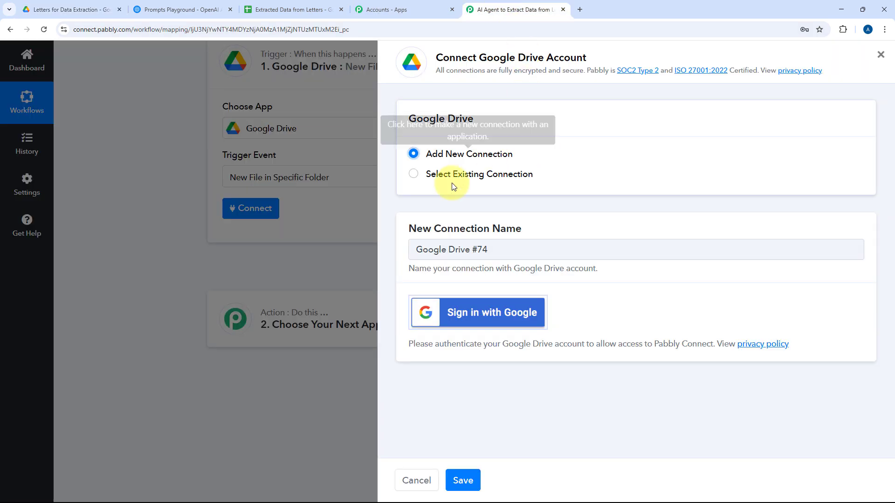
pyautogui.click(484, 315)
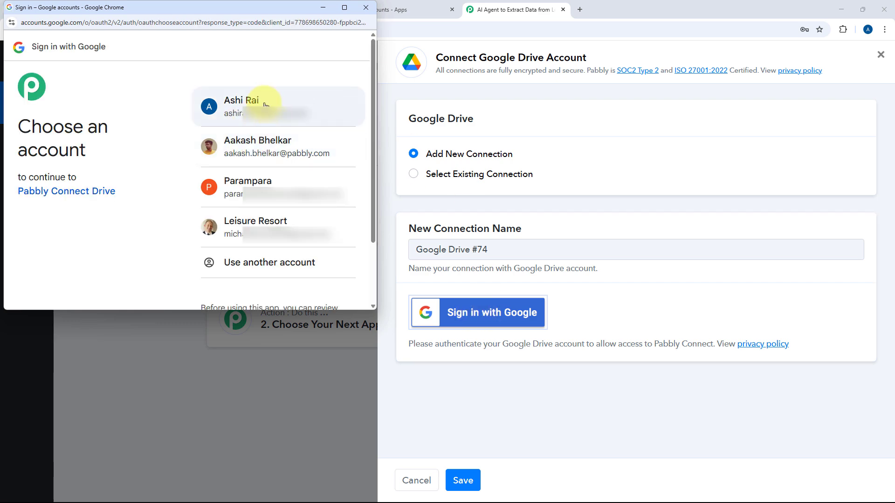
pyautogui.click(259, 102)
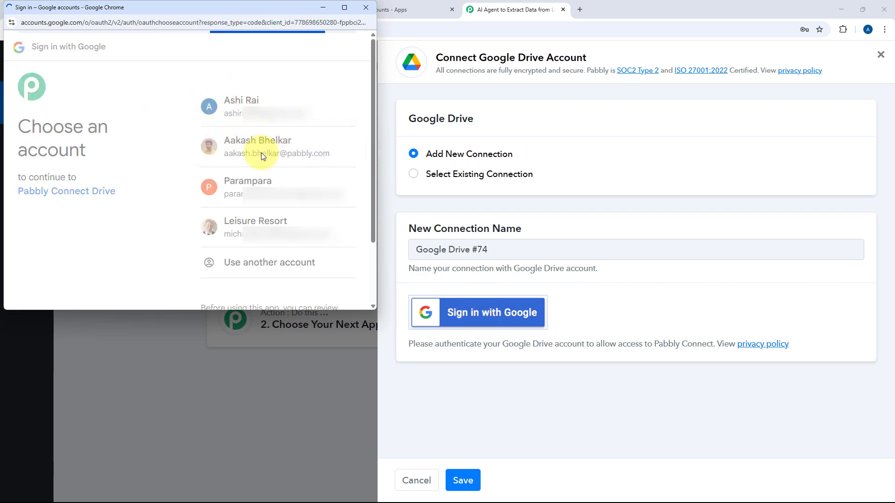
pyautogui.click(313, 251)
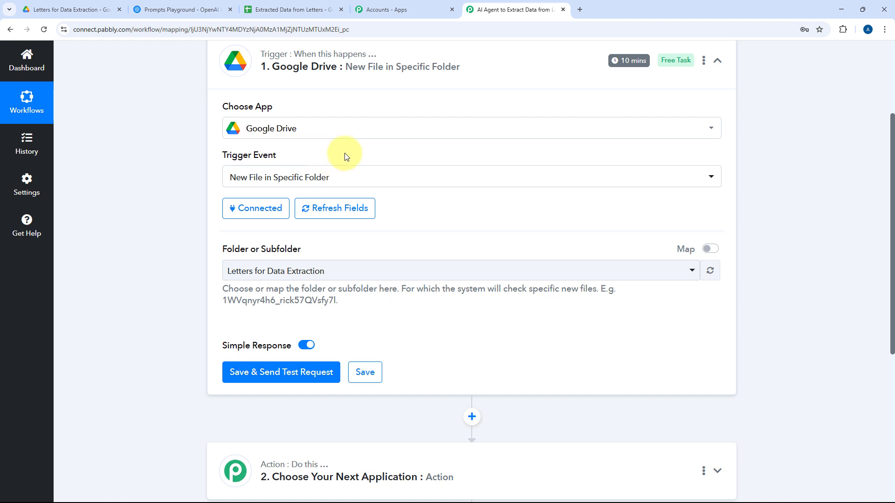
# Choose Letters for Data Extraction as the trigger's folder, checking the folder name against Google Drive
pyautogui.scroll(-1, 345, 155)
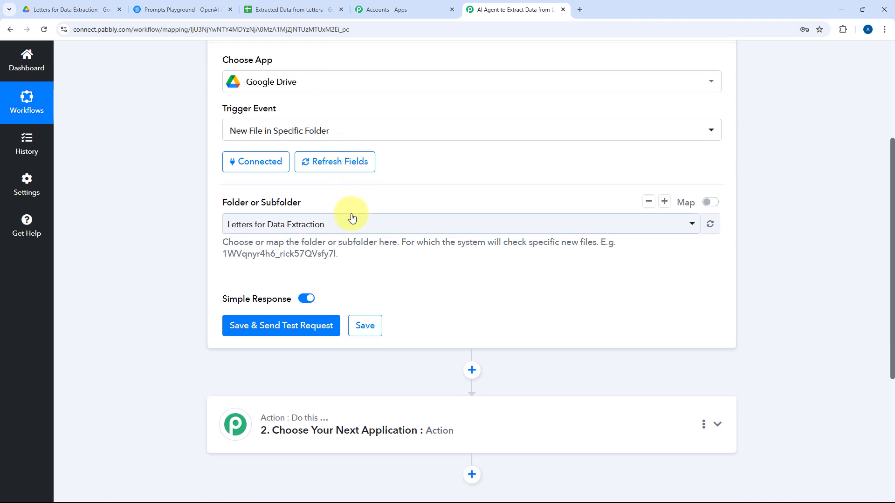
pyautogui.click(377, 223)
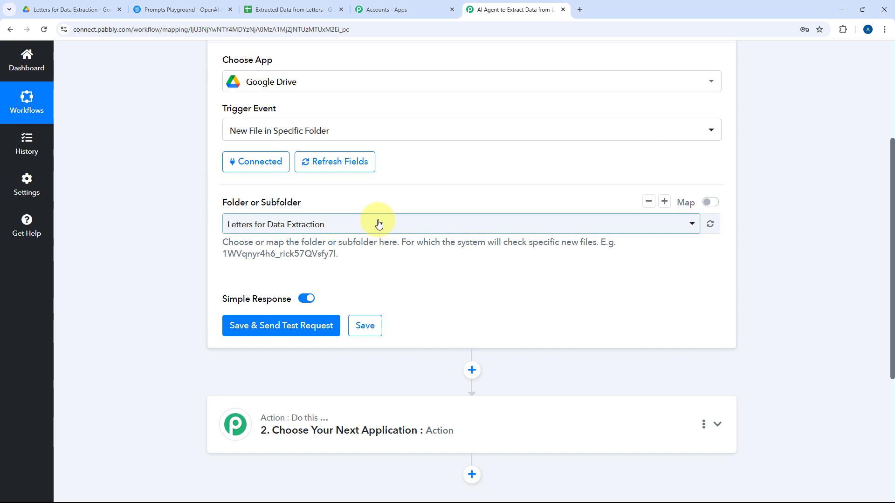
pyautogui.click(378, 224)
pyautogui.scroll(-3, 162, 179)
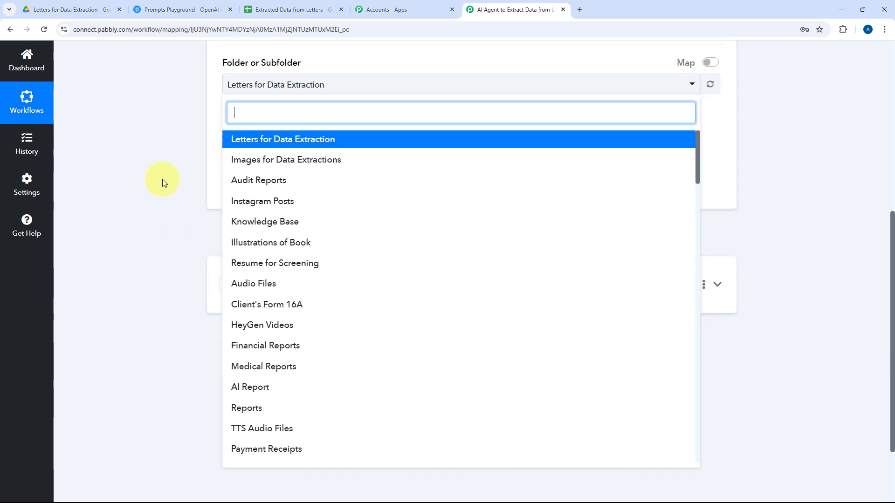
pyautogui.scroll(-7, 426, 208)
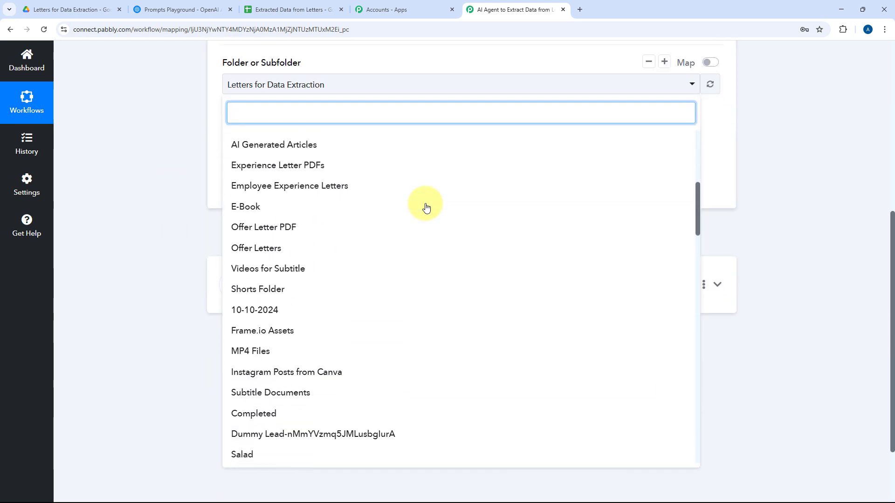
pyautogui.scroll(7, 426, 208)
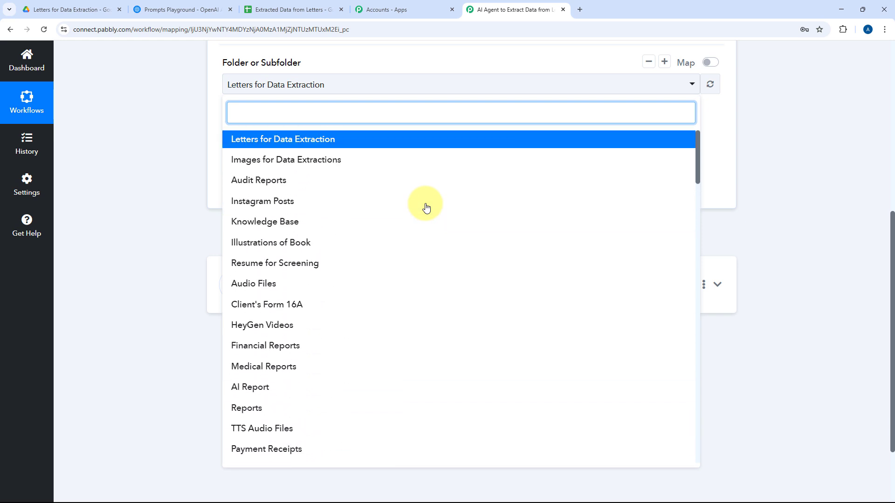
pyautogui.scroll(1, 203, 187)
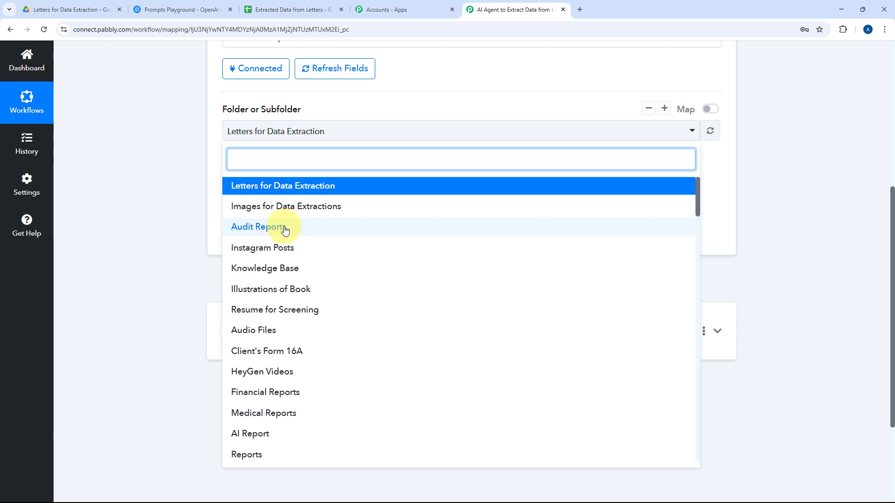
pyautogui.click(37, 5)
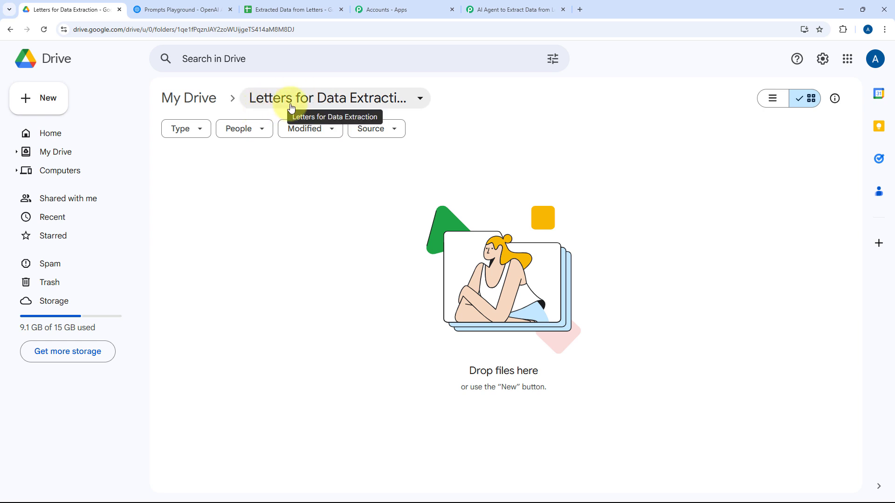
pyautogui.click(485, 8)
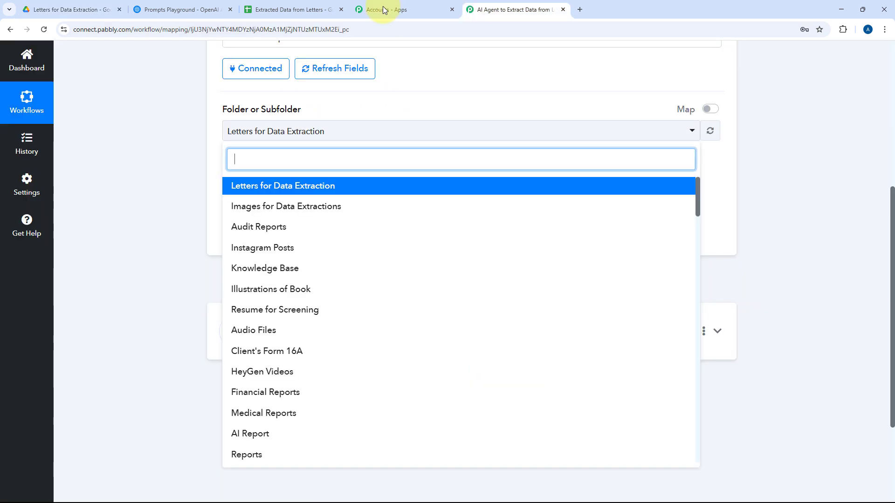
pyautogui.click(293, 189)
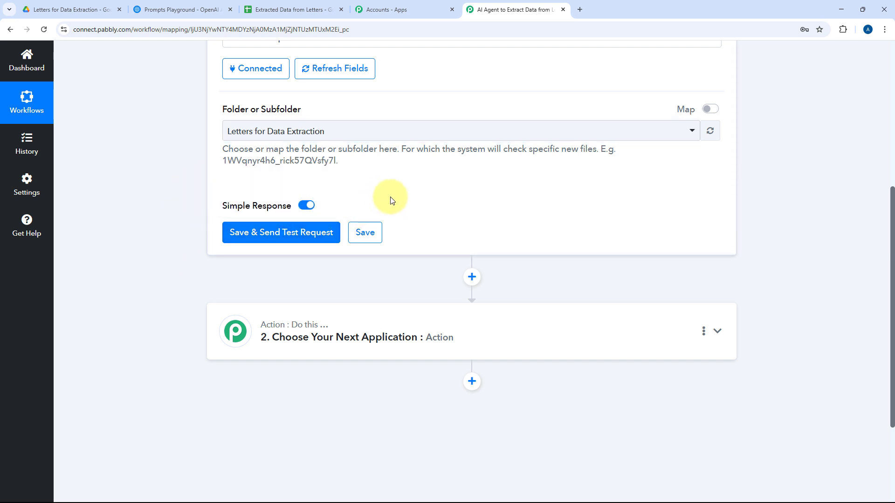
pyautogui.scroll(2, 422, 200)
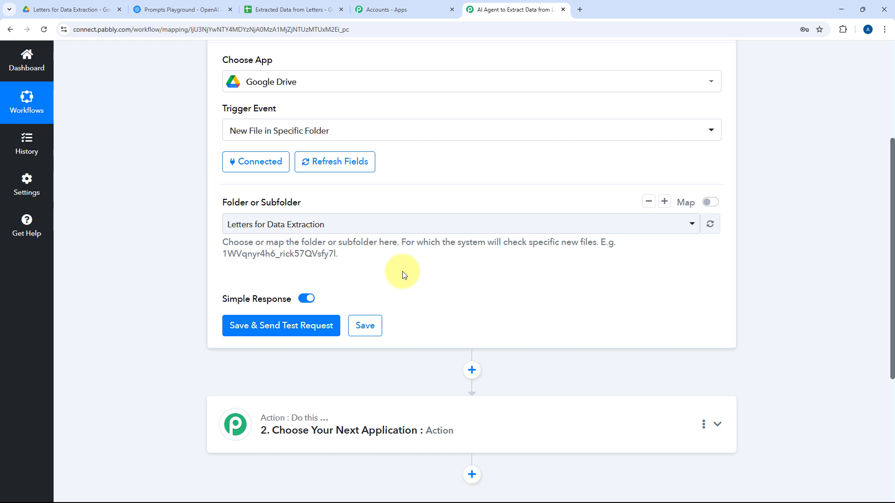
pyautogui.scroll(-2, 405, 274)
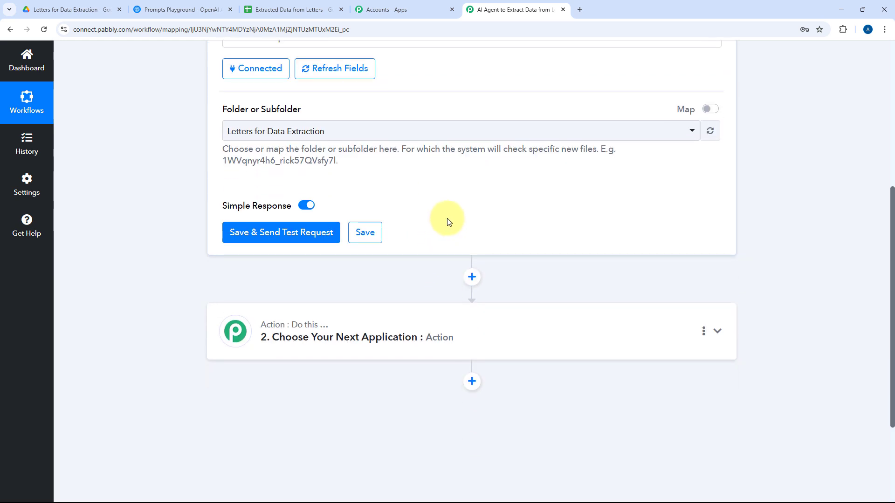
# Switch to Google Drive and upload the Proposal Letter PDF from Downloads to the Letters for Data Extraction folder
pyautogui.click(100, 9)
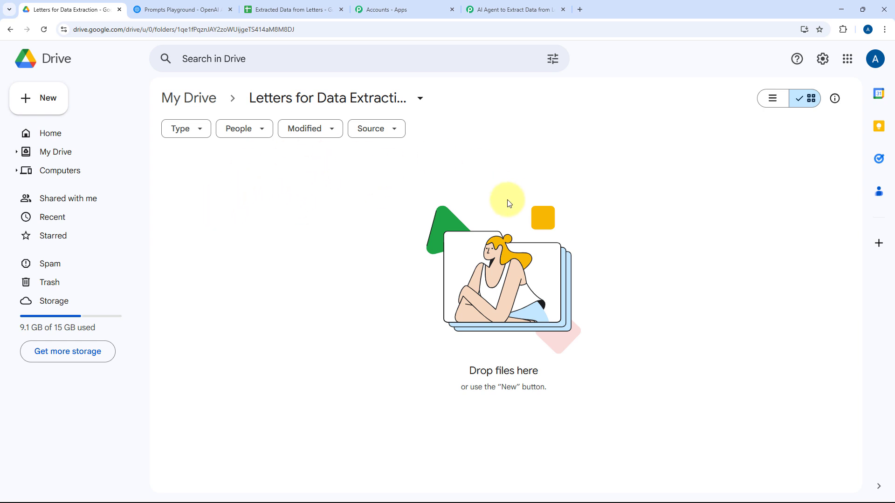
pyautogui.click(50, 105)
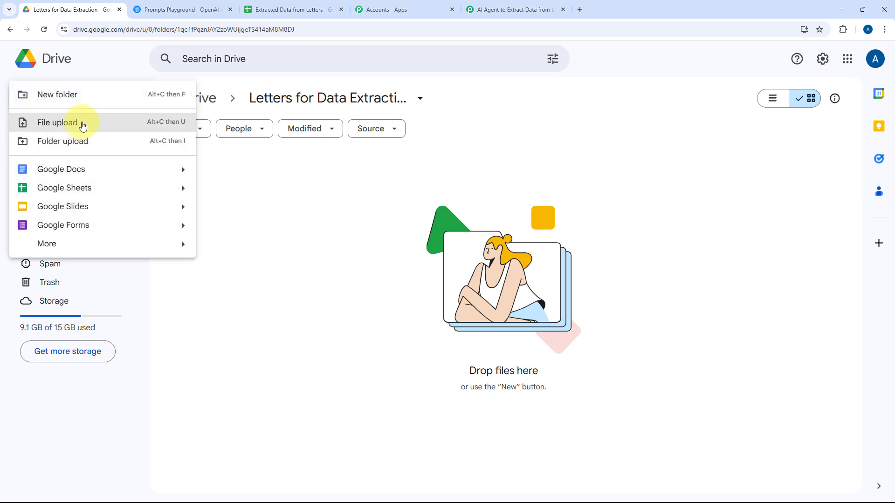
pyautogui.click(82, 126)
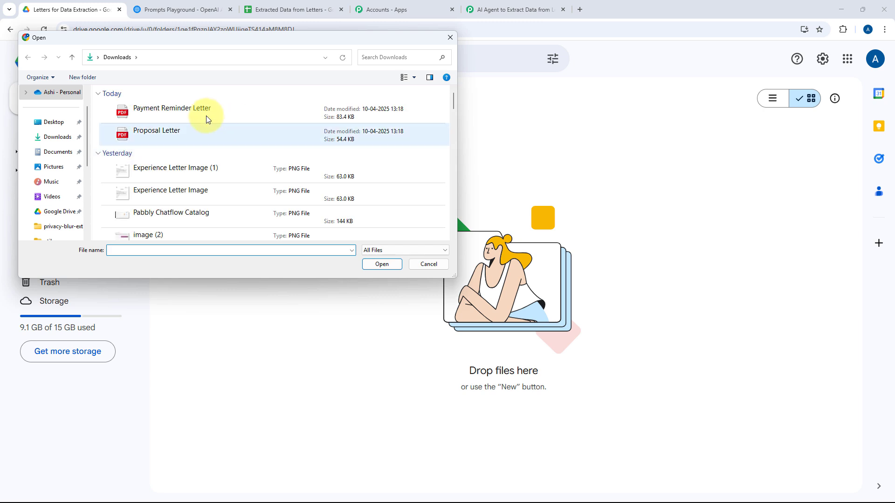
pyautogui.click(178, 131)
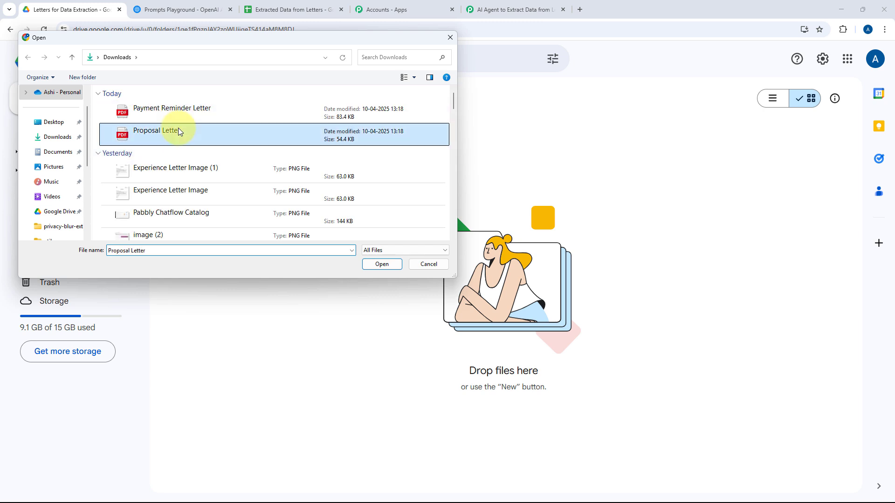
pyautogui.click(378, 264)
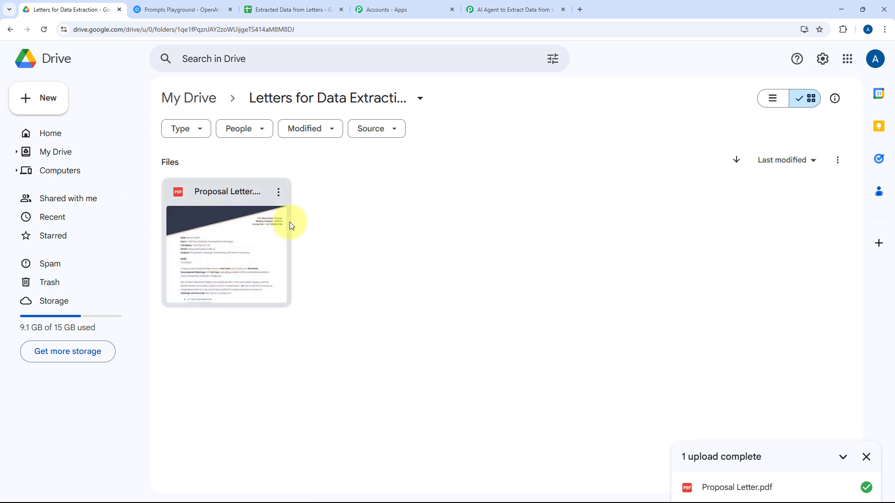
# Preview the uploaded Proposal Letter.pdf, then close it, clear the selection and dismiss the upload notice
pyautogui.doubleClick(248, 222)
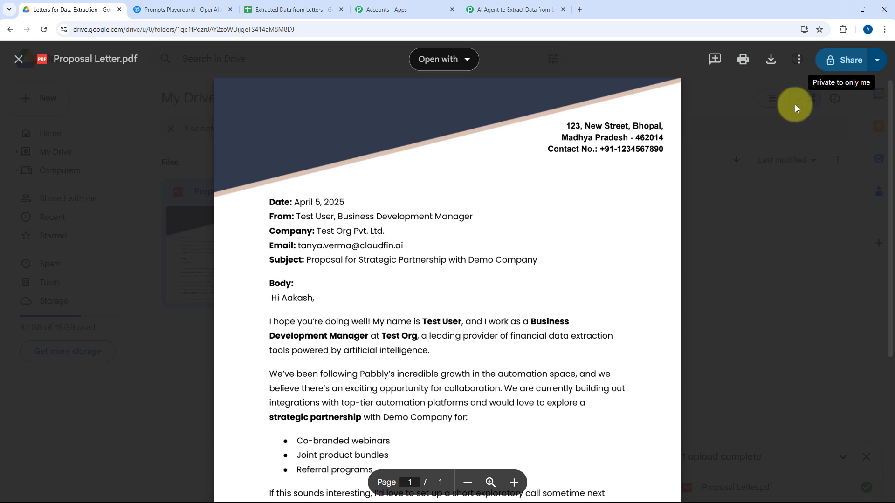
pyautogui.click(734, 223)
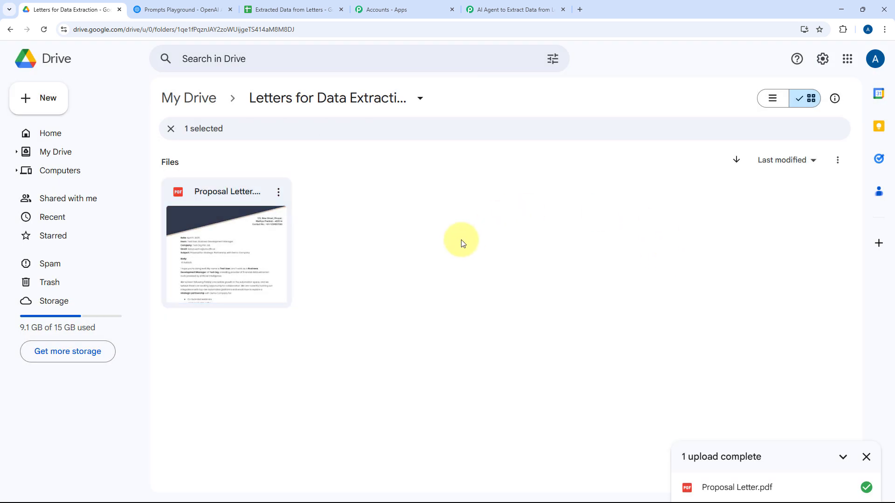
pyautogui.click(487, 241)
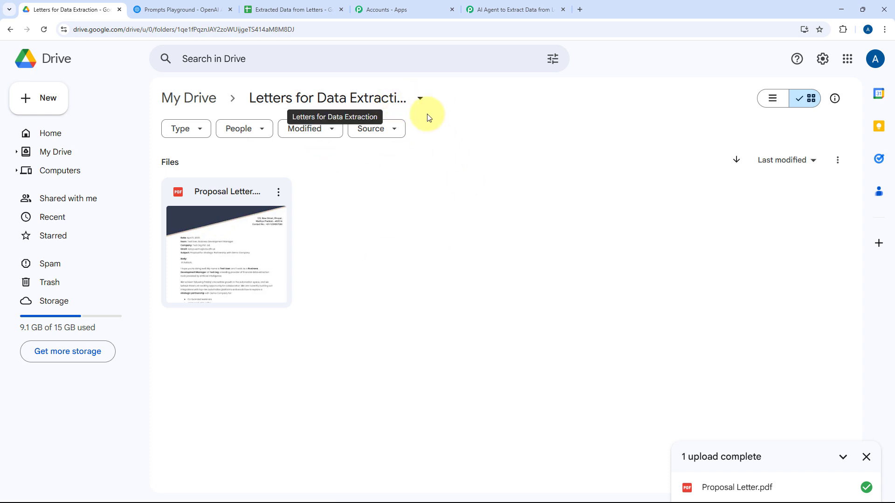
pyautogui.click(866, 456)
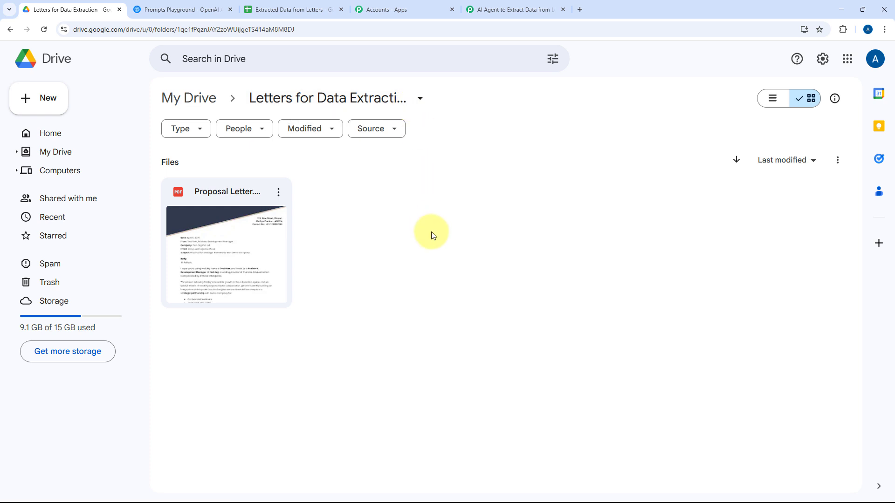
# Set the Letters for Data Extraction folder's general access to Anyone with the link
pyautogui.click(397, 99)
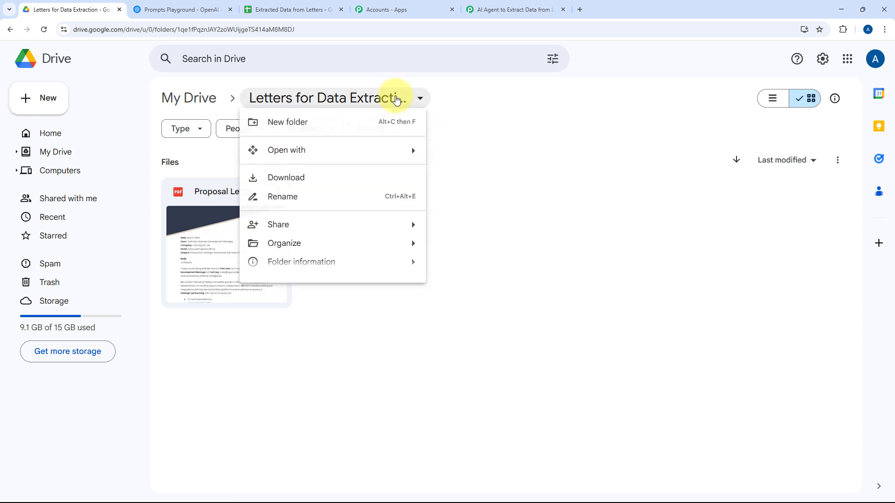
pyautogui.moveTo(393, 230)
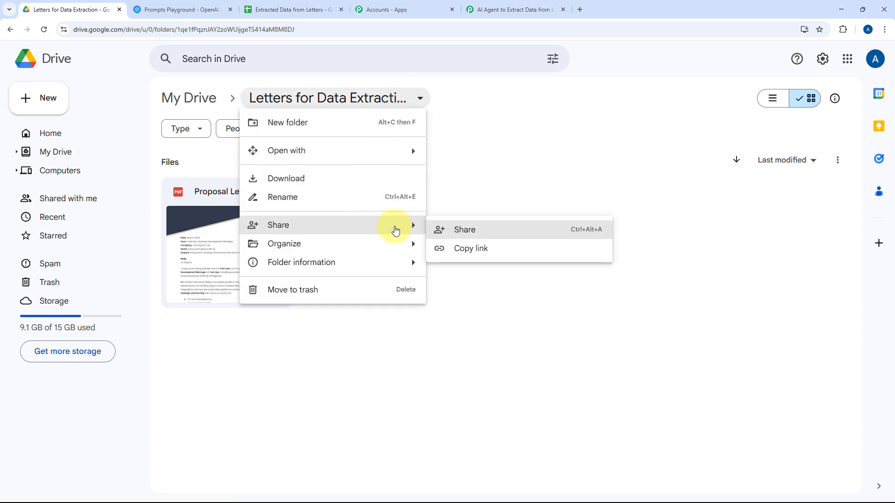
pyautogui.click(492, 233)
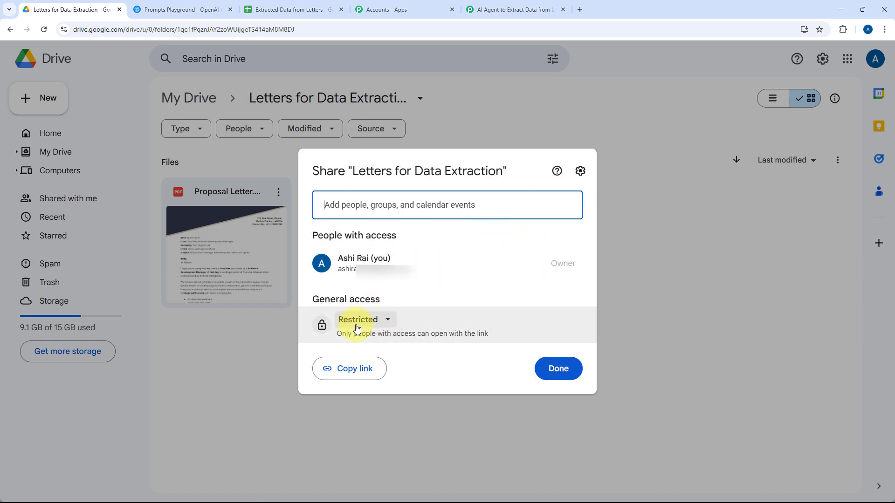
pyautogui.click(392, 322)
pyautogui.click(397, 371)
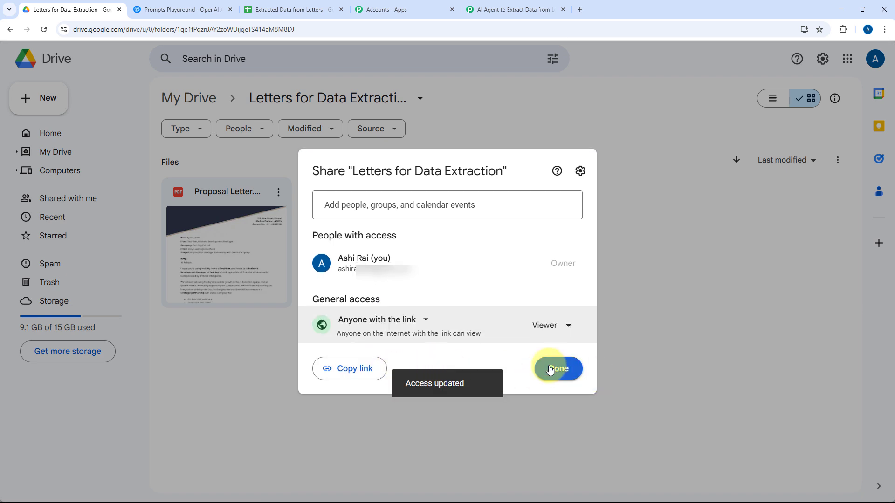
# Finish sharing the folder, then preview Proposal Letter.pdf to check its sharing status, close it and clear the selection
pyautogui.click(550, 370)
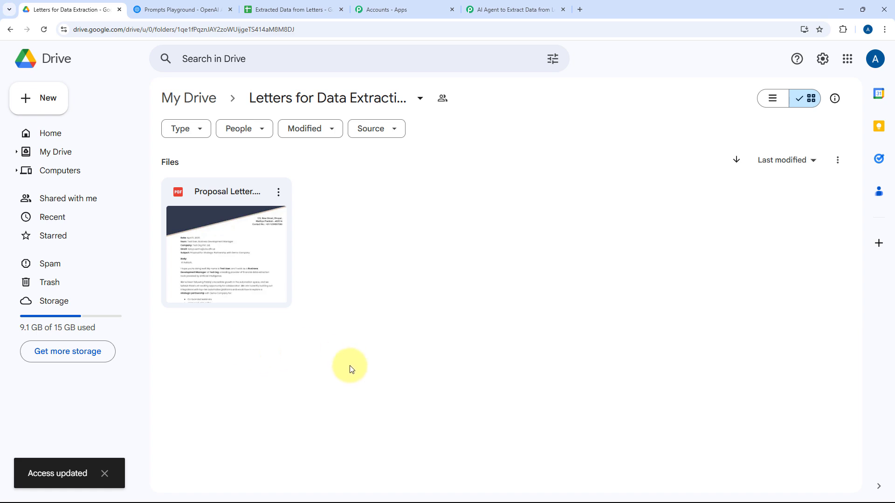
pyautogui.doubleClick(230, 218)
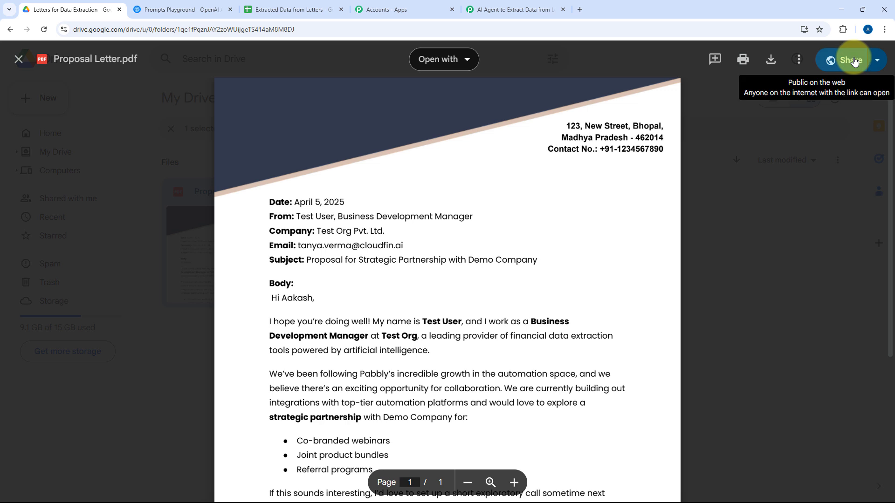
pyautogui.click(742, 290)
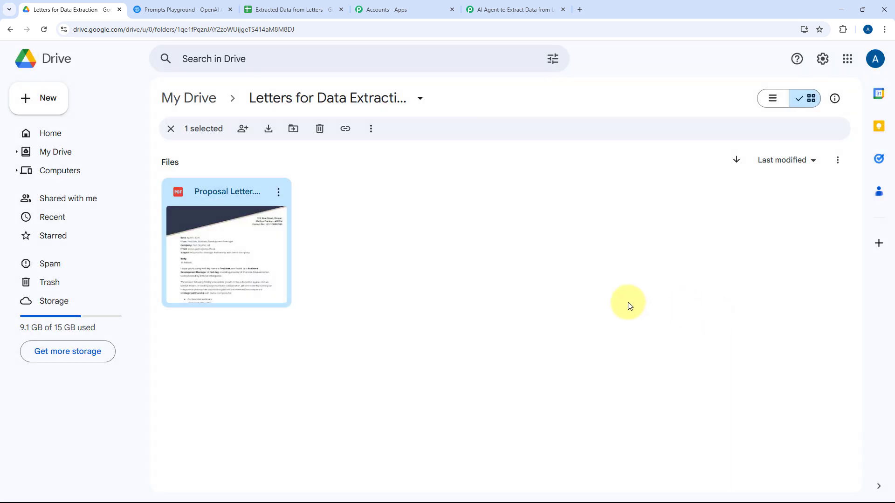
pyautogui.click(629, 304)
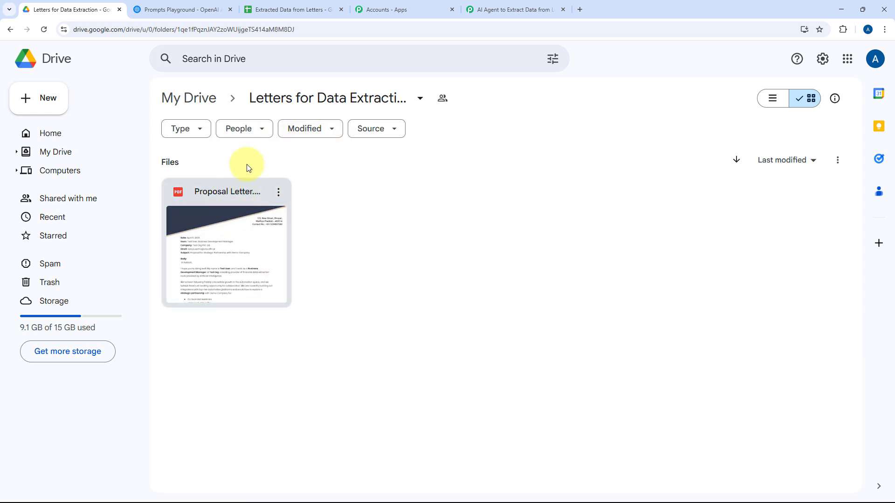
# Switch to Pabbly Connect, then save the Google Drive trigger and send a test request
pyautogui.click(489, 8)
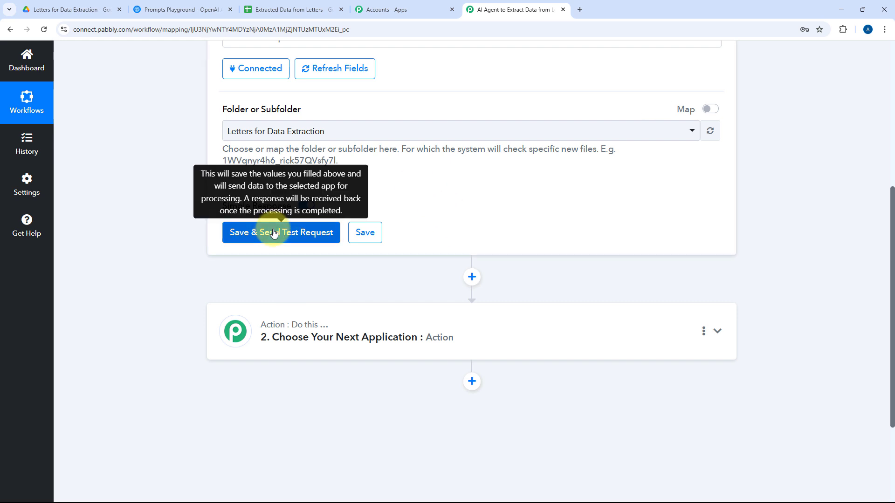
pyautogui.click(290, 230)
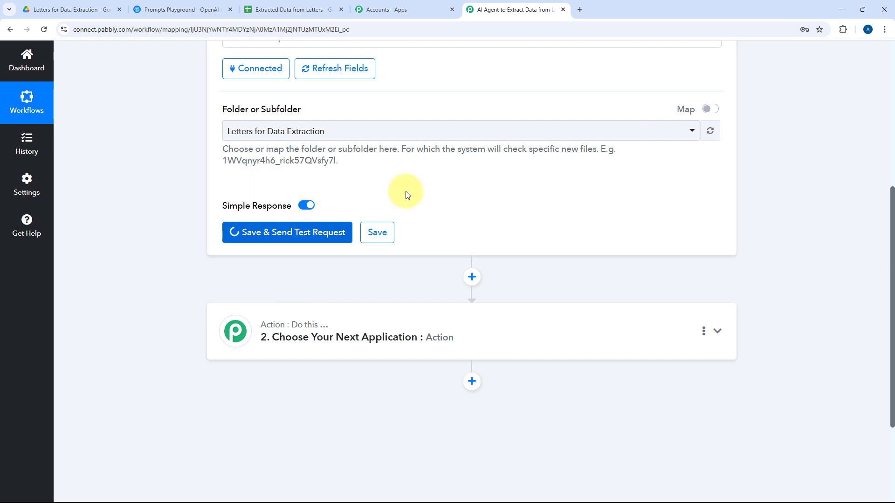
pyautogui.scroll(-3, 407, 195)
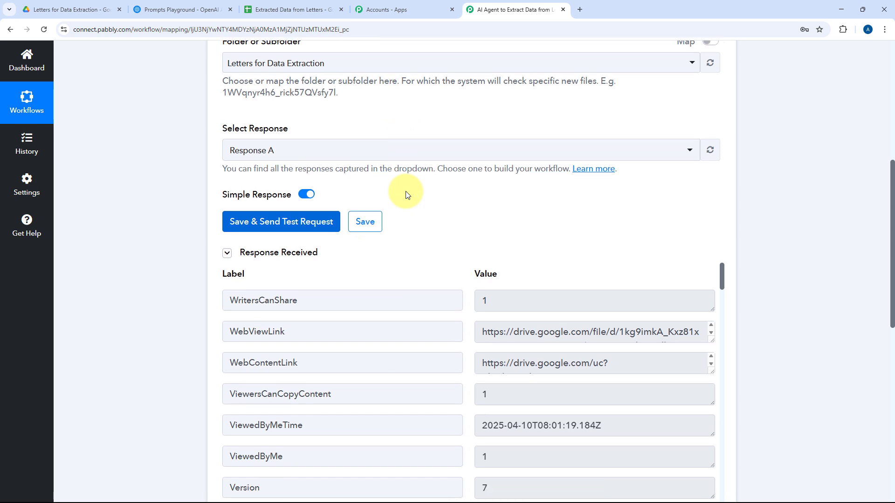
# Enlarge the WebViewLink and WebContentLink values in the trigger's received response and examine both full URLs
pyautogui.scroll(-2, 443, 173)
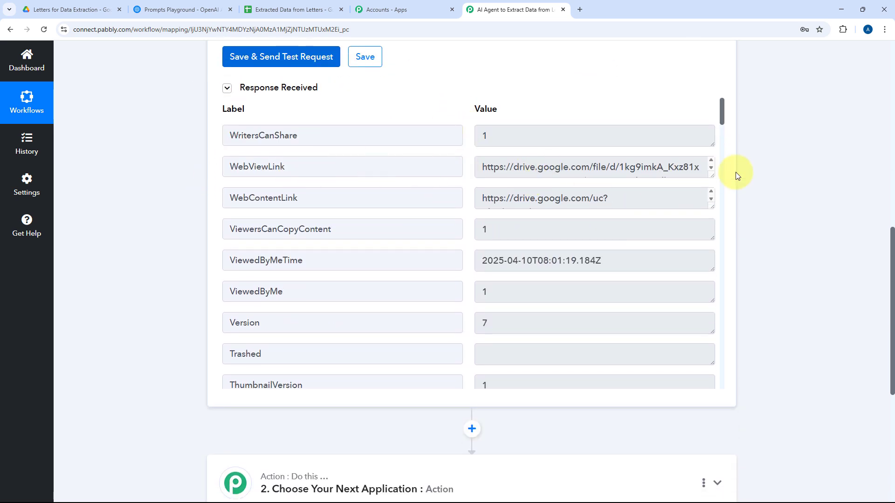
pyautogui.moveTo(714, 174); pyautogui.dragTo(470, 167)
pyautogui.scroll(-1, 425, 181)
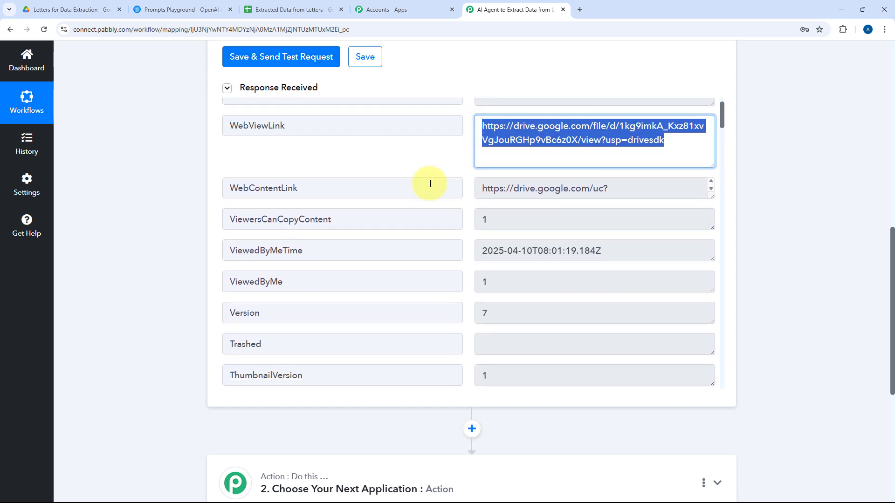
pyautogui.moveTo(711, 190); pyautogui.dragTo(707, 248)
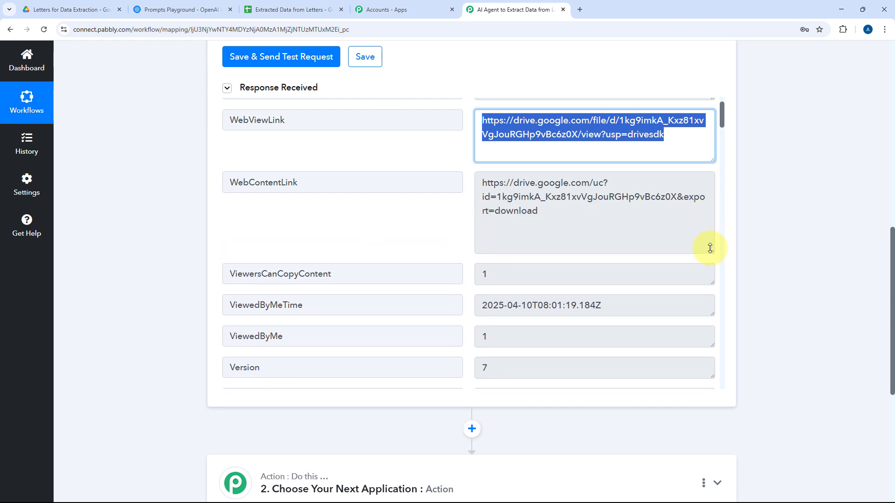
pyautogui.click(545, 211)
pyautogui.moveTo(592, 215); pyautogui.dragTo(475, 179)
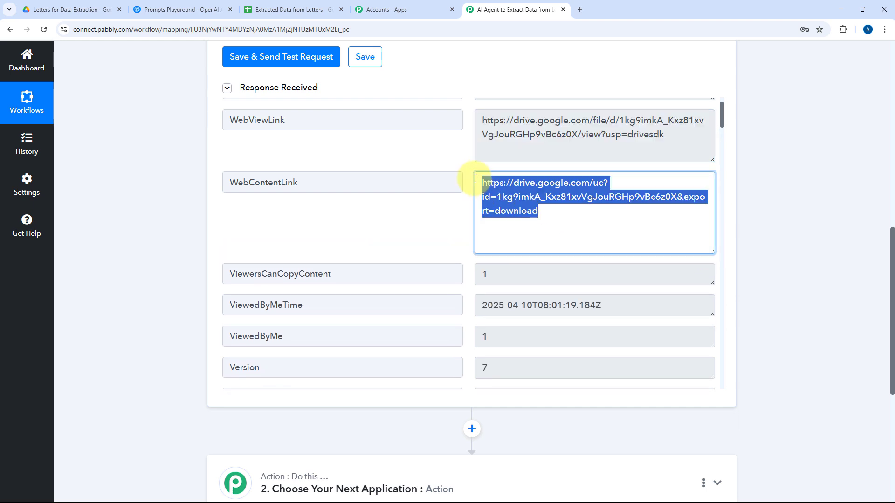
pyautogui.click(456, 177)
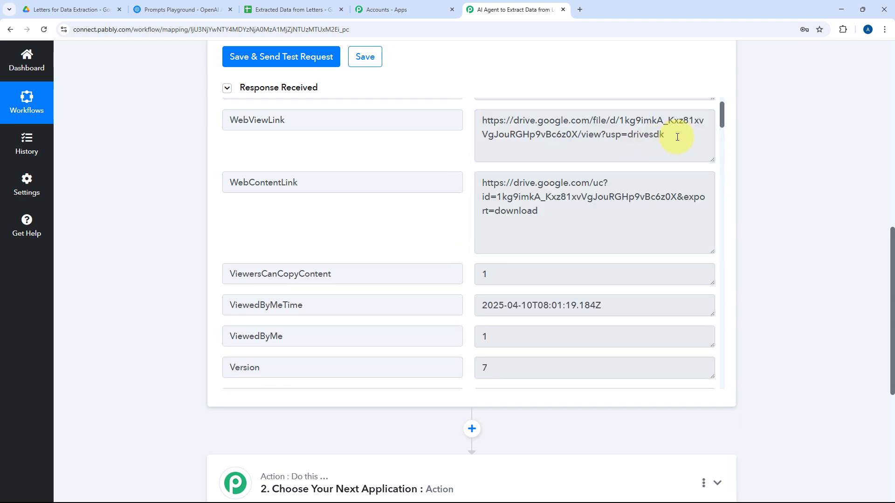
# Open the copied WebViewLink URL in a new browser tab to check the letter, then close that tab
pyautogui.moveTo(677, 137); pyautogui.dragTo(474, 114)
pyautogui.hotkey('ctrl', 'c')
pyautogui.hotkey('ctrl', 't')
pyautogui.hotkey('ctrl', 'v')
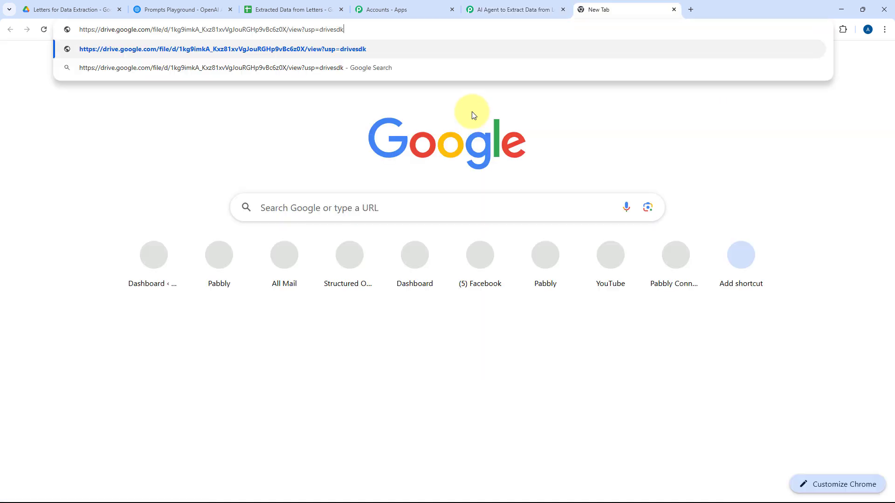
pyautogui.press('Return')
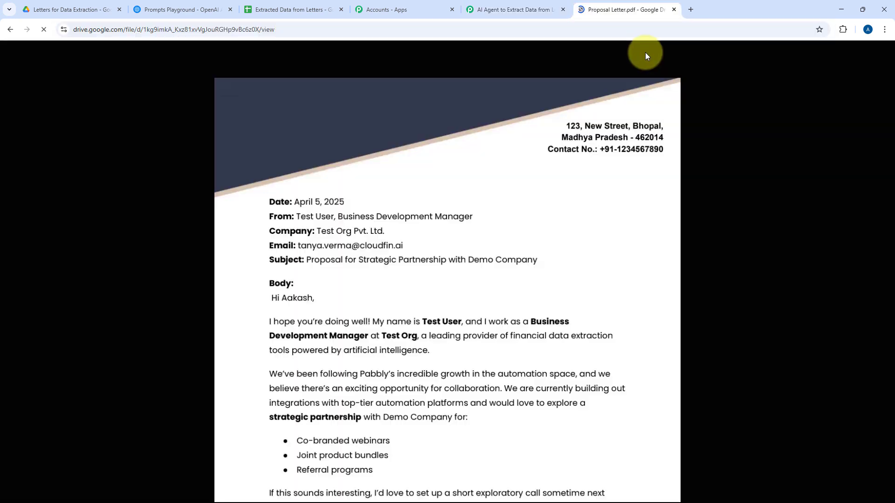
pyautogui.click(674, 10)
pyautogui.click(533, 152)
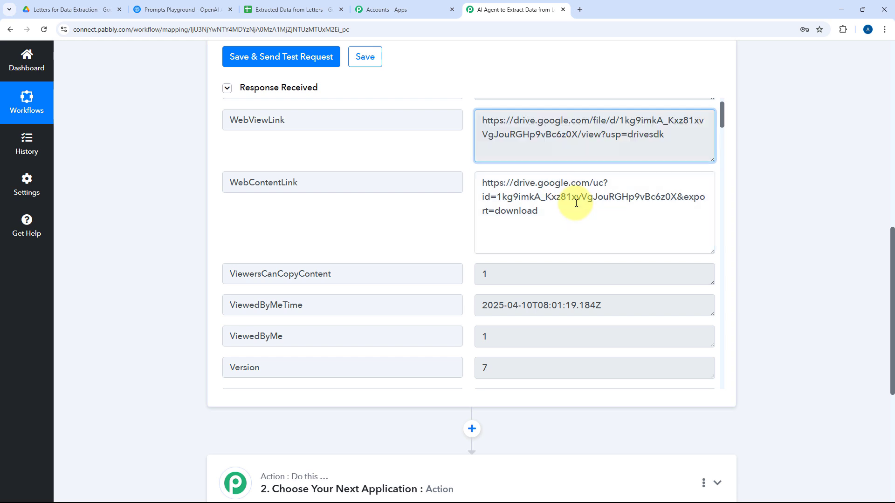
# Open the copied WebContentLink URL in a new browser tab, check the downloaded file, and close the extra tabs
pyautogui.click(576, 203)
pyautogui.hotkey('ctrl', 'a')
pyautogui.hotkey('ctrl', 'c')
pyautogui.hotkey('ctrl', 't')
pyautogui.hotkey('ctrl', 'v')
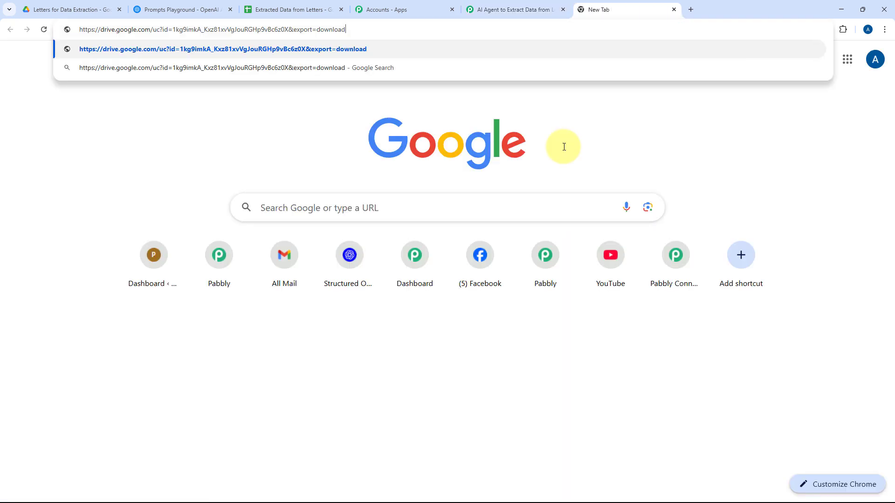
pyautogui.press('Return')
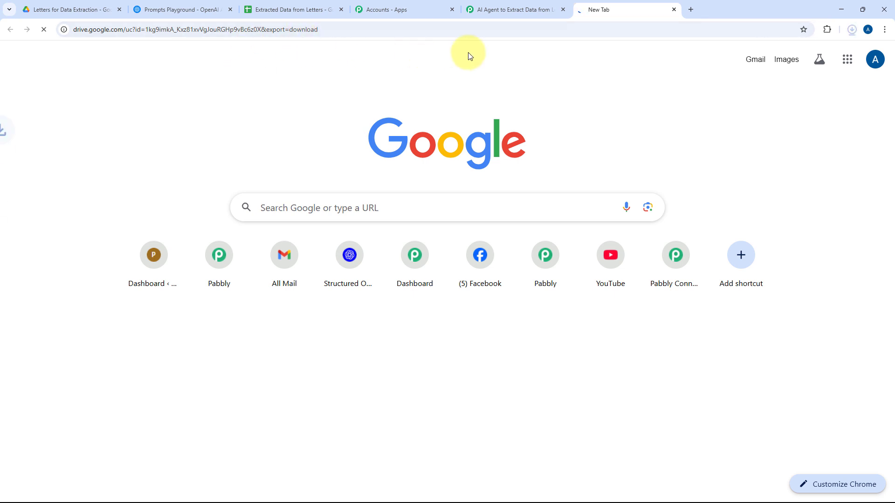
pyautogui.click(850, 31)
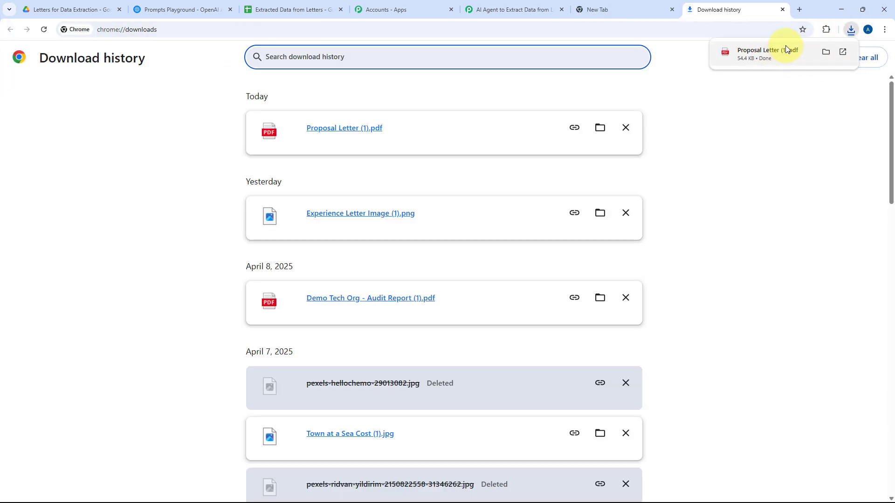
pyautogui.click(783, 9)
pyautogui.click(674, 11)
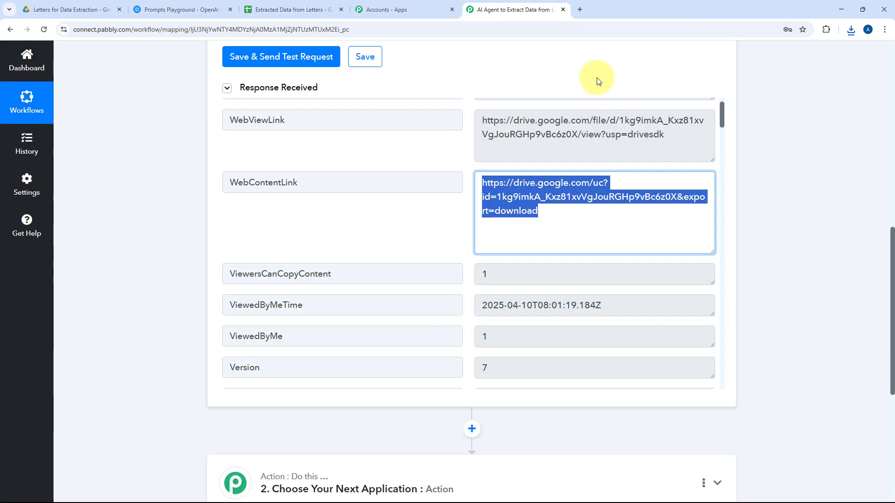
pyautogui.click(543, 71)
# Examine the remaining file details in the trigger's received response, including permissions, file name and capabilities, and review the WebContentLink value
pyautogui.scroll(-12, 462, 171)
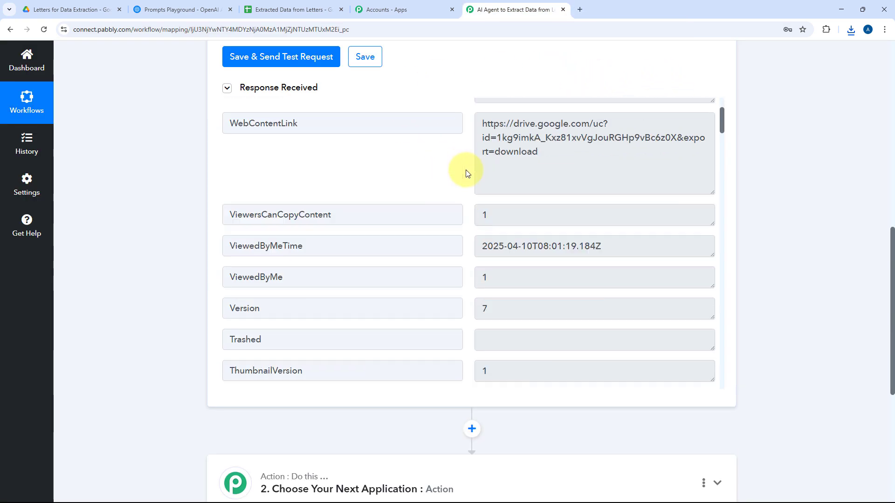
pyautogui.scroll(-13, 467, 174)
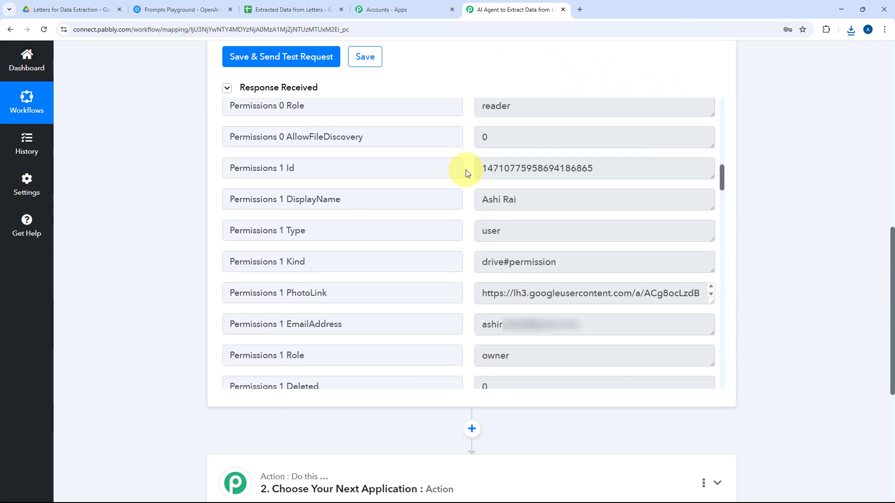
pyautogui.scroll(-4, 466, 172)
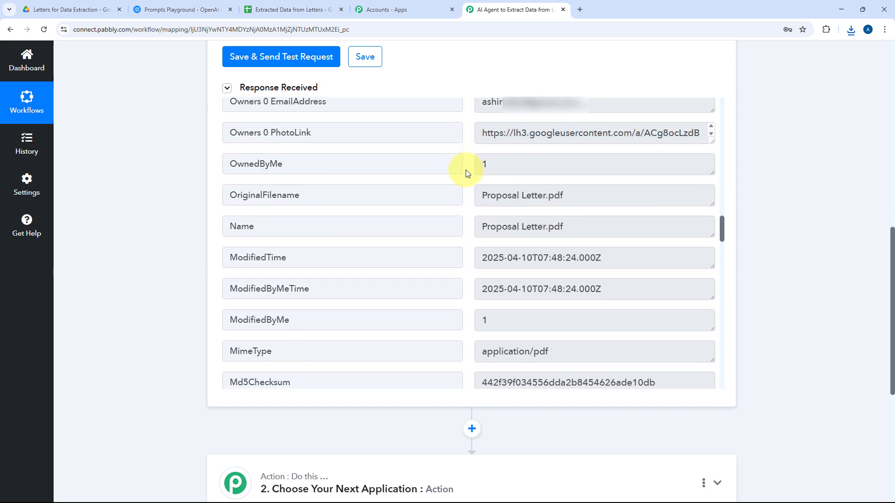
pyautogui.moveTo(609, 132); pyautogui.dragTo(480, 140)
pyautogui.click(469, 149)
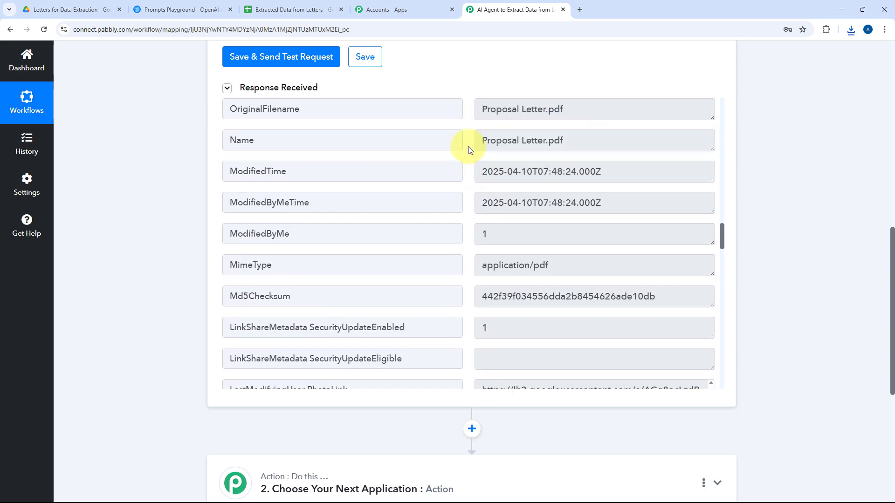
pyautogui.scroll(-10, 469, 150)
pyautogui.scroll(-4, 469, 149)
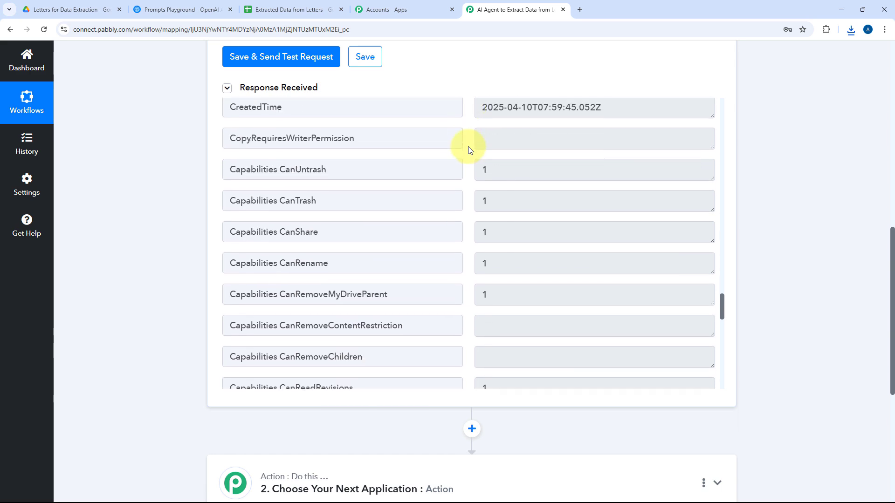
pyautogui.scroll(12, 469, 149)
pyautogui.scroll(15, 468, 149)
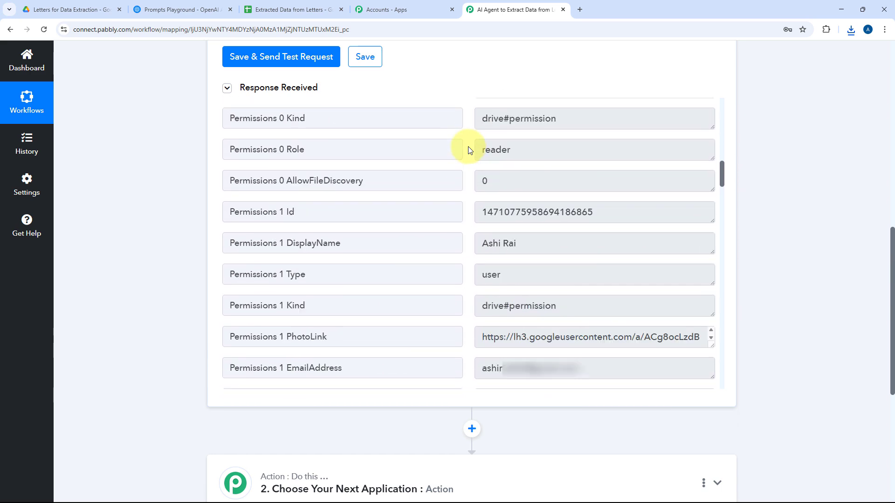
pyautogui.scroll(3, 469, 149)
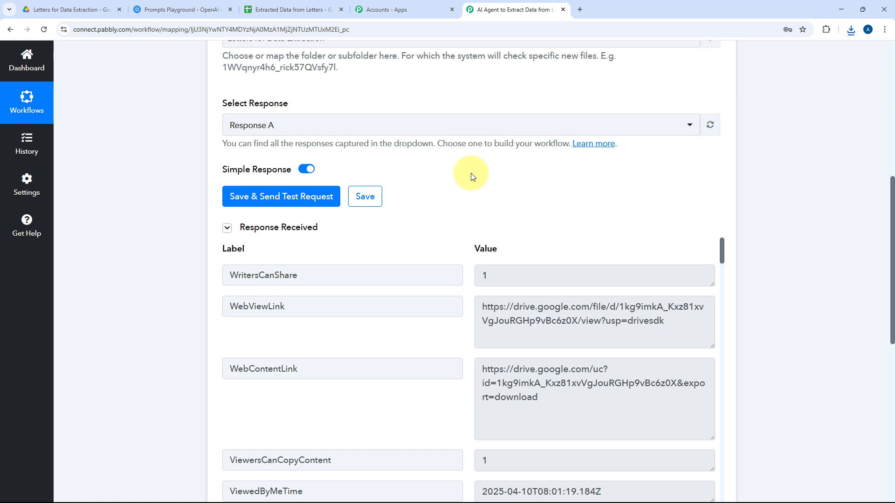
pyautogui.scroll(-3, 469, 119)
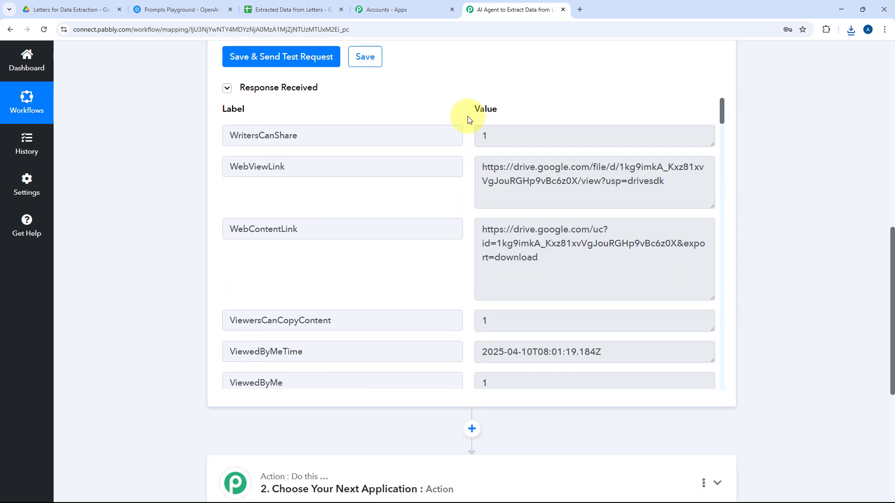
pyautogui.moveTo(555, 253); pyautogui.dragTo(477, 234)
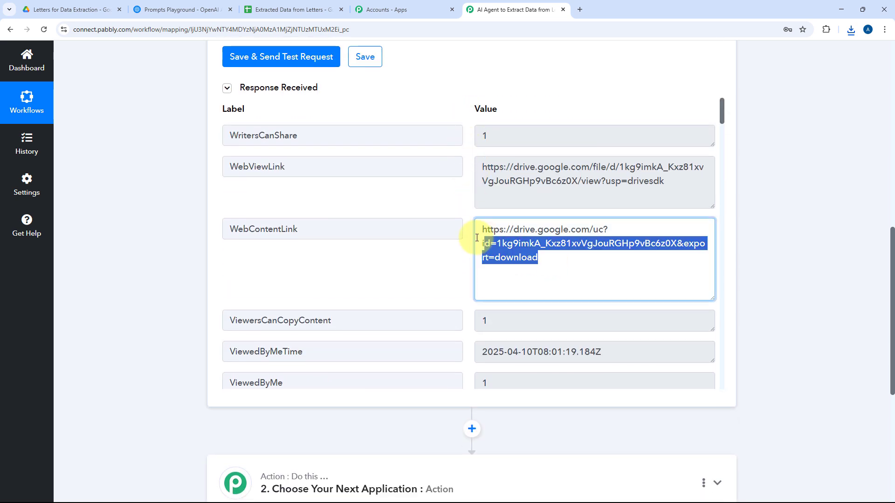
pyautogui.click(463, 216)
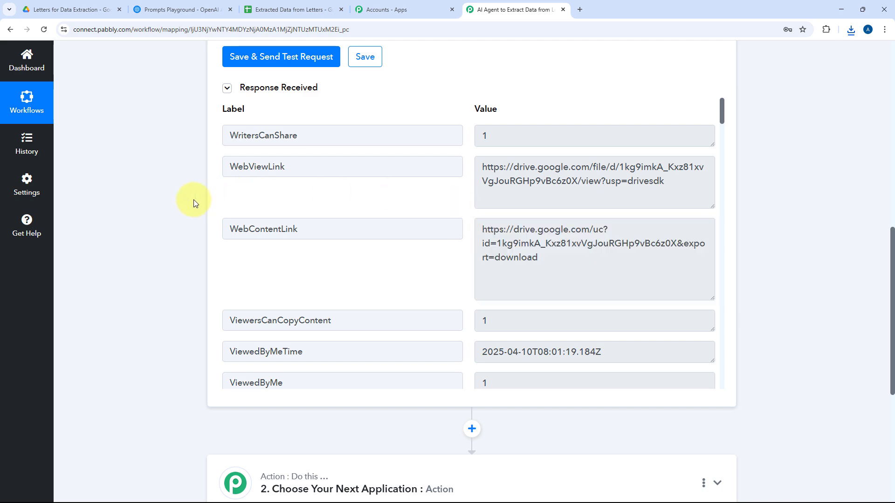
# Set OpenAI (ChatGPT, DALL-E, Whisper) as the app for the workflow's second step, the action
pyautogui.scroll(-5, 194, 202)
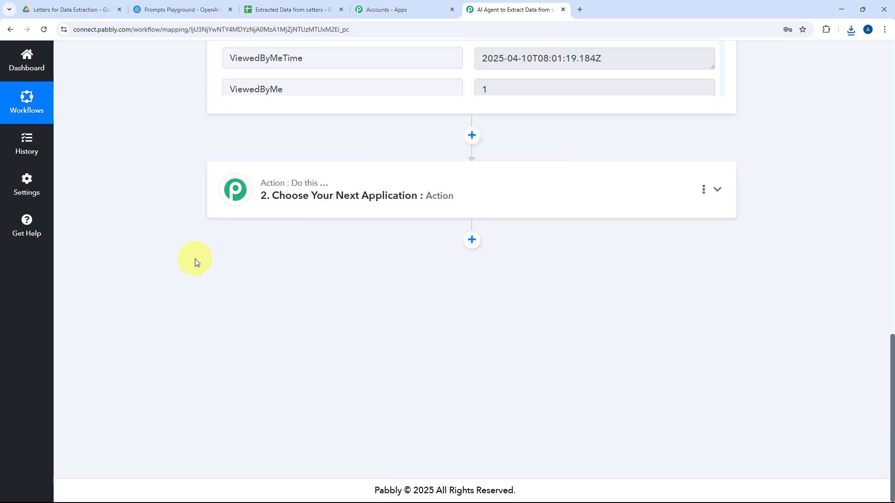
pyautogui.click(507, 180)
pyautogui.scroll(2, 224, 186)
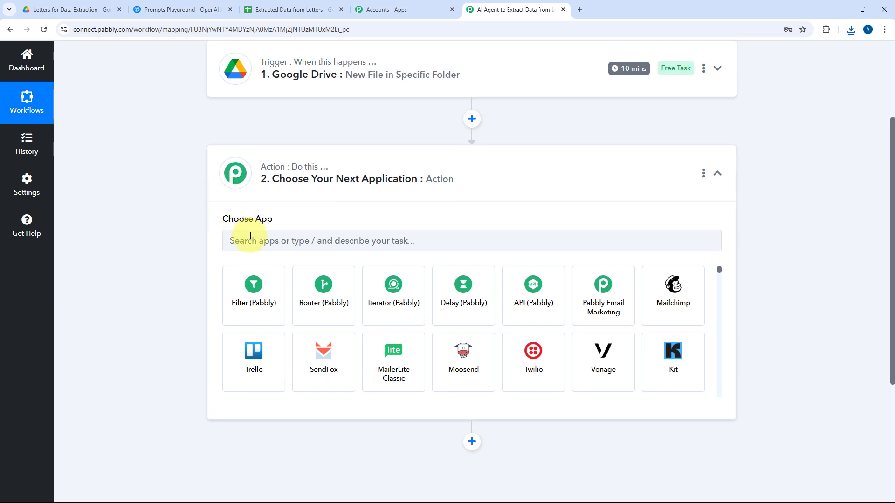
pyautogui.click(233, 238)
pyautogui.write('OpenAI')
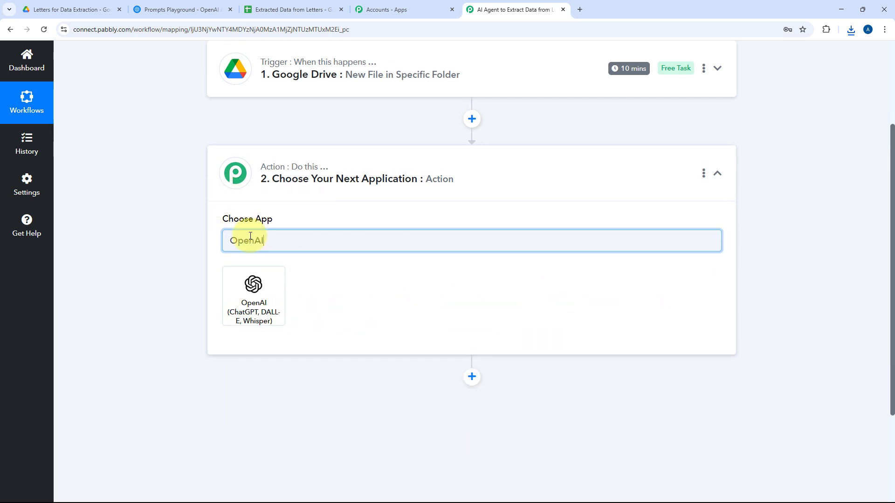
pyautogui.click(252, 285)
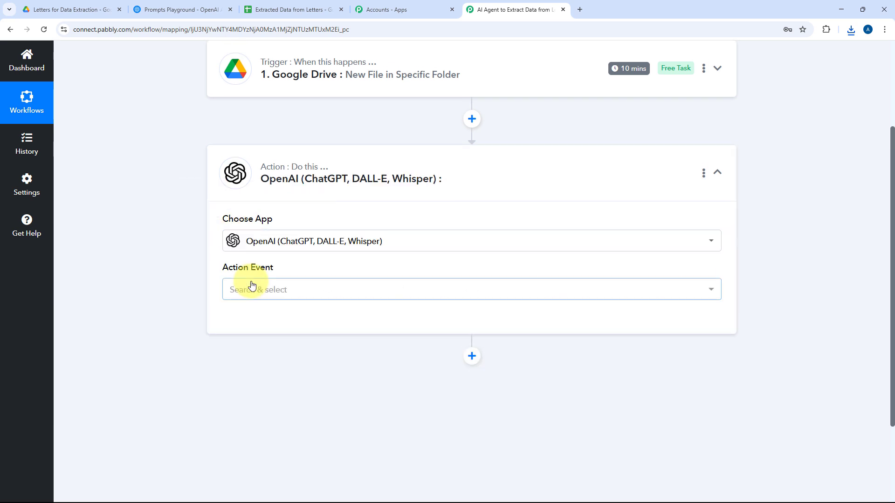
# Set the OpenAI step's action event to Extract Content from PDF/Image
pyautogui.click(280, 290)
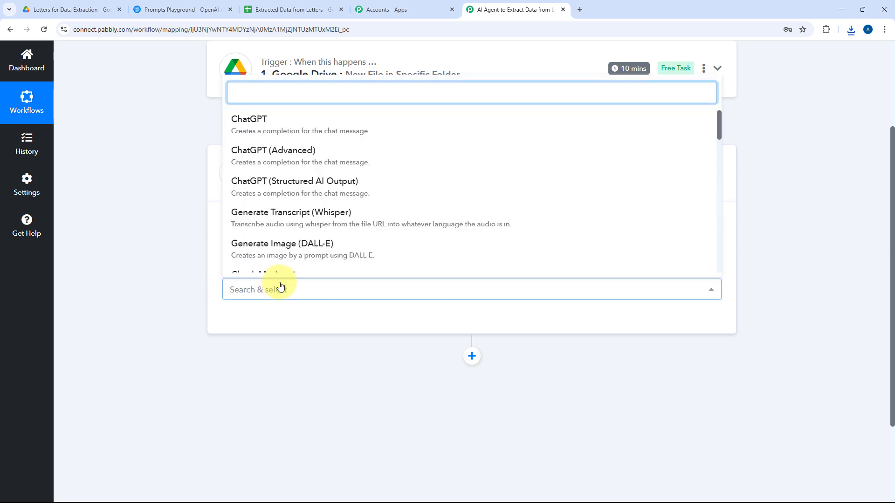
pyautogui.scroll(-7, 343, 186)
pyautogui.scroll(-1, 344, 186)
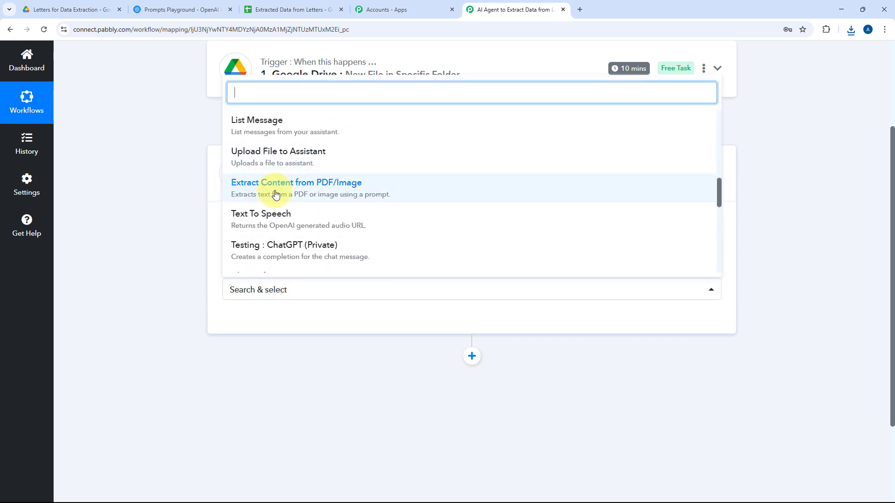
pyautogui.click(273, 191)
# Begin connecting the OpenAI action and choose Add New Connection
pyautogui.scroll(-2, 191, 243)
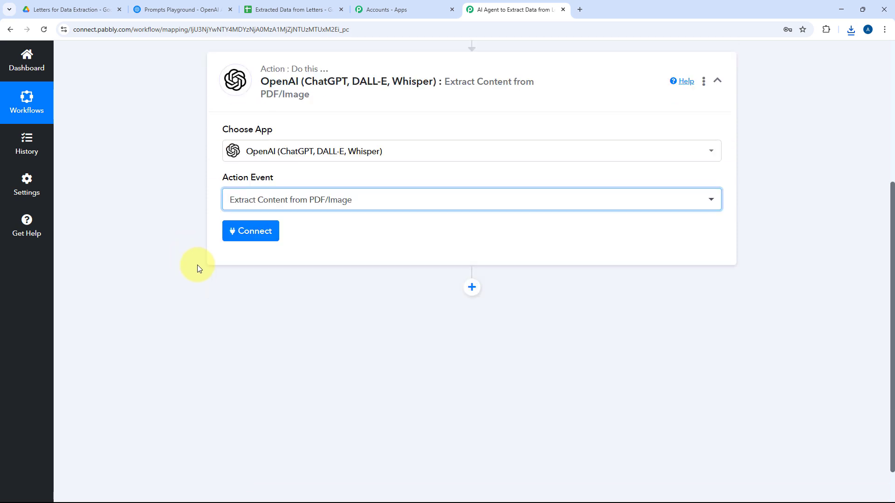
pyautogui.click(256, 231)
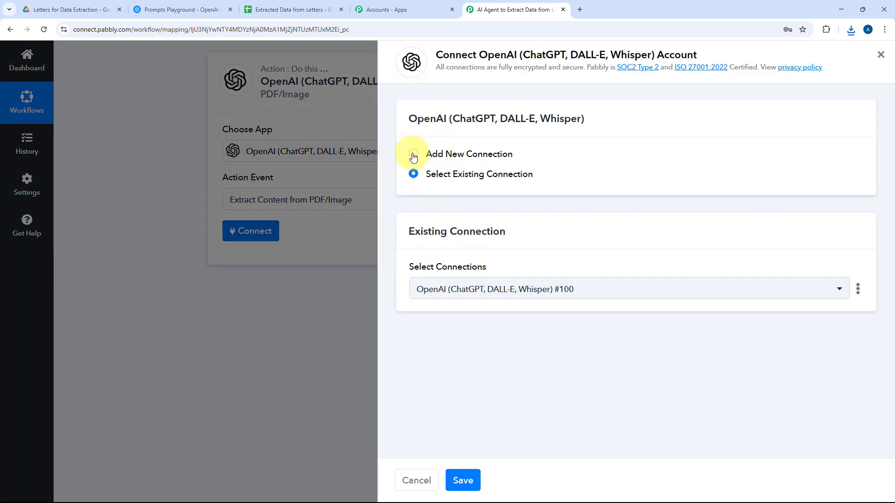
pyautogui.click(414, 155)
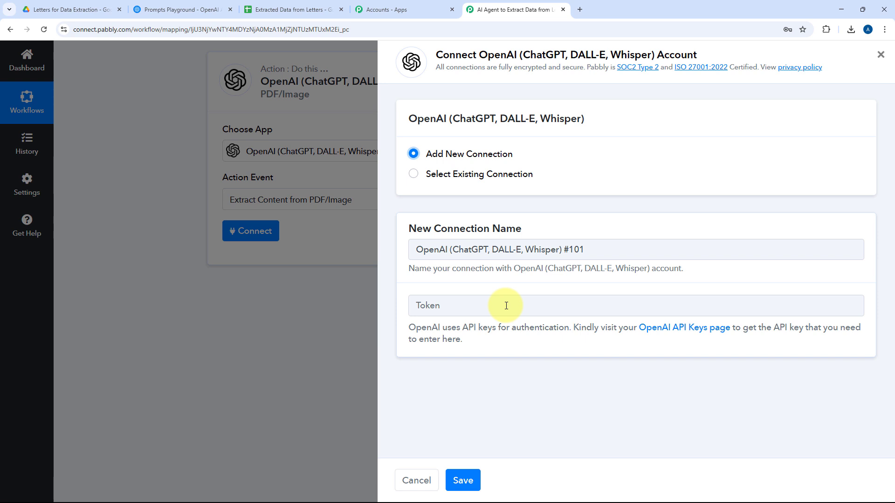
# Switch to the OpenAI platform and open the API keys page of the Default project's dashboard
pyautogui.click(179, 4)
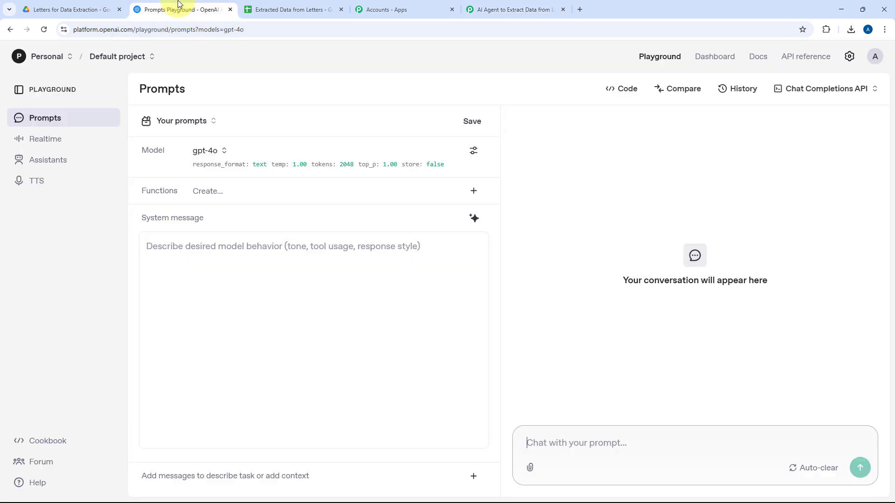
pyautogui.click(711, 56)
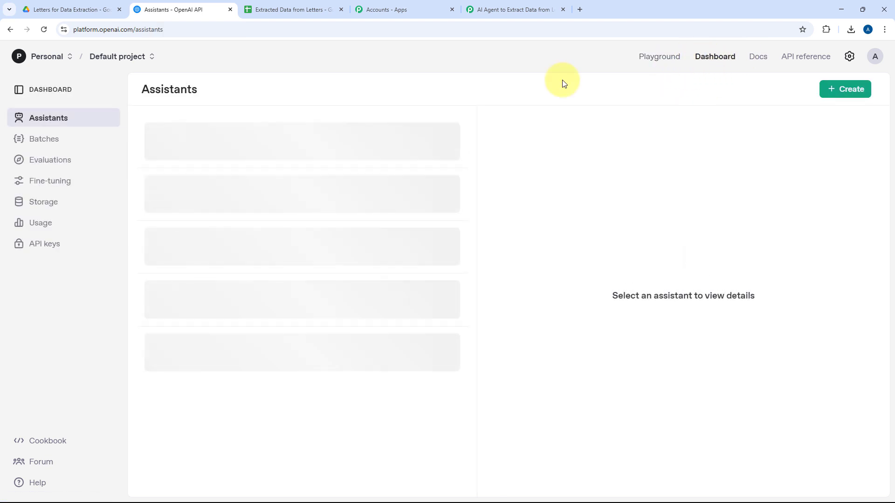
pyautogui.click(47, 250)
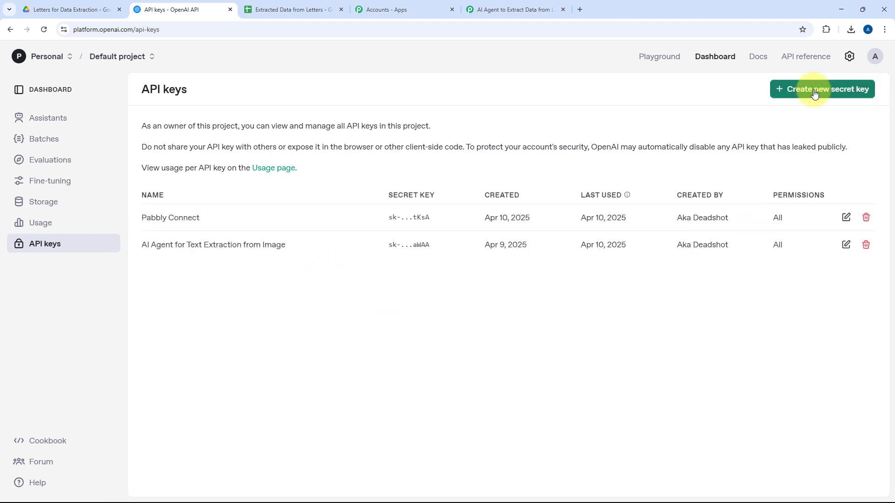
# Create a new secret key named "AI Agent to Extract Data from Letter" in the Default project with All permissions
pyautogui.click(849, 88)
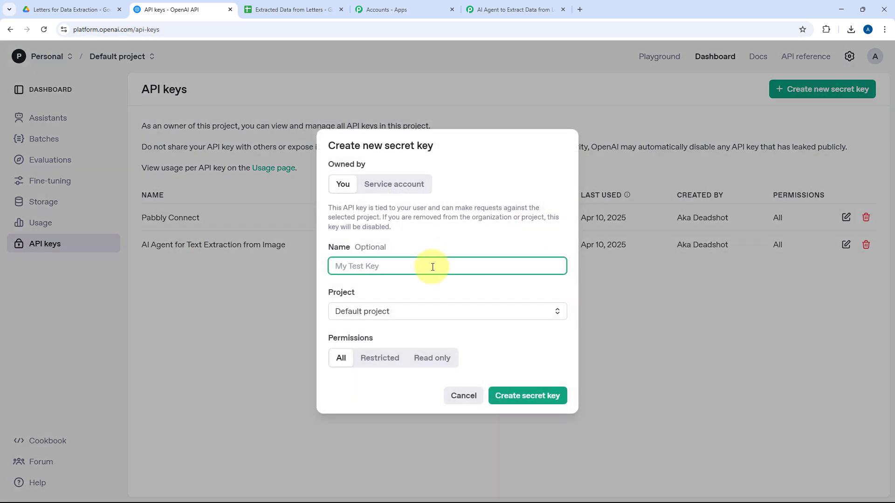
pyautogui.write('AI Agent to Extract Da')
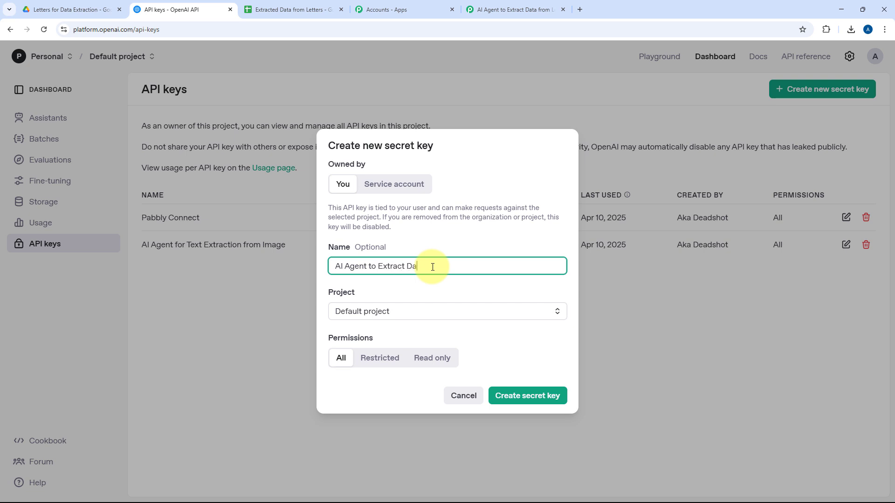
pyautogui.write('ta from Letter')
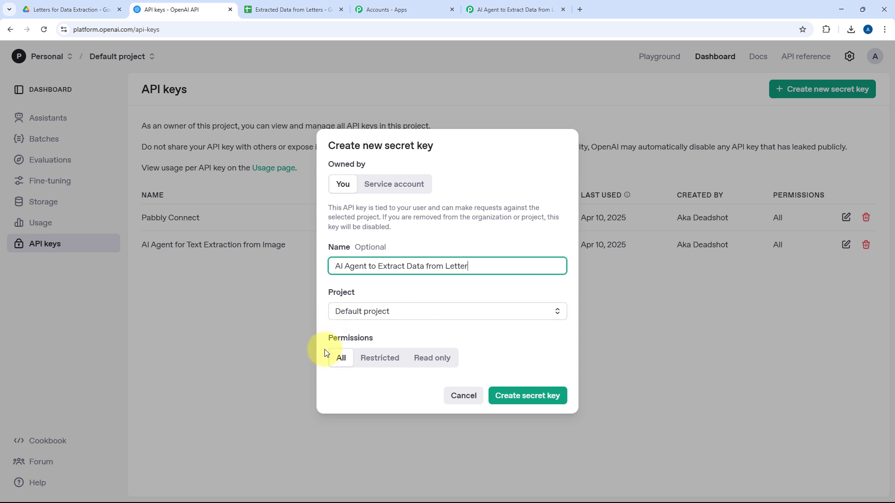
pyautogui.click(526, 396)
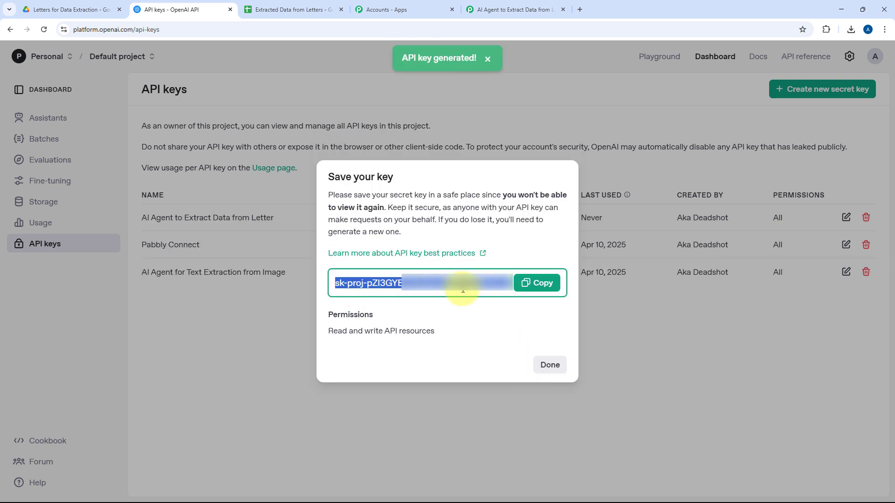
# Copy the new API key into the Token field of the OpenAI connection in Pabbly Connect and save the connection
pyautogui.click(551, 289)
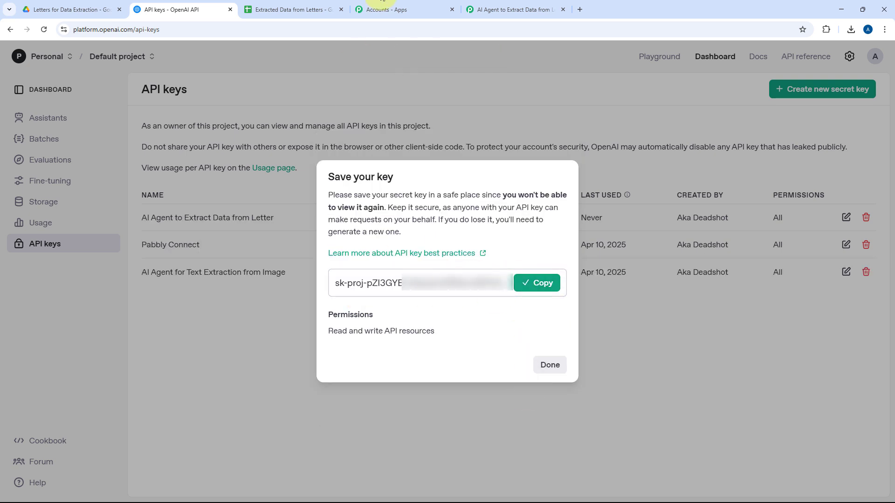
pyautogui.click(512, 9)
pyautogui.rightClick(449, 306)
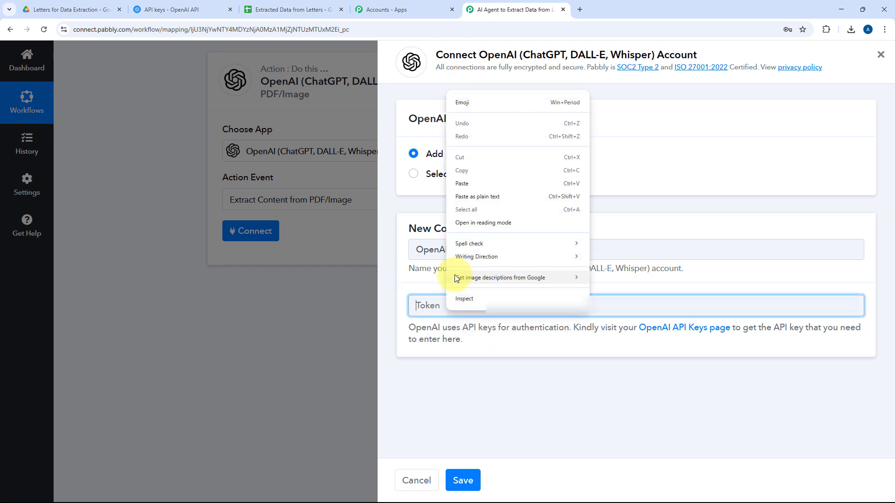
pyautogui.click(466, 185)
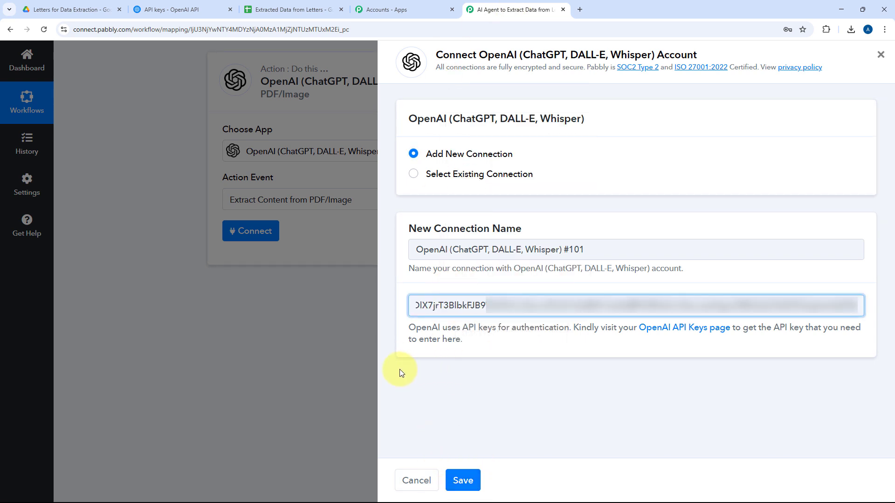
pyautogui.click(470, 482)
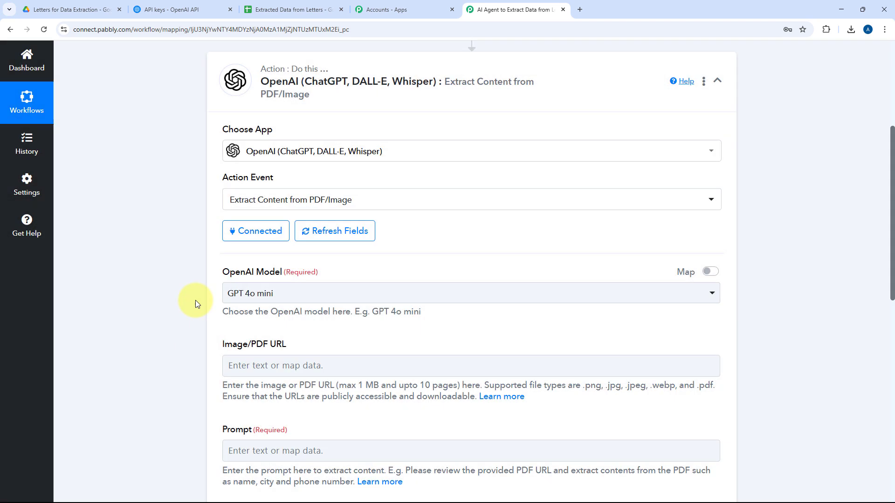
# Set the OpenAI model of the Extract Content from PDF/Image action to GPT 4o mini
pyautogui.scroll(-2, 186, 270)
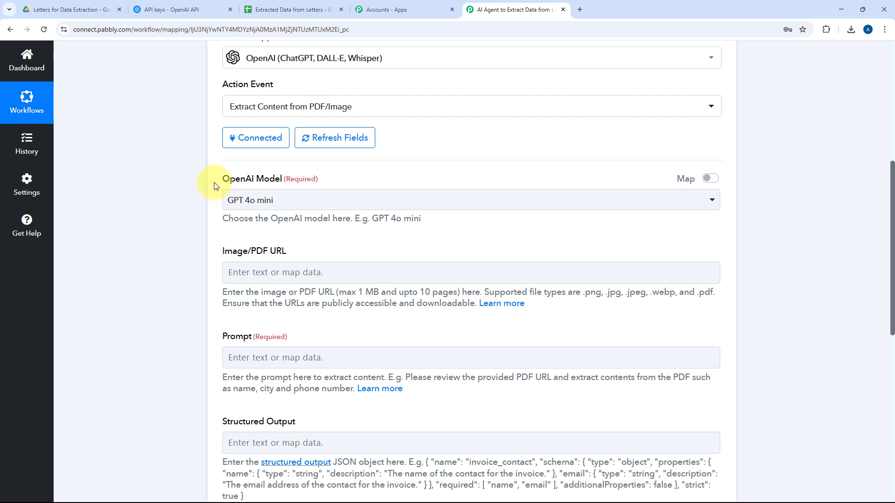
pyautogui.click(325, 198)
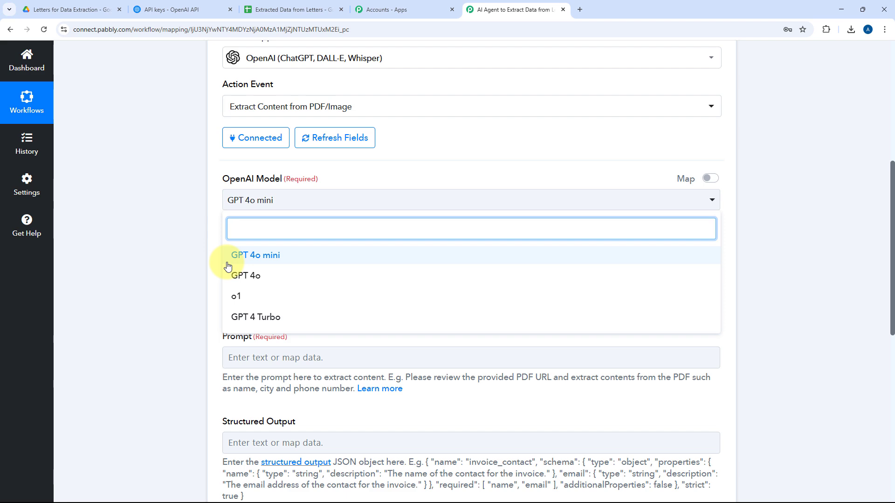
pyautogui.click(262, 256)
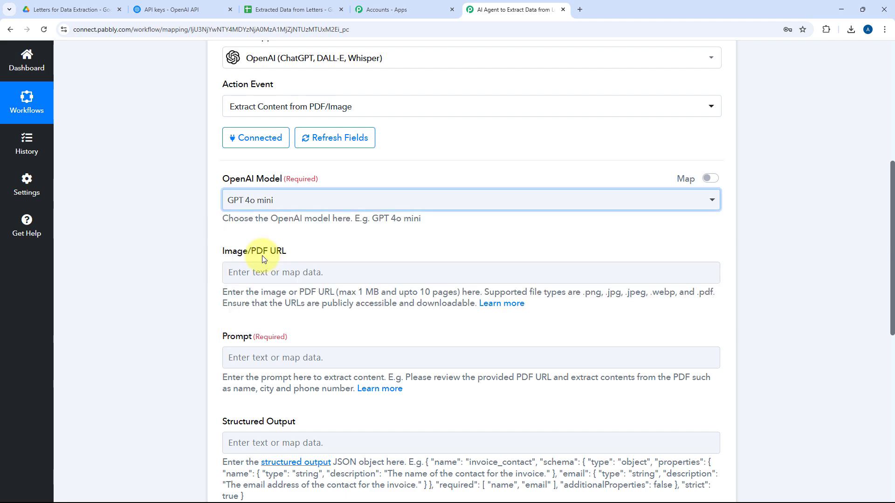
# Check the Proposal Letter PDF in the Letters for Data Extraction folder on Google Drive and return to the Pabbly Connect workflow
pyautogui.scroll(-3, 351, 232)
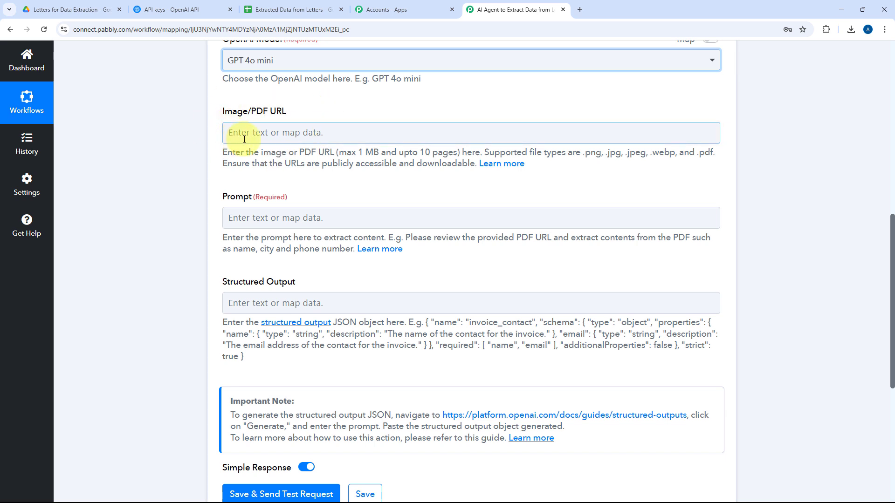
pyautogui.click(350, 110)
pyautogui.click(107, 11)
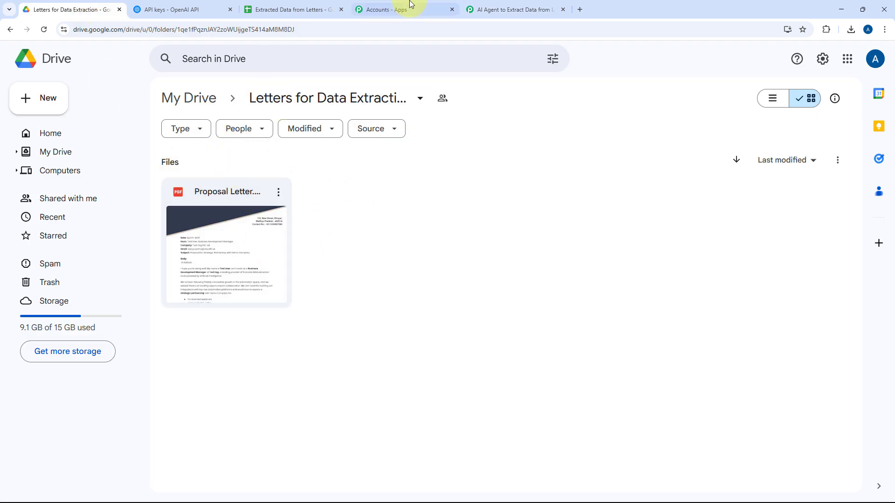
pyautogui.click(482, 7)
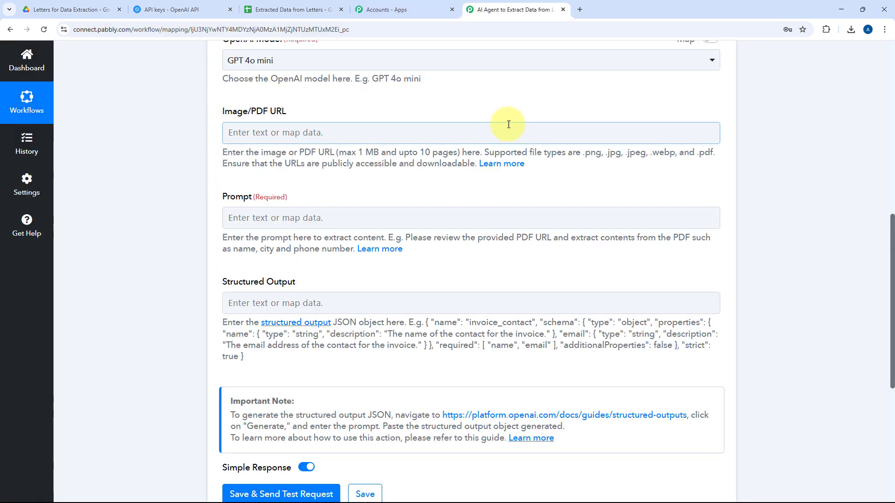
# Reopen the Google Drive trigger and review the WebContentLink entry in its received response
pyautogui.scroll(10, 503, 140)
pyautogui.click(426, 187)
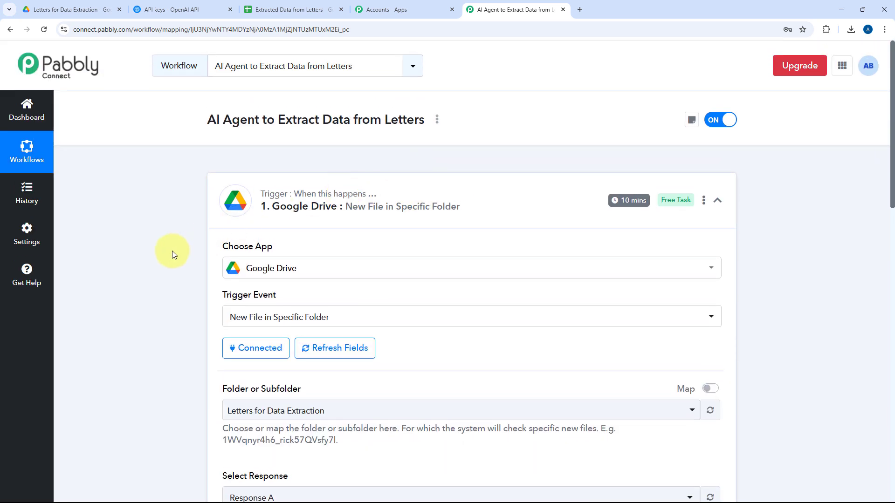
pyautogui.scroll(-4, 165, 247)
pyautogui.scroll(-6, 166, 246)
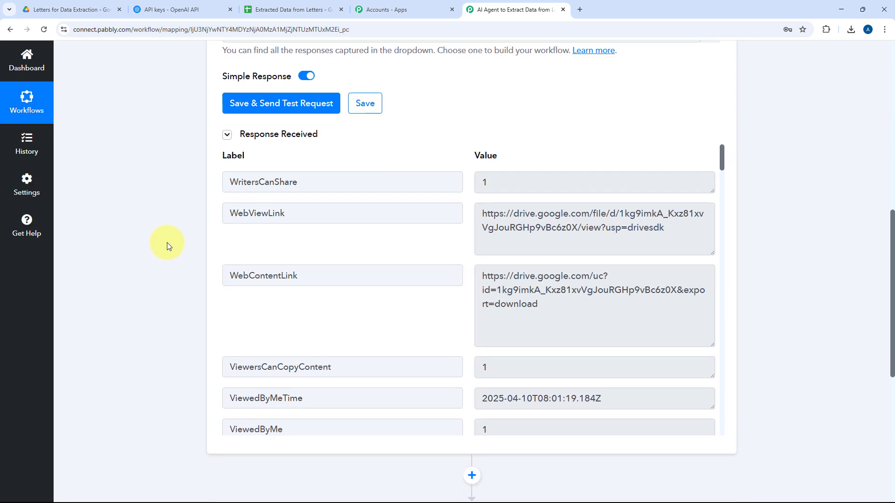
pyautogui.tripleClick(544, 256)
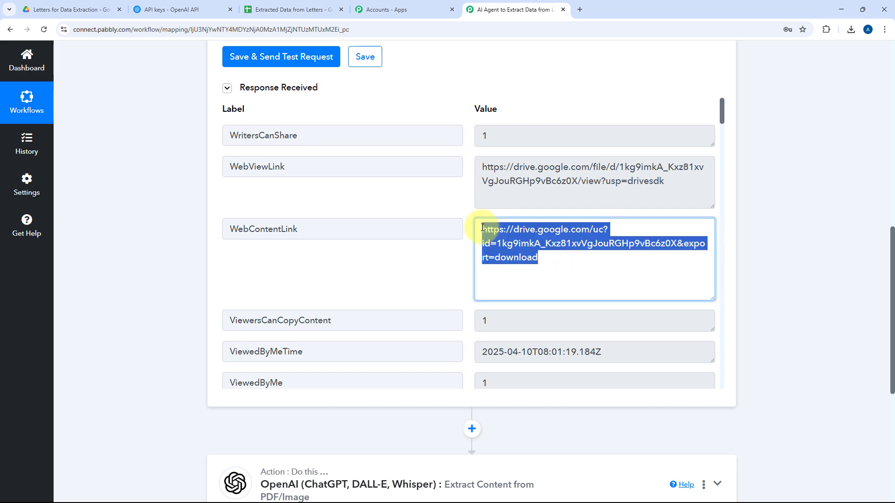
pyautogui.moveTo(330, 228); pyautogui.dragTo(194, 231)
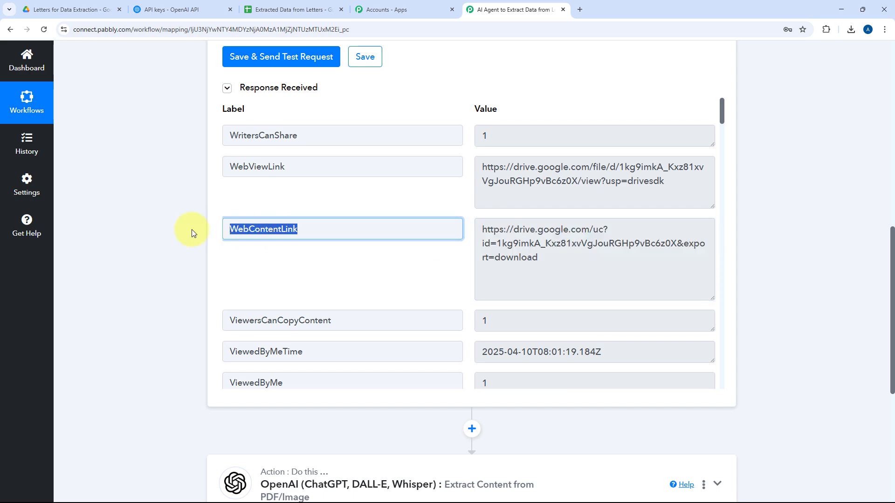
pyautogui.scroll(-5, 279, 275)
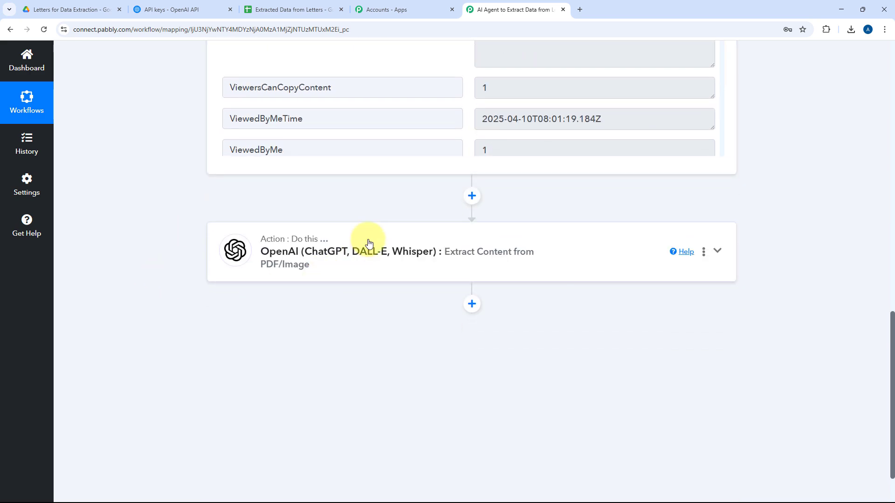
# Reopen the OpenAI action and map the Google Drive trigger's WebContentLink into the Image/PDF URL field
pyautogui.click(366, 240)
pyautogui.scroll(-5, 355, 248)
pyautogui.scroll(15, 355, 248)
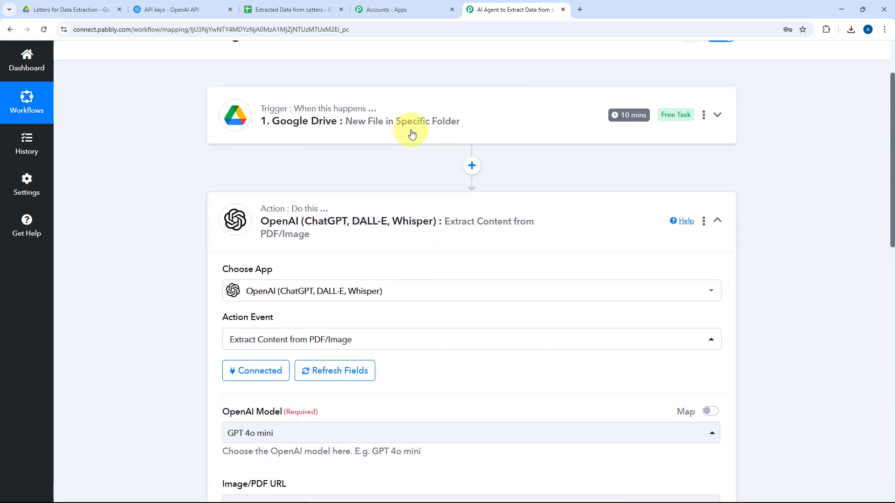
pyautogui.scroll(-2, 341, 199)
pyautogui.scroll(-4, 340, 199)
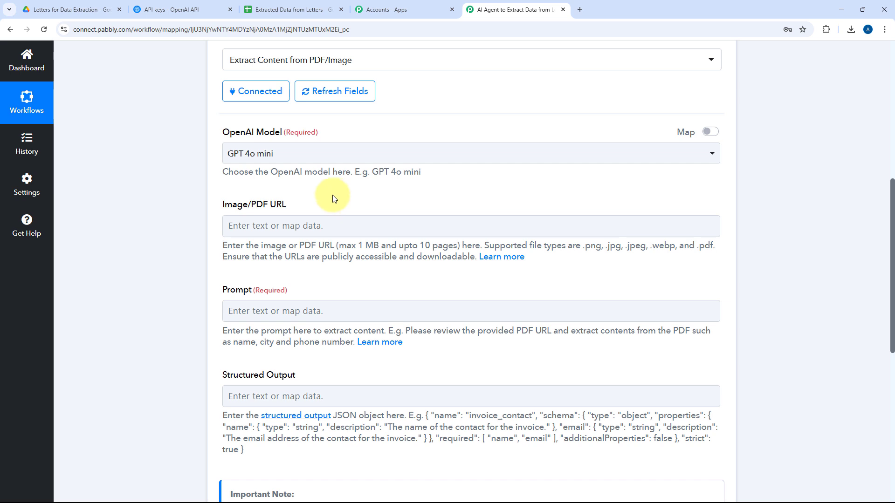
pyautogui.scroll(-1, 338, 198)
pyautogui.click(263, 182)
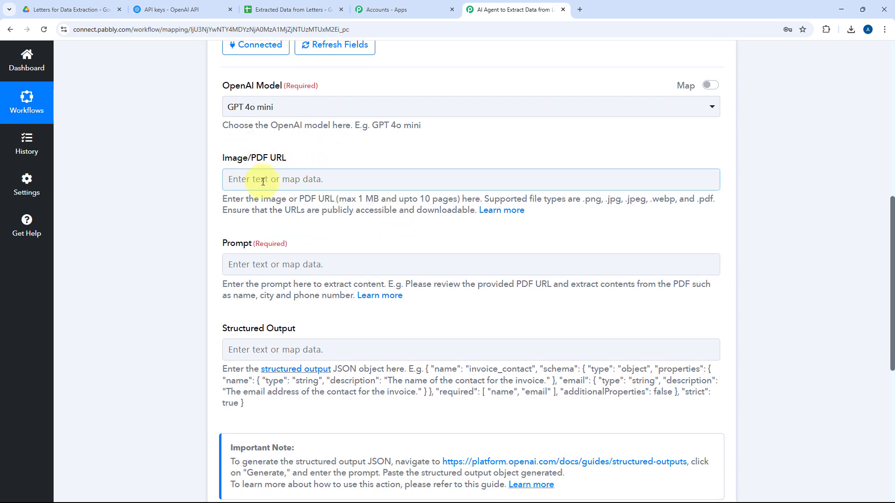
pyautogui.scroll(-1, 198, 183)
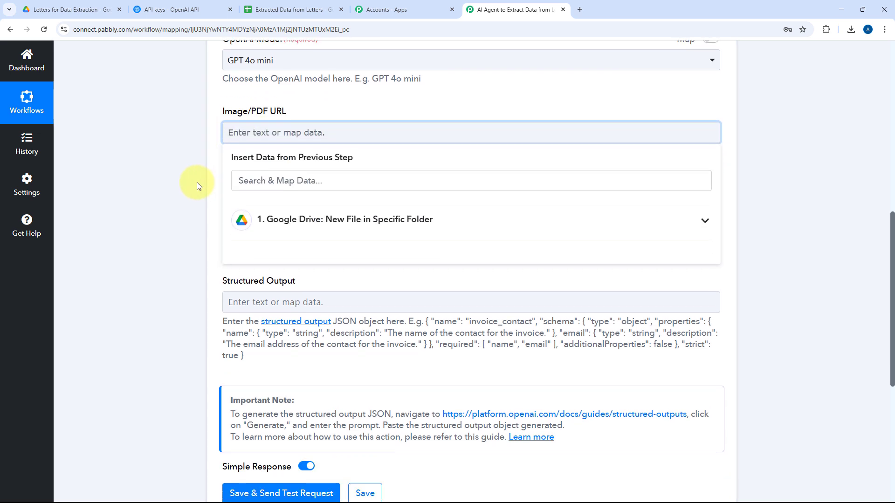
pyautogui.click(322, 220)
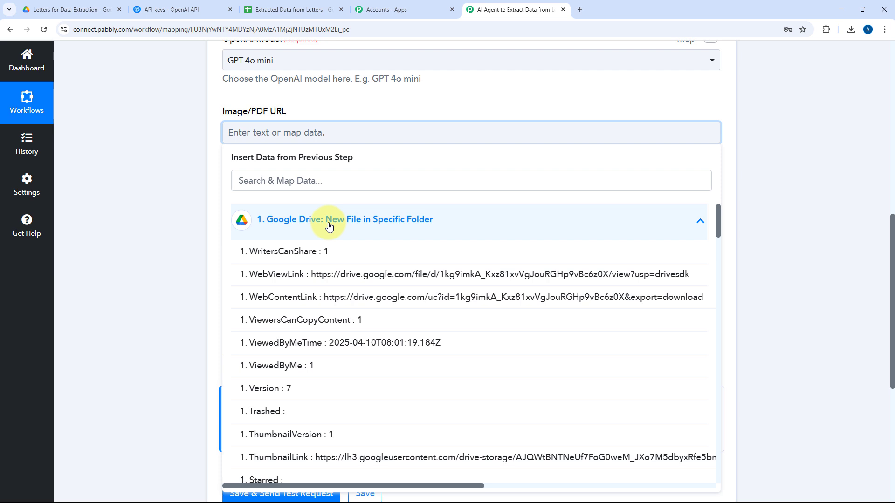
pyautogui.click(310, 297)
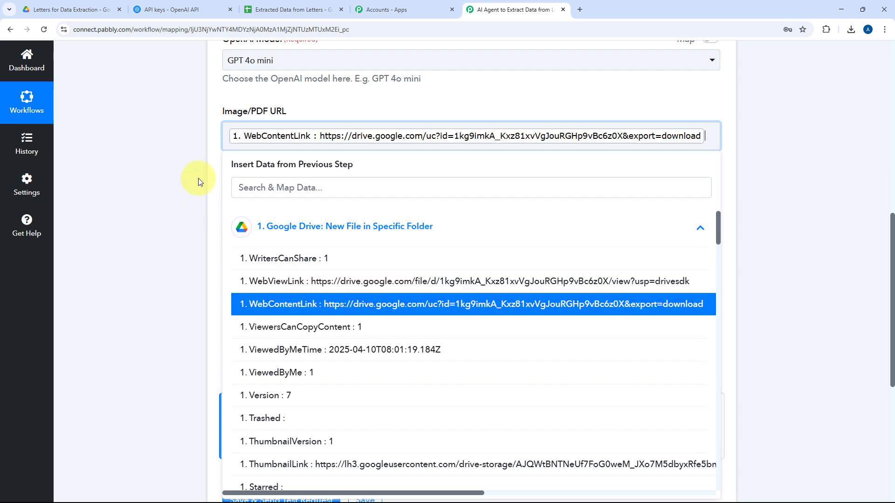
pyautogui.click(212, 177)
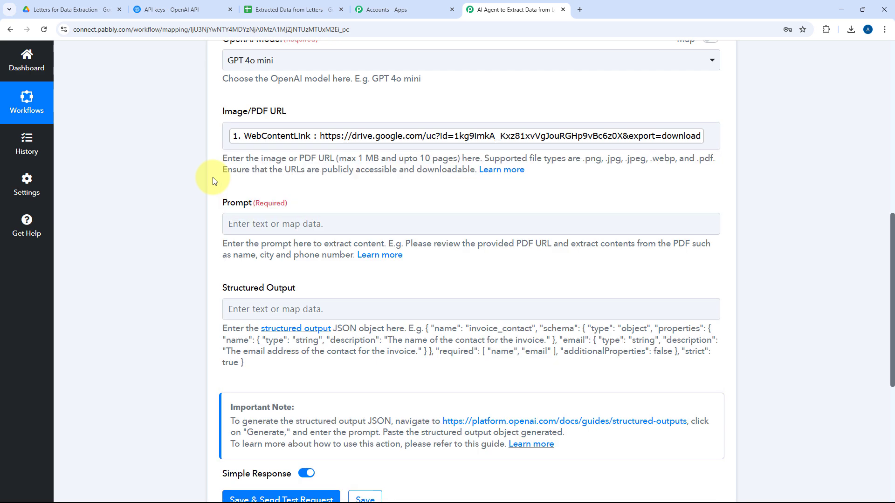
pyautogui.scroll(-3, 212, 181)
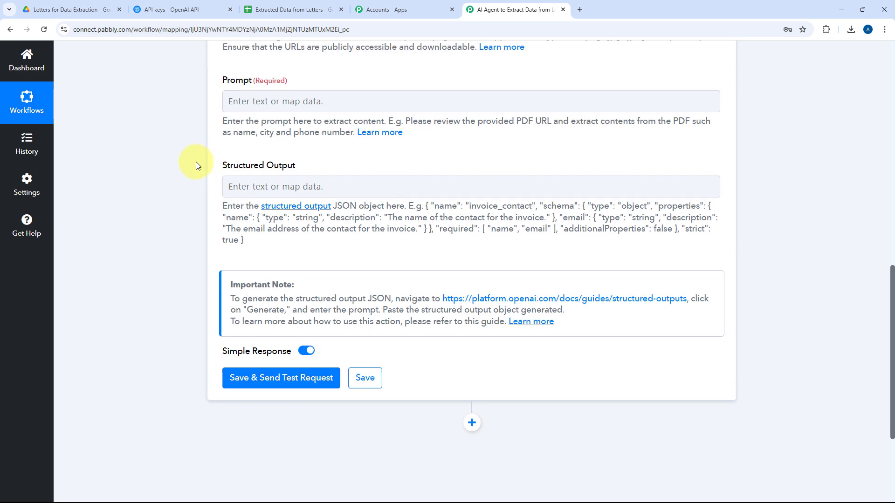
# Fill in the OpenAI prompt to extract Date, Sender Details, Subject and Body Content from the letter and give the response in structured JSON format
pyautogui.scroll(1, 196, 161)
pyautogui.click(312, 125)
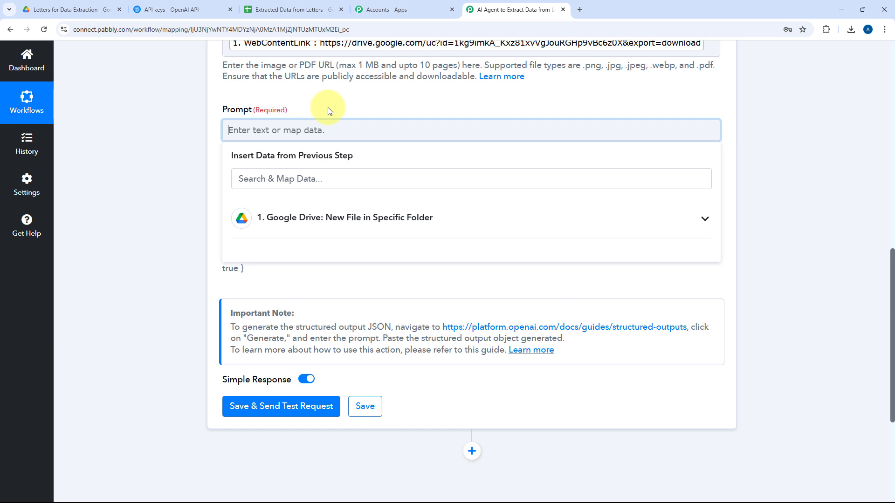
pyautogui.write('Extract the details like Dat')
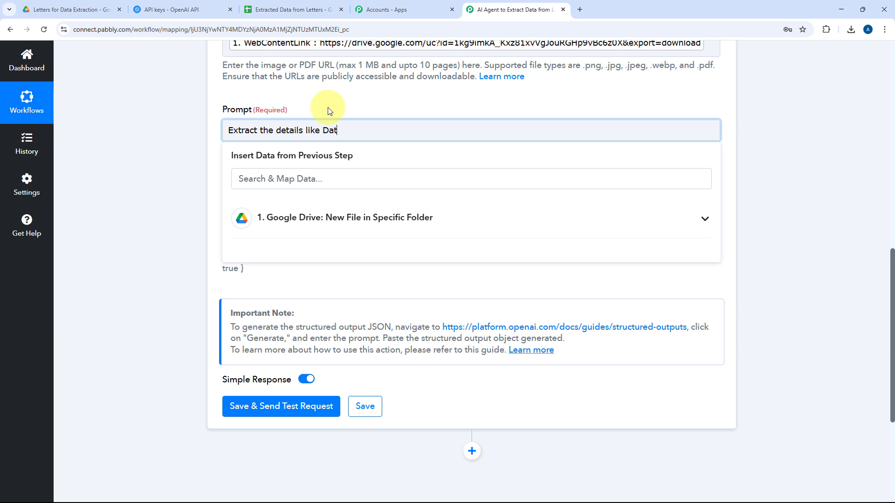
pyautogui.write('e, Sender Details, Subject and Body Content from the letter and give rersposne in struct')
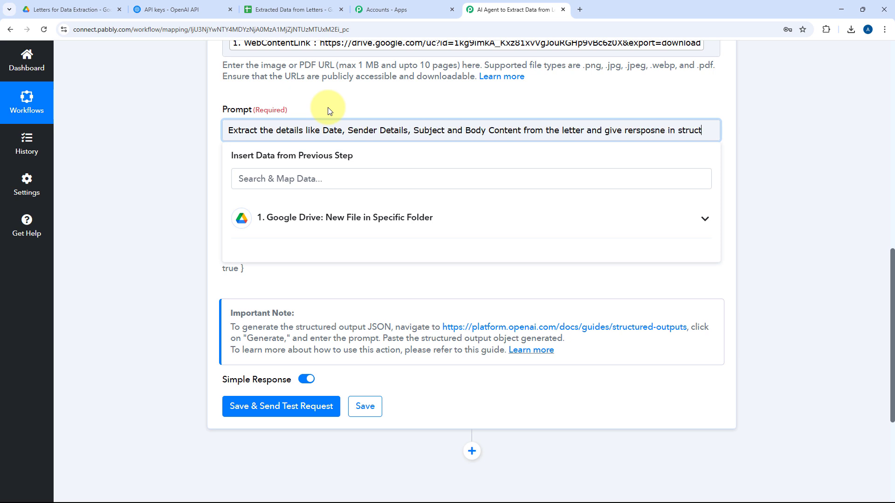
pyautogui.write('ured JSON format.')
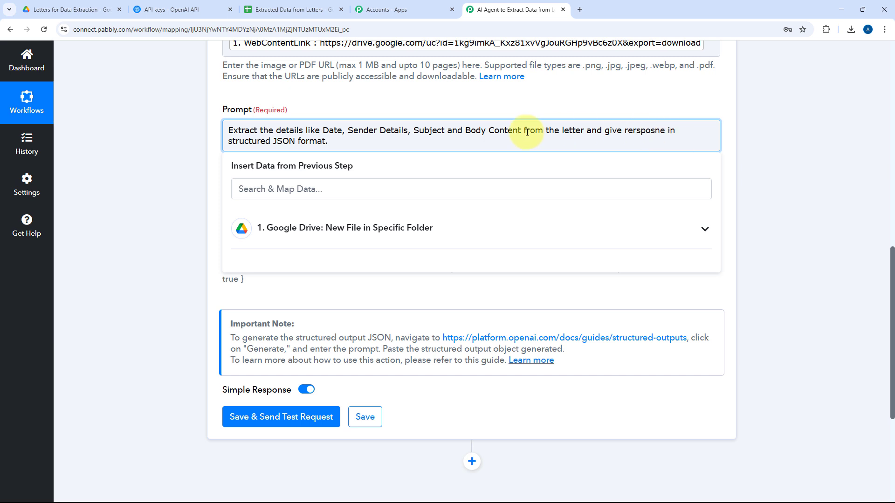
pyautogui.click(218, 146)
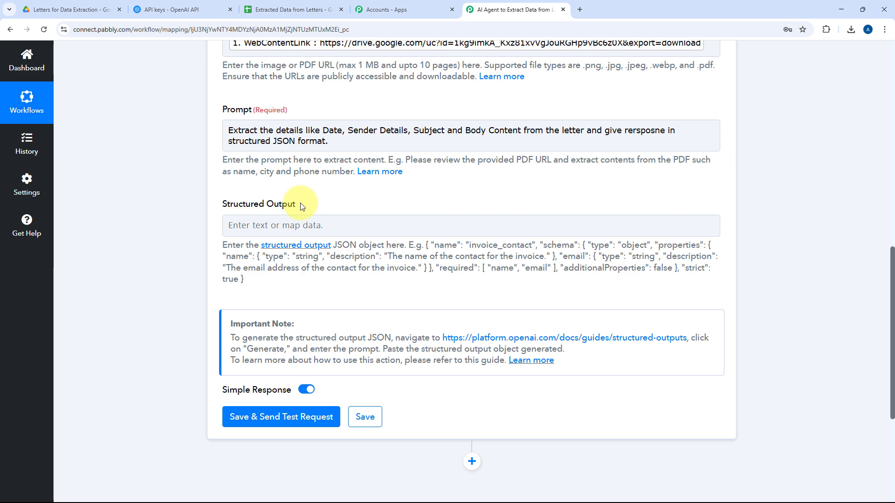
# Open the Proposal Letter PDF in the Letters for Data Extraction folder on Google Drive to check its contents
pyautogui.click(69, 10)
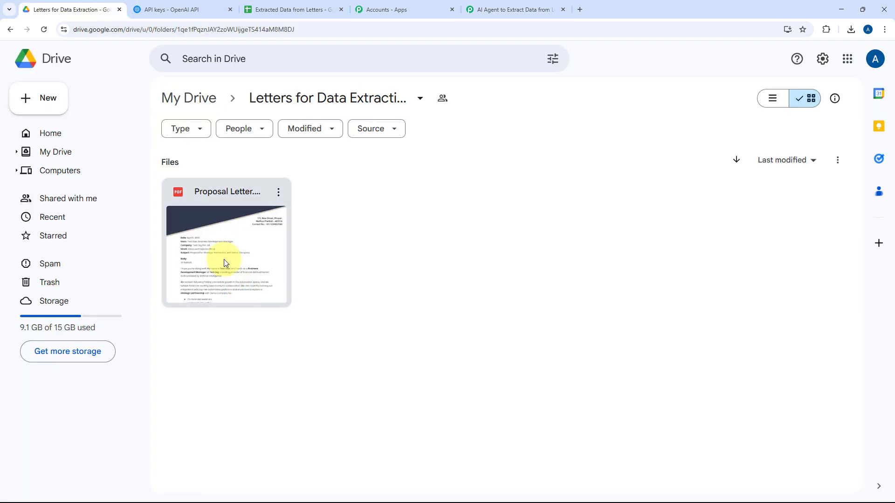
pyautogui.click(232, 235)
pyautogui.doubleClick(231, 236)
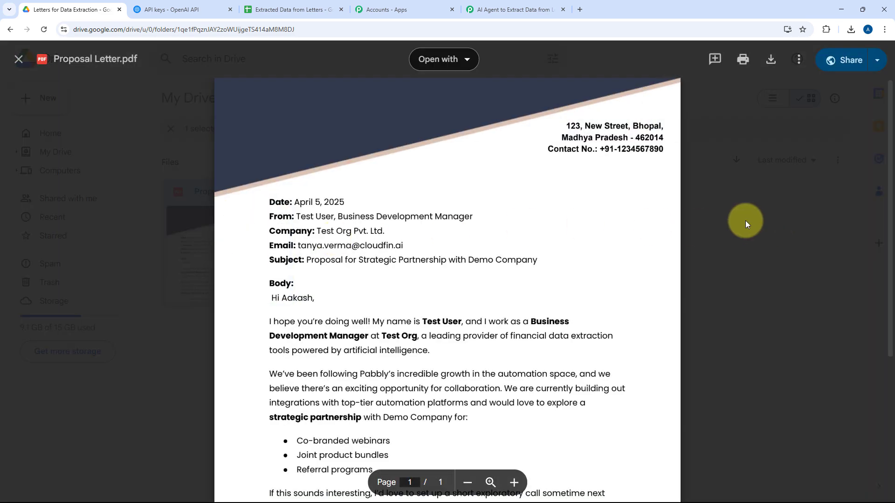
# Review the Date, Sender, Subject and Body Content column headers in the Extracted Data from Letters spreadsheet
pyautogui.click(326, 8)
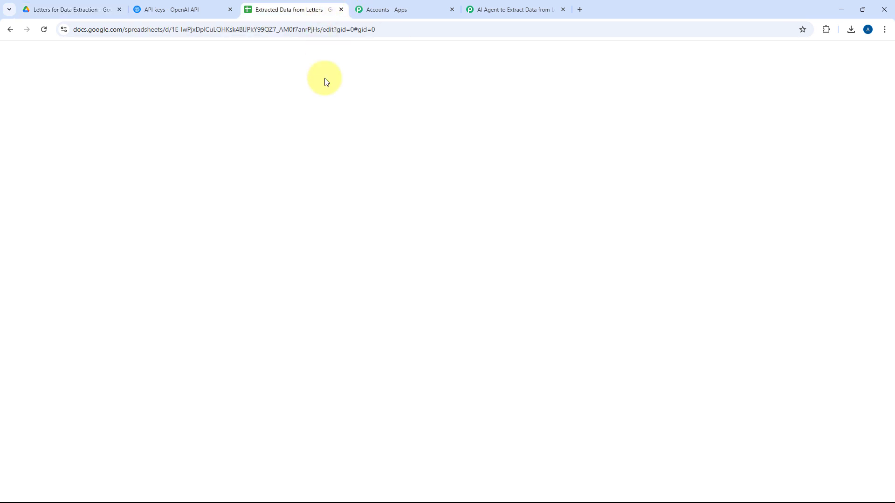
pyautogui.click(148, 183)
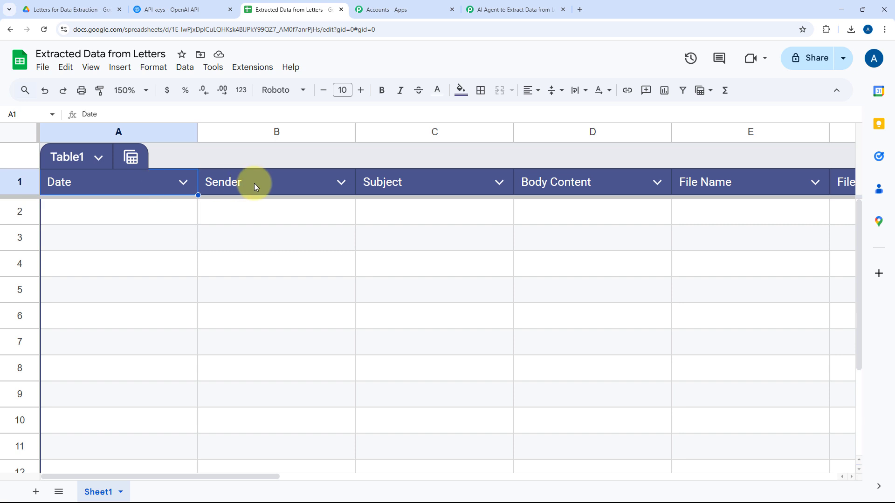
pyautogui.click(254, 183)
pyautogui.click(417, 182)
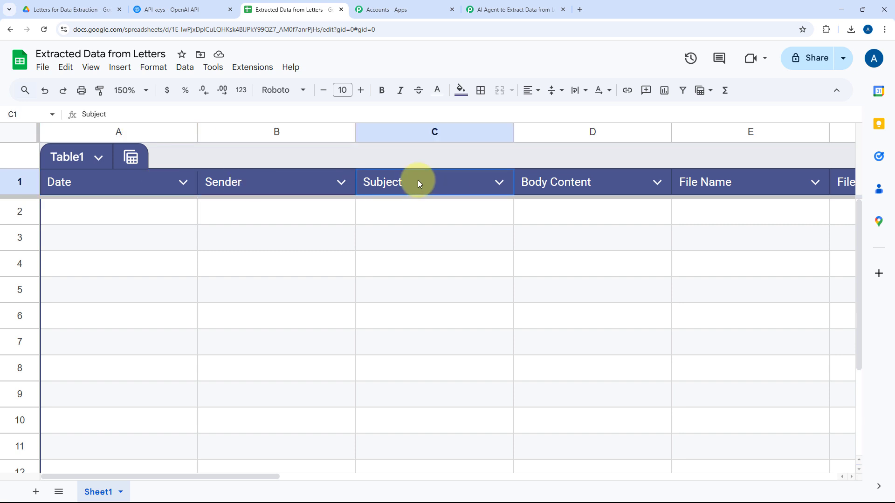
pyautogui.click(590, 180)
pyautogui.moveTo(557, 180); pyautogui.dragTo(146, 177)
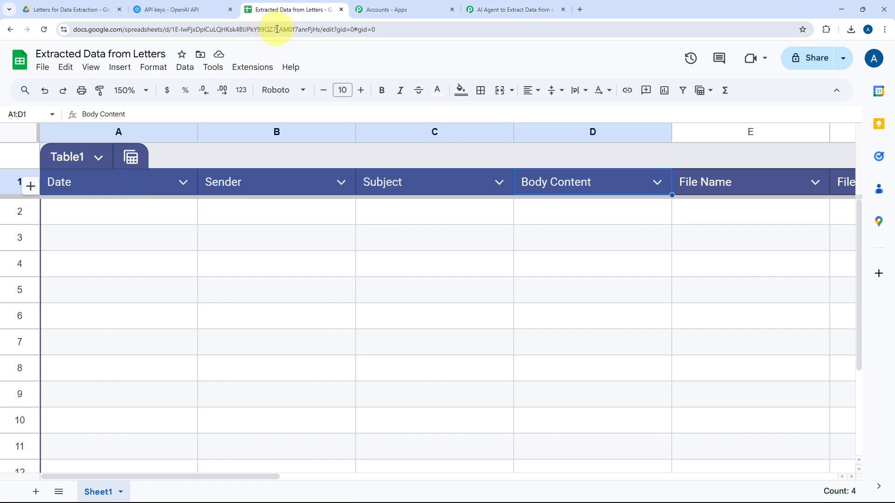
# Compare the Proposal Letter PDF with the spreadsheet's columns and return to the Pabbly Connect workflow
pyautogui.click(86, 3)
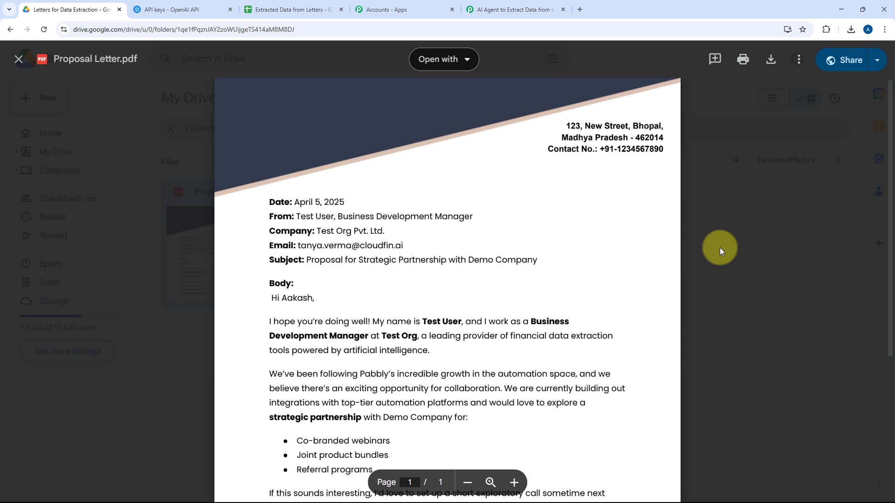
pyautogui.click(181, 10)
pyautogui.click(279, 10)
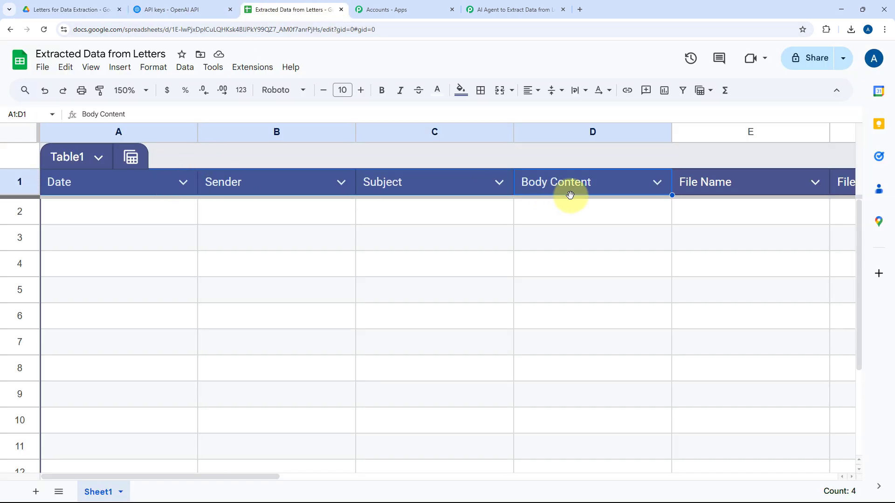
pyautogui.click(512, 9)
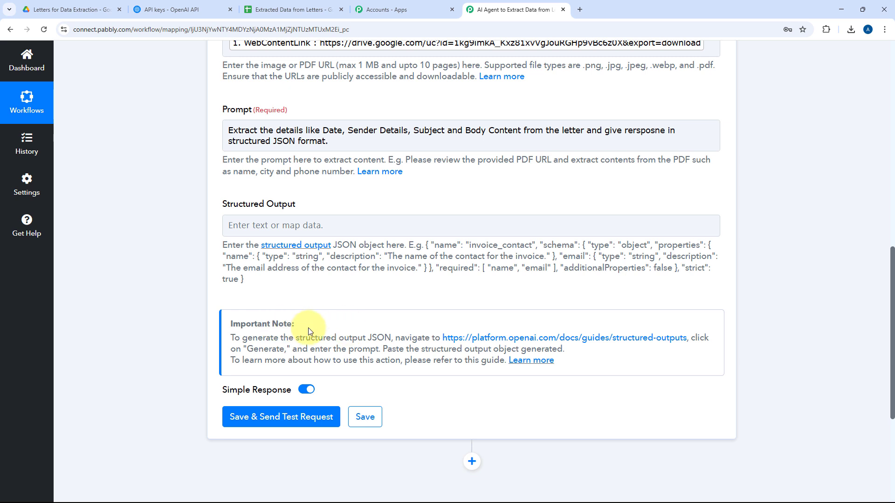
# Open OpenAI's Structured Outputs guide and begin the schema generation prompt with "Extract the details as string for"
pyautogui.click(556, 344)
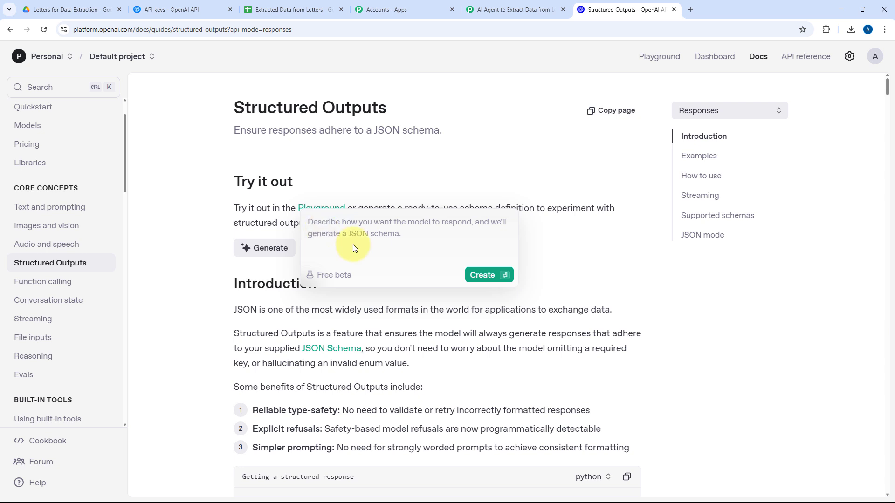
pyautogui.write('Extract the details')
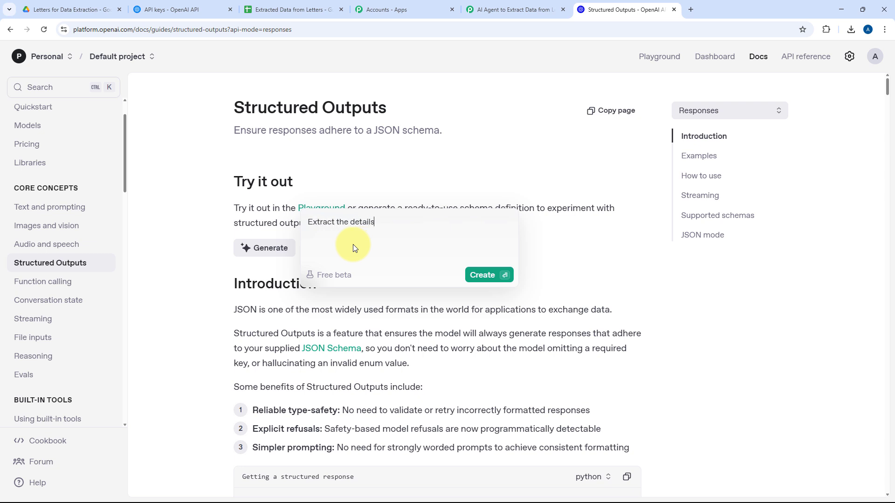
pyautogui.write(' as string for')
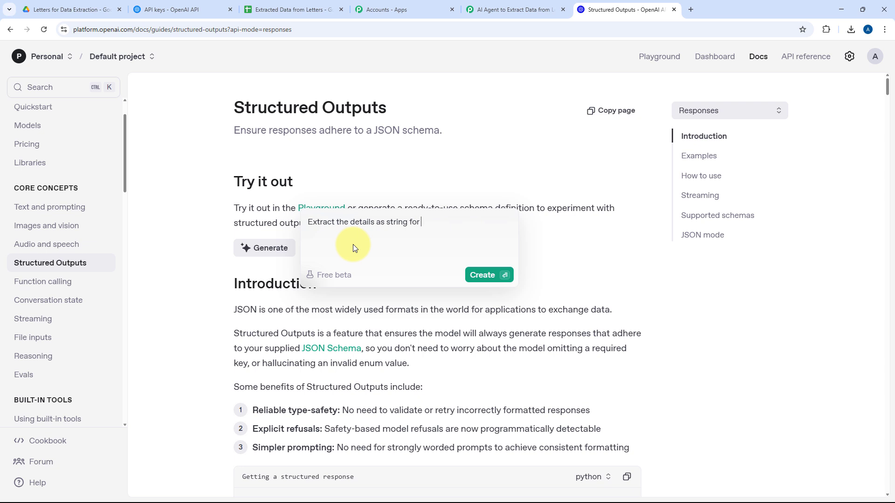
# Copy the Date, Sender, Subject and Body Content headers from the spreadsheet into the end of the schema generation prompt
pyautogui.click(285, 10)
pyautogui.moveTo(116, 184); pyautogui.dragTo(541, 185)
pyautogui.hotkey('ctrl', 'c')
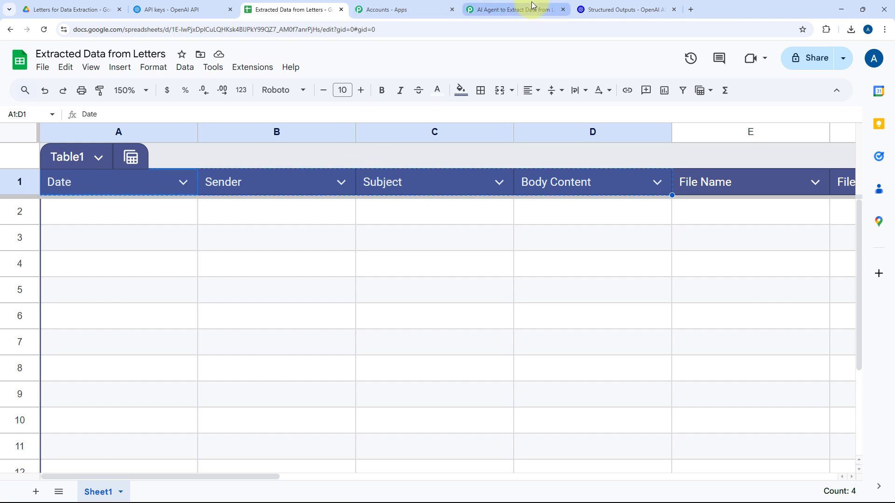
pyautogui.click(512, 9)
pyautogui.click(605, 9)
pyautogui.hotkey('ctrl', 'v')
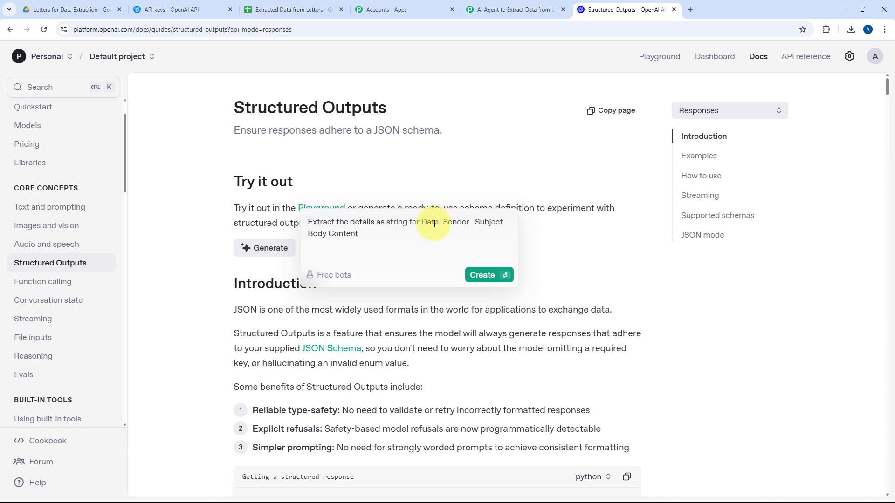
# Generate the JSON schema from the prompt and copy the resulting code
pyautogui.click(487, 278)
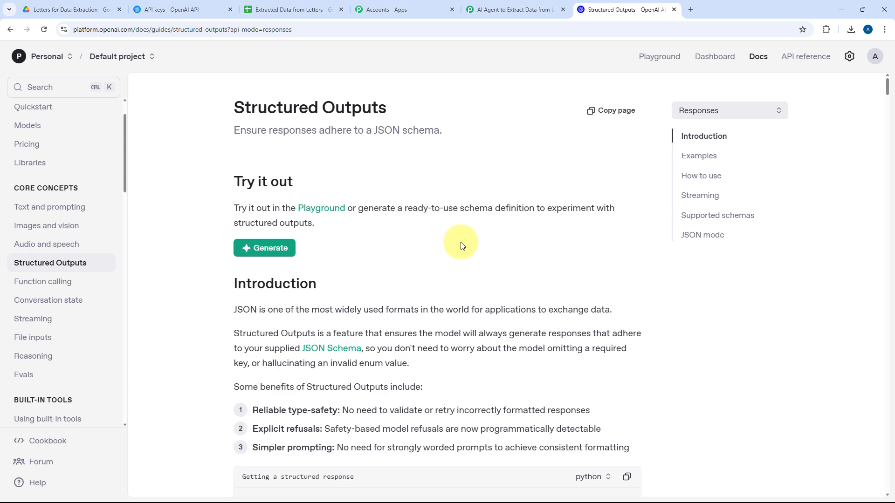
pyautogui.scroll(-5, 419, 240)
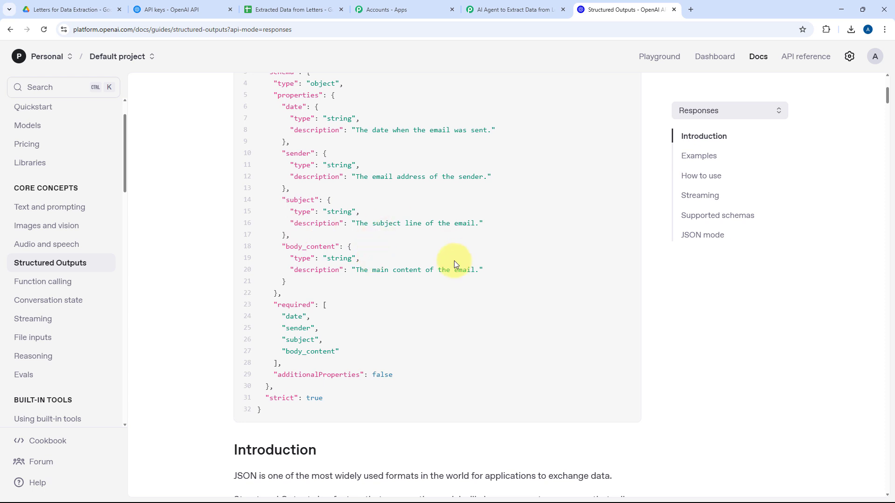
pyautogui.scroll(2, 455, 260)
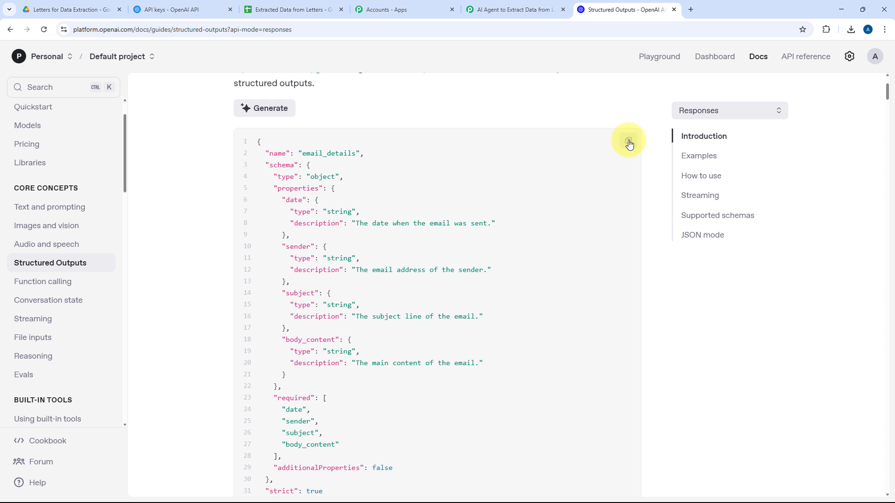
# Paste the generated email_details JSON schema into the OpenAI action's Structured Output field in Pabbly Connect
pyautogui.hotkey('ctrl', 'shift', 'Tab')
pyautogui.click(318, 266)
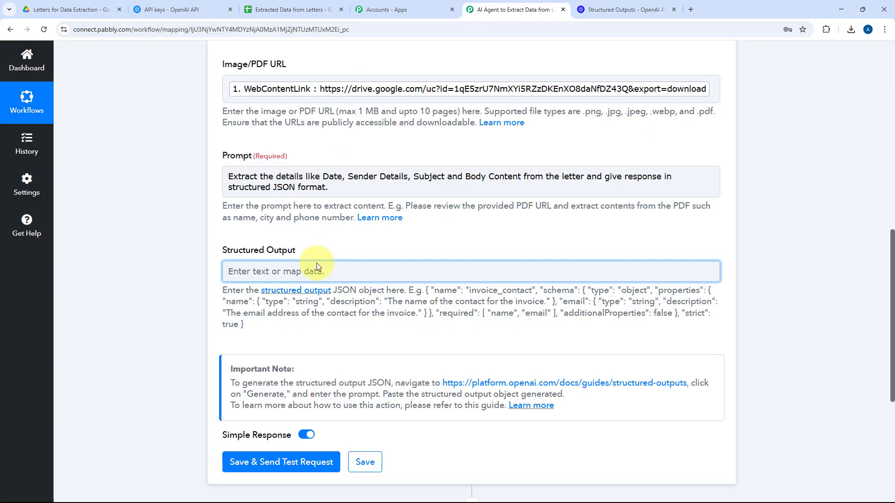
pyautogui.write('{ "name": "email_details", "schema": { "type": "object", "properties": { "date": { "type": "string", "description": "The date when the email was sent." }, "sender": { "type": "string", "description": "The all details of the sender." }, "subject": { "type": "string", "description": "The subject line of the email." }, "body_content": { "type": "string", "description": "The main content of the email." } }, "required": [ "date", "sender", "subject", "body_content" ], "additionalProperties": false }, "strict": true }')
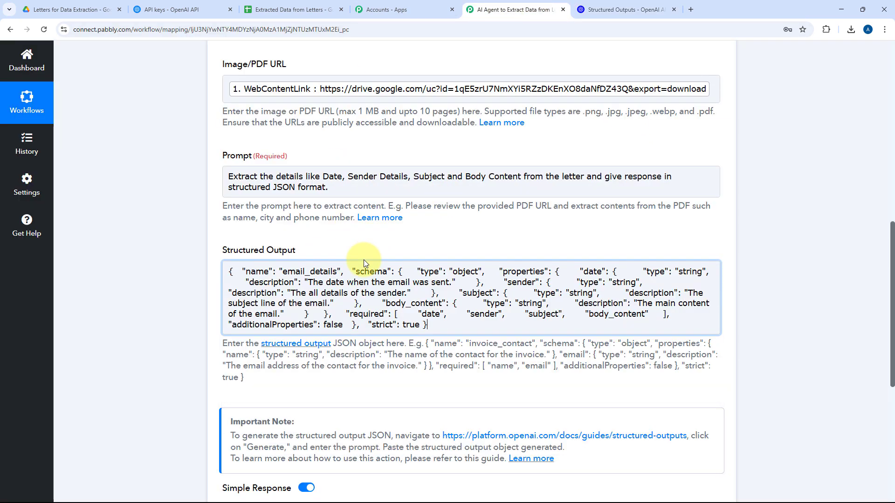
# Save the OpenAI action, send a test request and review the received response
pyautogui.scroll(-2, 364, 259)
pyautogui.scroll(-4, 191, 233)
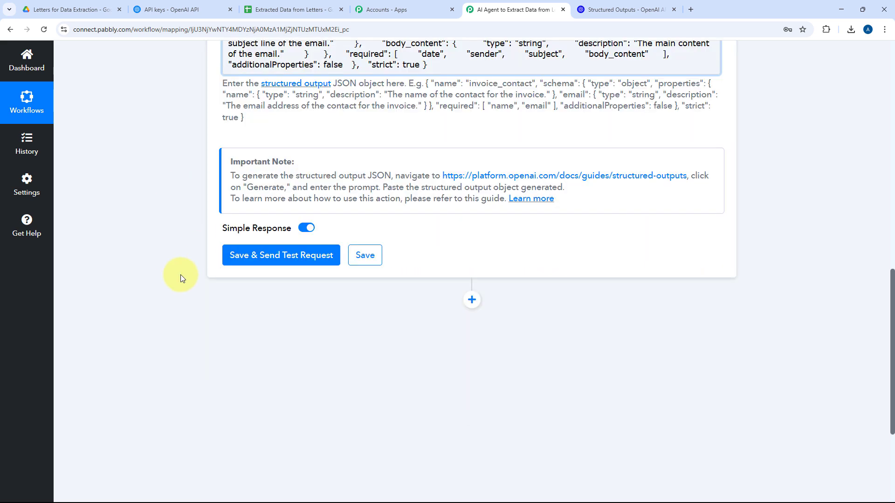
pyautogui.click(287, 237)
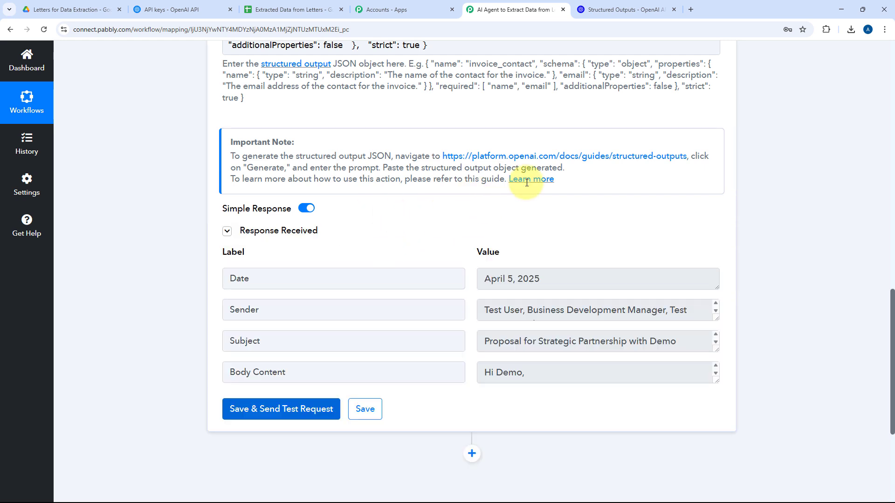
pyautogui.scroll(-1, 256, 211)
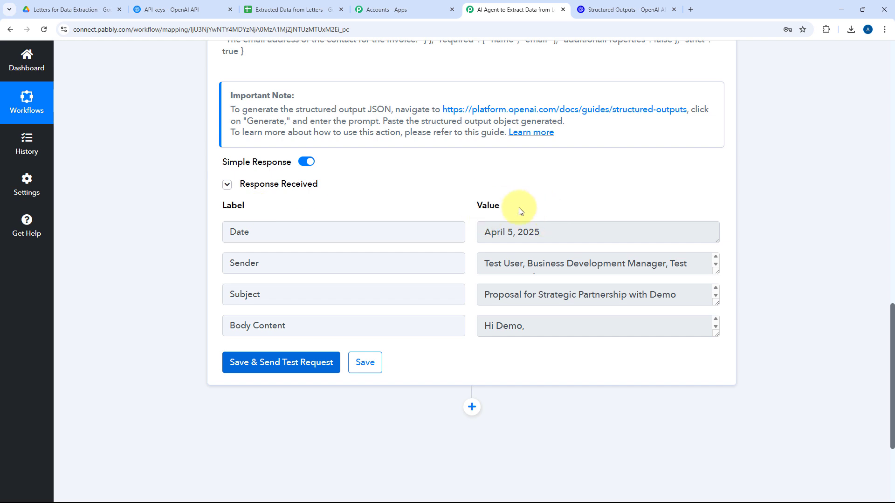
pyautogui.scroll(-1, 615, 226)
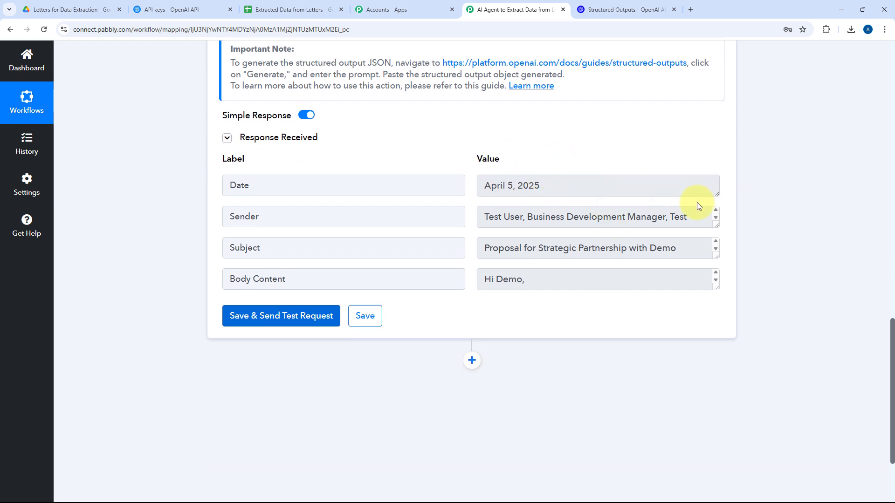
# Open the Proposal Letter PDF on Google Drive to compare it with the OpenAI response, and return to the workflow
pyautogui.click(635, 7)
pyautogui.click(538, 9)
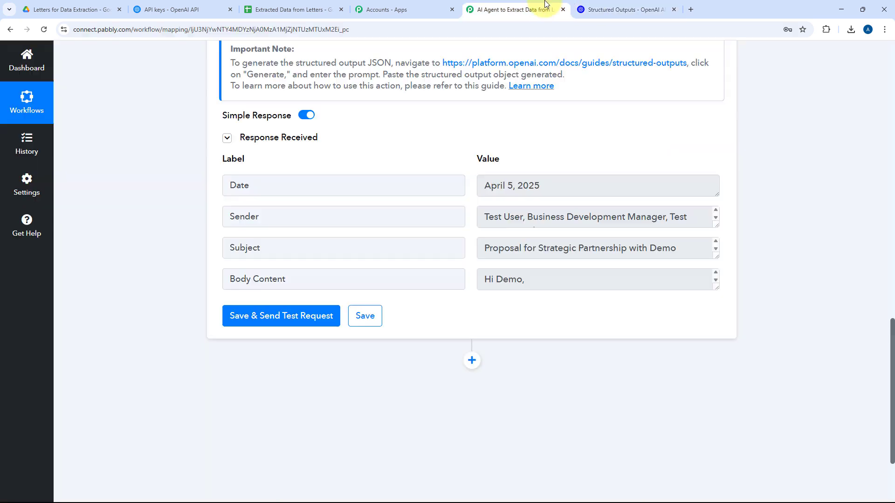
pyautogui.click(61, 8)
pyautogui.click(251, 232)
pyautogui.doubleClick(251, 232)
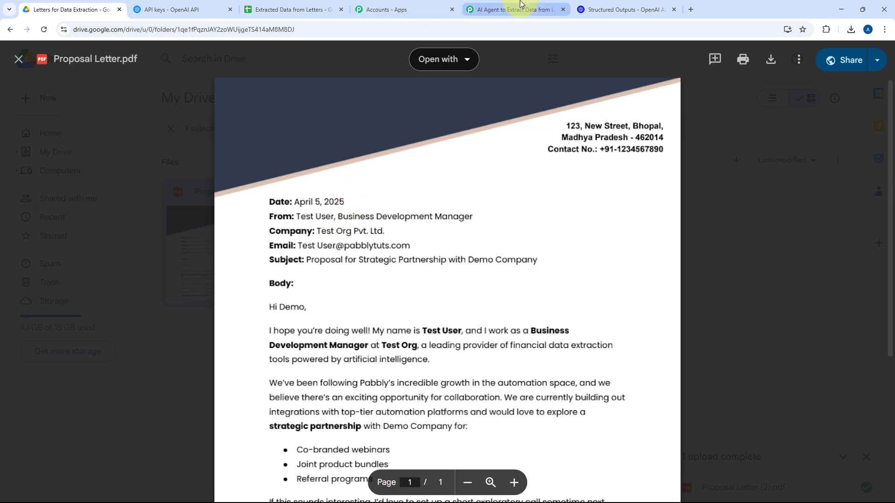
pyautogui.click(512, 9)
# Check the response's Date and enlarged Sender values against the Proposal Letter PDF
pyautogui.click(567, 180)
pyautogui.hotkey('ctrl', 'a')
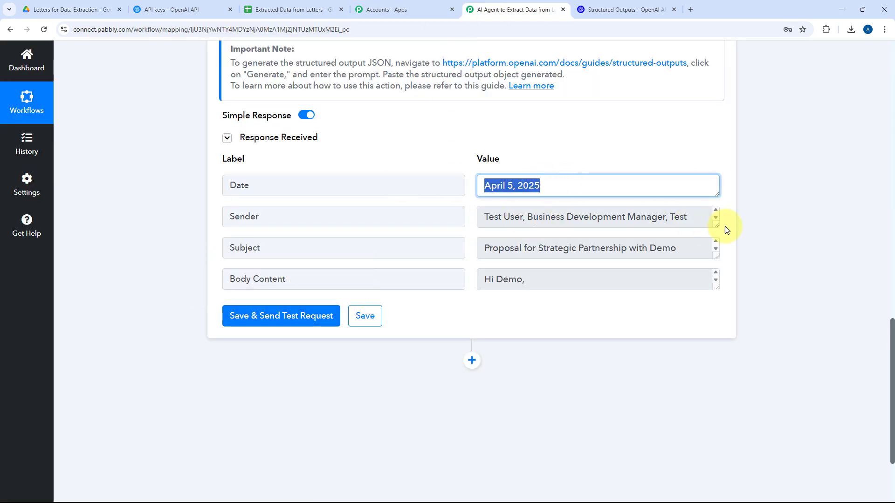
pyautogui.moveTo(718, 229); pyautogui.dragTo(479, 214)
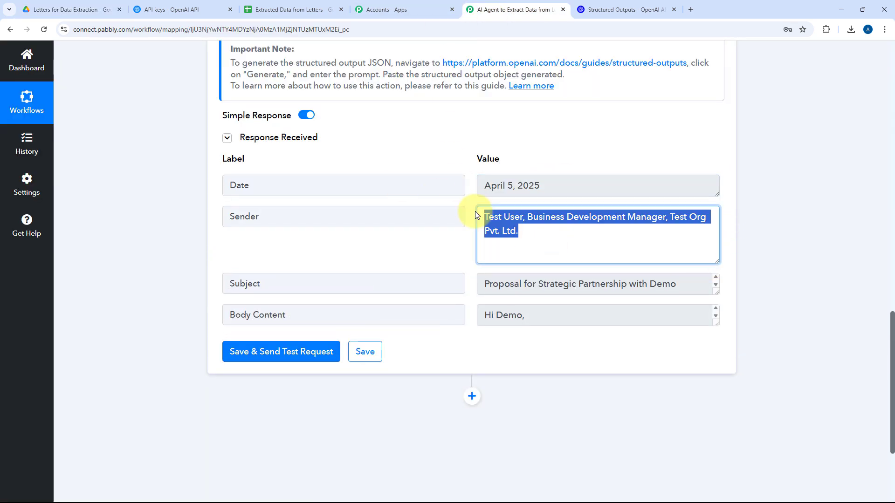
pyautogui.click(49, 8)
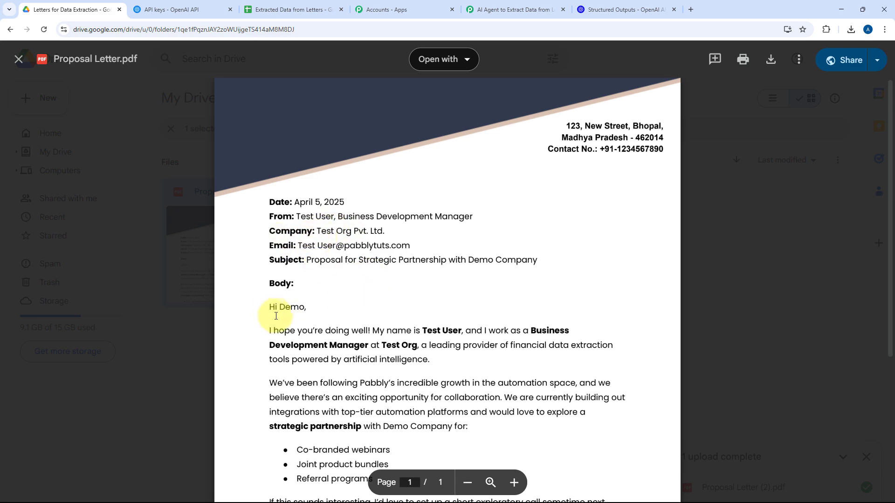
pyautogui.click(476, 10)
# Enlarge the Subject and Body Content values in the OpenAI response to read their full text
pyautogui.click(711, 292)
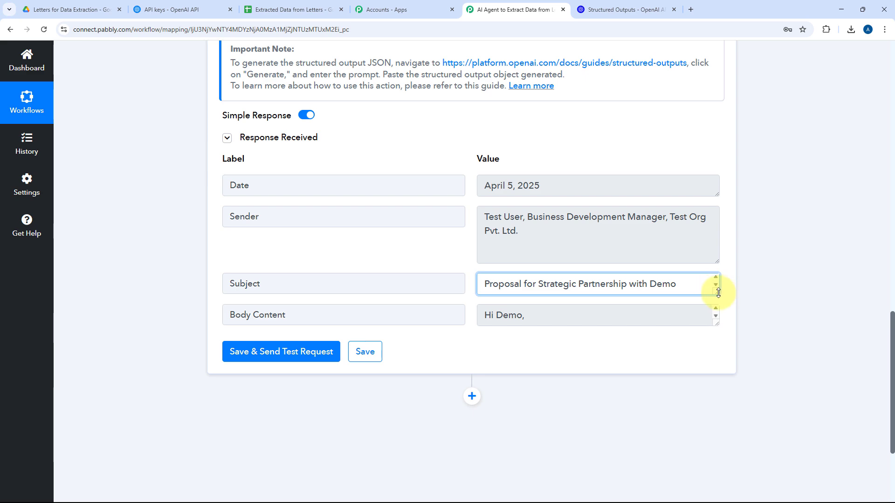
pyautogui.moveTo(719, 292); pyautogui.dragTo(709, 355)
pyautogui.scroll(-3, 653, 314)
pyautogui.moveTo(713, 224); pyautogui.dragTo(711, 386)
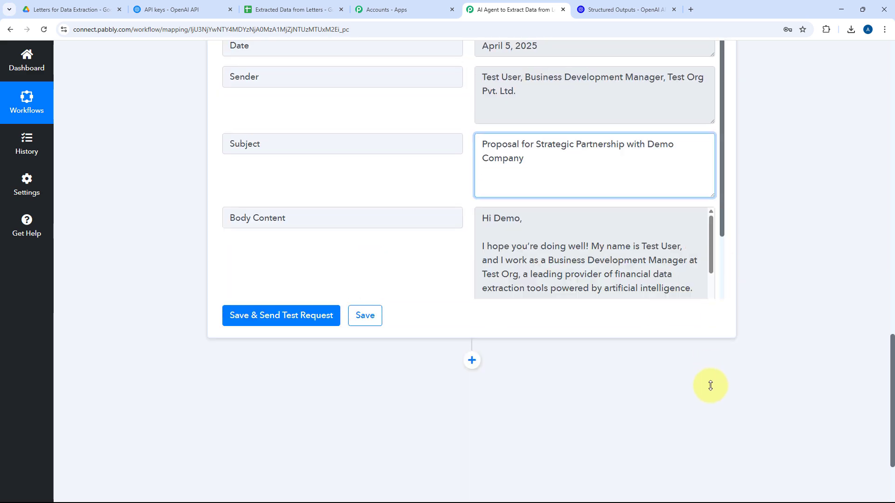
# Review the OpenAI response values, select the first empty Date cell in the Extracted Data from Letters spreadsheet, and return to the workflow
pyautogui.scroll(2, 440, 265)
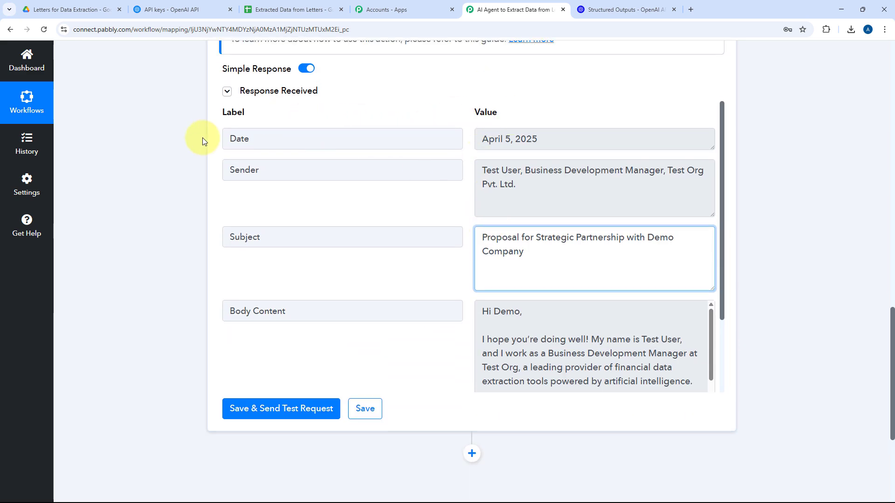
pyautogui.scroll(5, 452, 200)
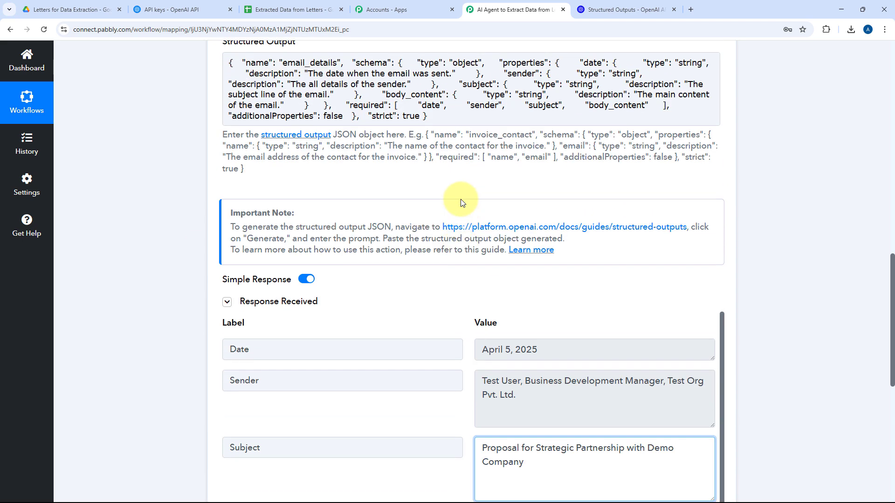
pyautogui.scroll(-4, 406, 227)
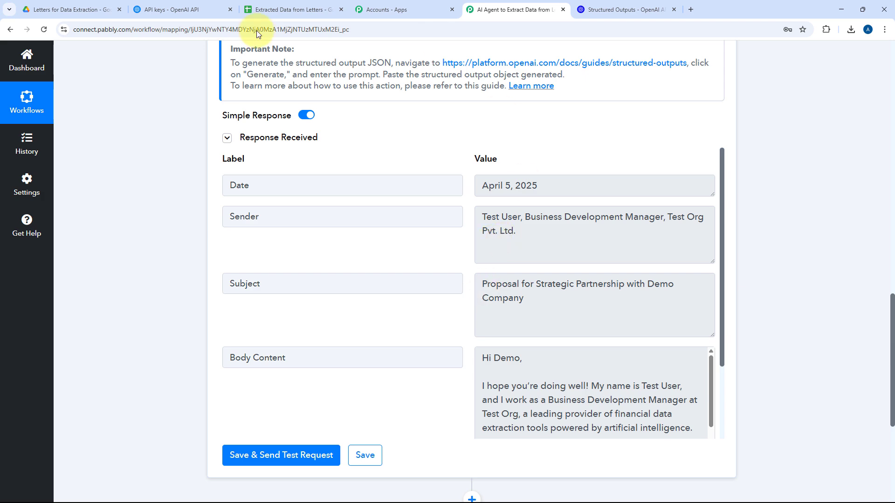
pyautogui.click(306, 7)
pyautogui.click(126, 213)
pyautogui.click(522, 5)
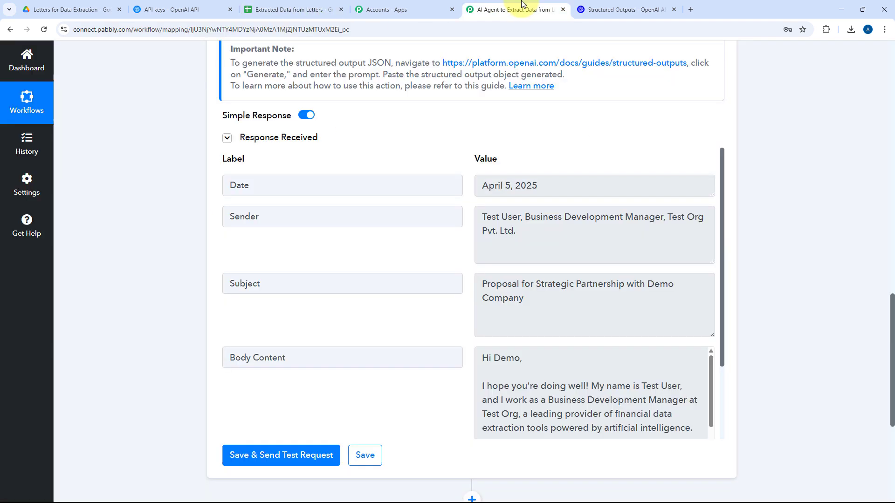
# Add a Google Sheets action after the OpenAI step with Add New Row as its action event
pyautogui.scroll(-6, 456, 186)
pyautogui.click(471, 237)
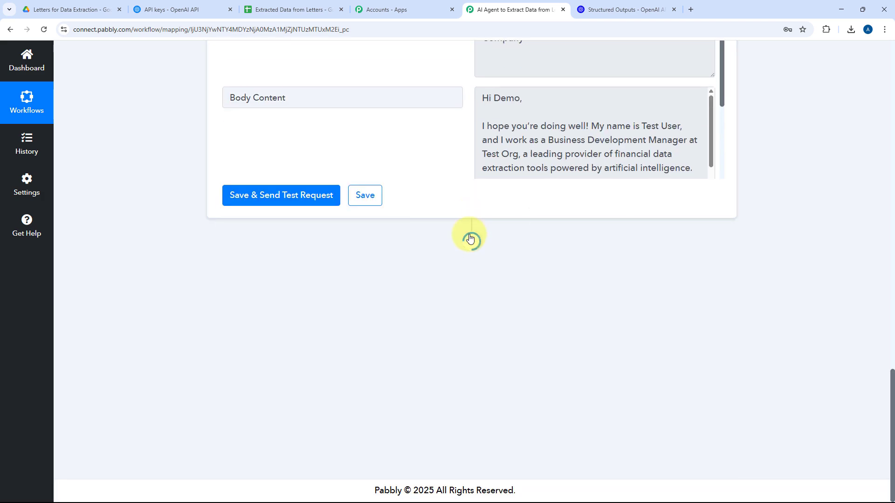
pyautogui.scroll(2, 457, 172)
pyautogui.click(274, 249)
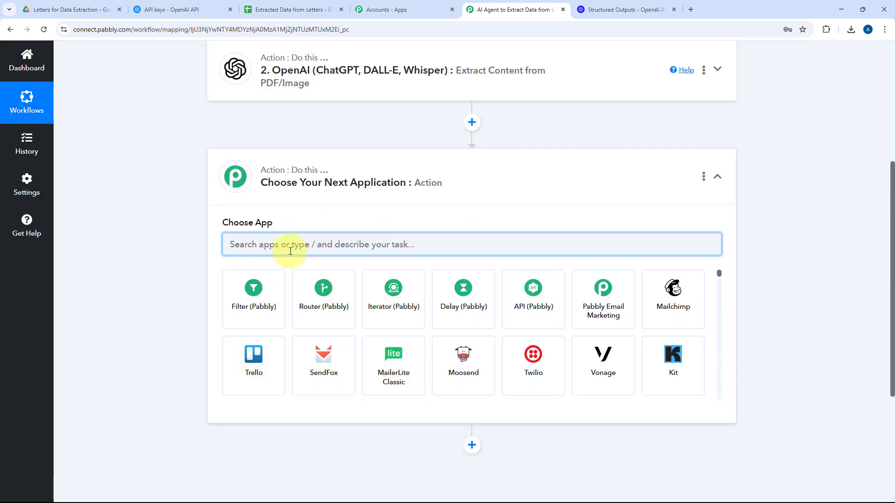
pyautogui.write('Google Sheets')
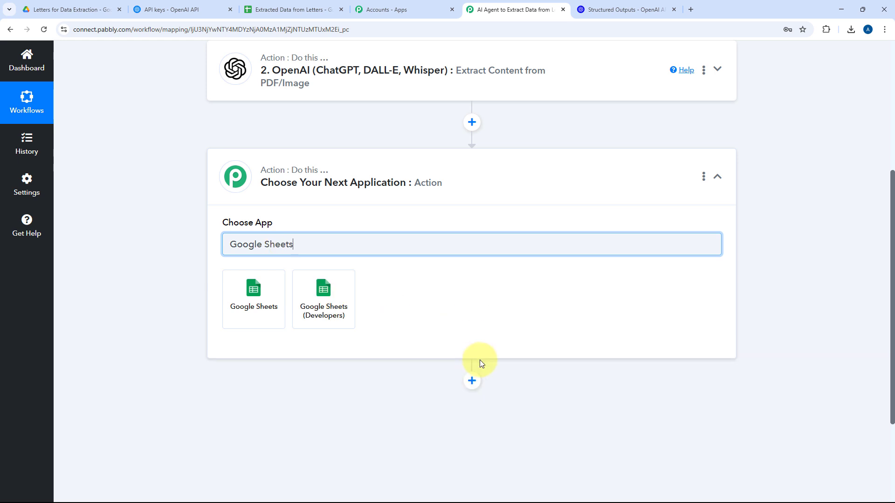
pyautogui.click(250, 302)
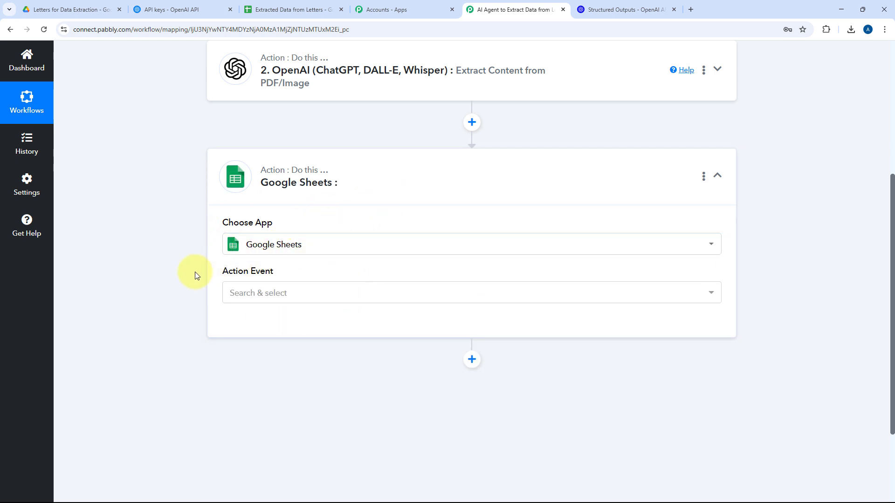
pyautogui.scroll(-2, 261, 242)
pyautogui.click(328, 204)
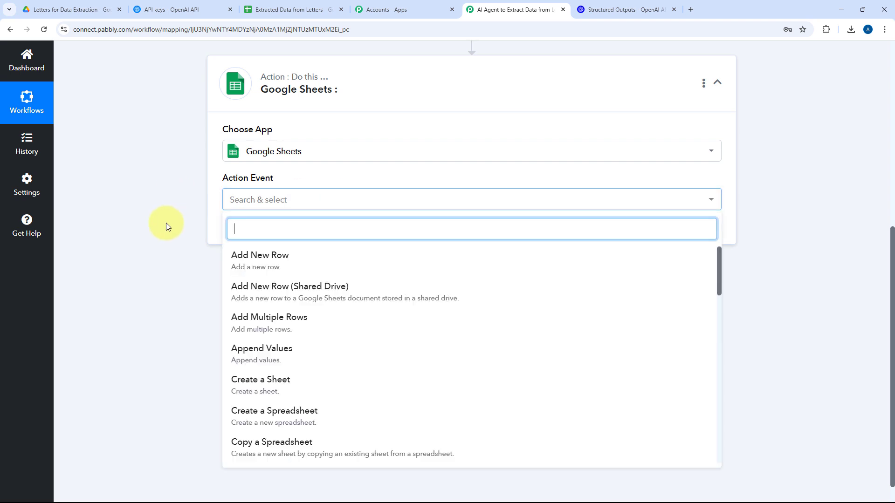
pyautogui.click(313, 255)
# Connect the action to a Google Sheets account through a new connection, signing in with Google and granting access
pyautogui.click(256, 235)
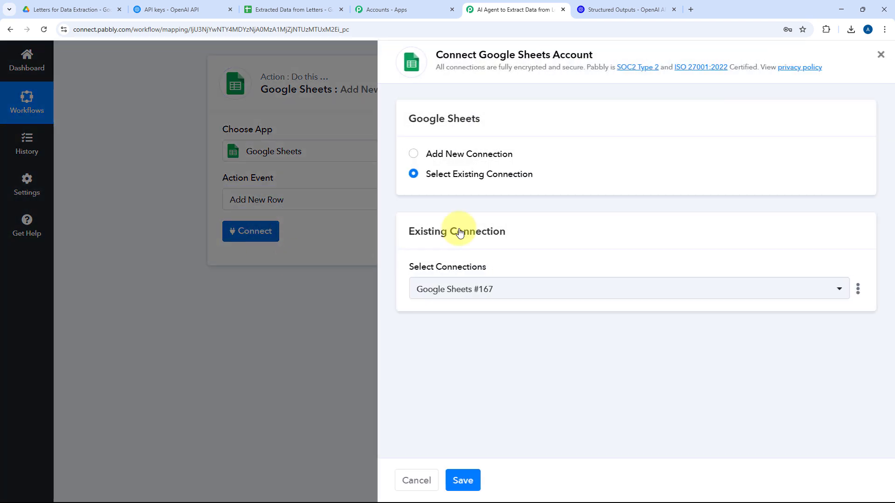
pyautogui.click(414, 153)
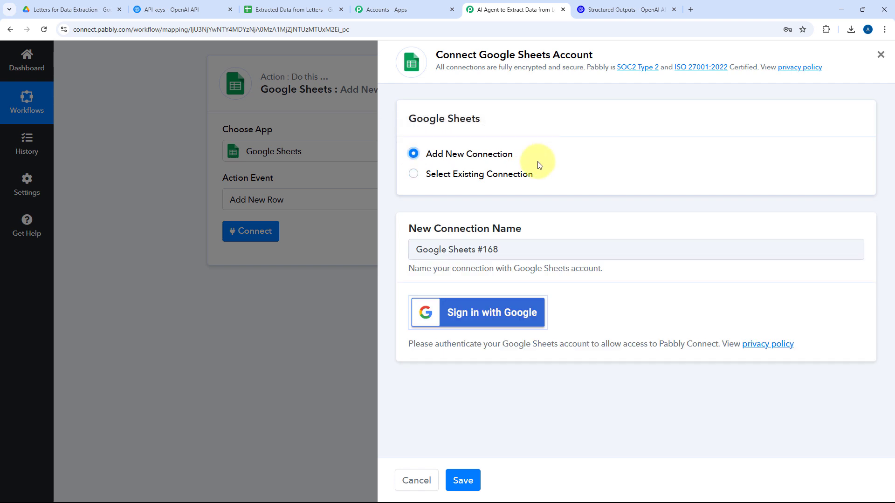
pyautogui.click(479, 322)
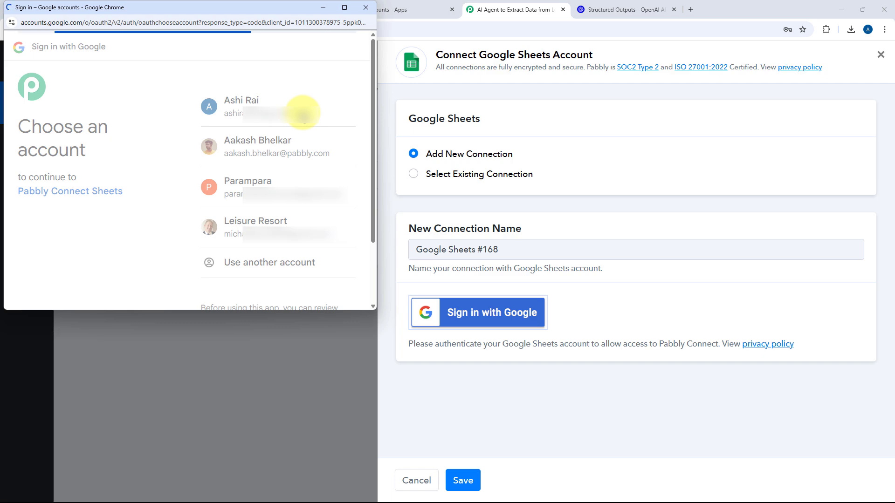
pyautogui.scroll(-3, 349, 289)
pyautogui.click(319, 247)
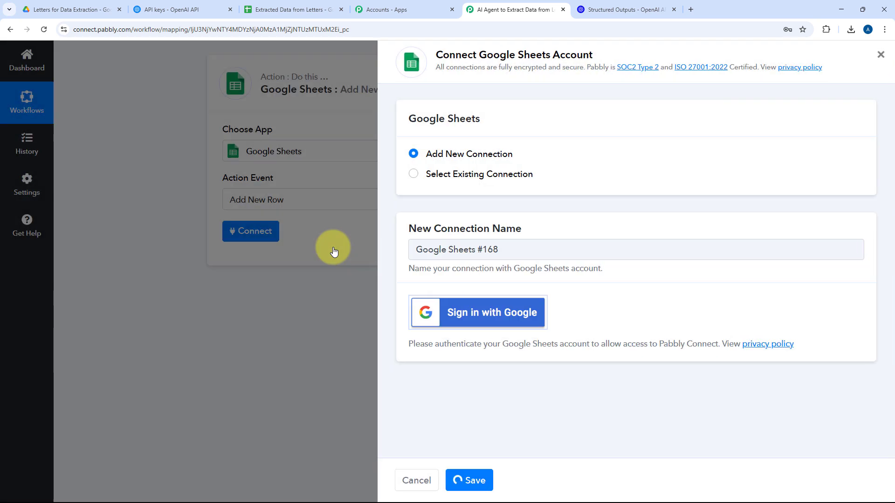
# Look through the available spreadsheets, check the target file's name in Google Sheets, and select Extracted Data from Letters for the new row
pyautogui.scroll(-3, 334, 233)
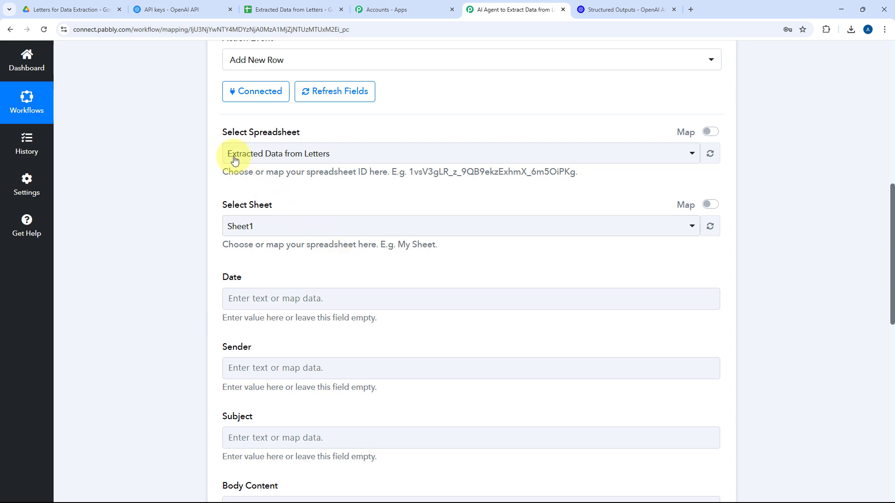
pyautogui.click(358, 153)
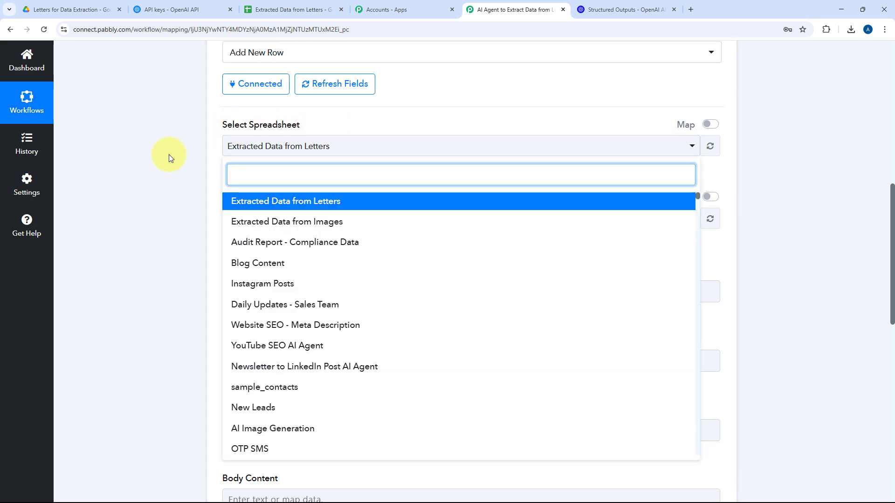
pyautogui.scroll(-2, 172, 156)
pyautogui.scroll(-1, 435, 149)
pyautogui.scroll(-5, 435, 148)
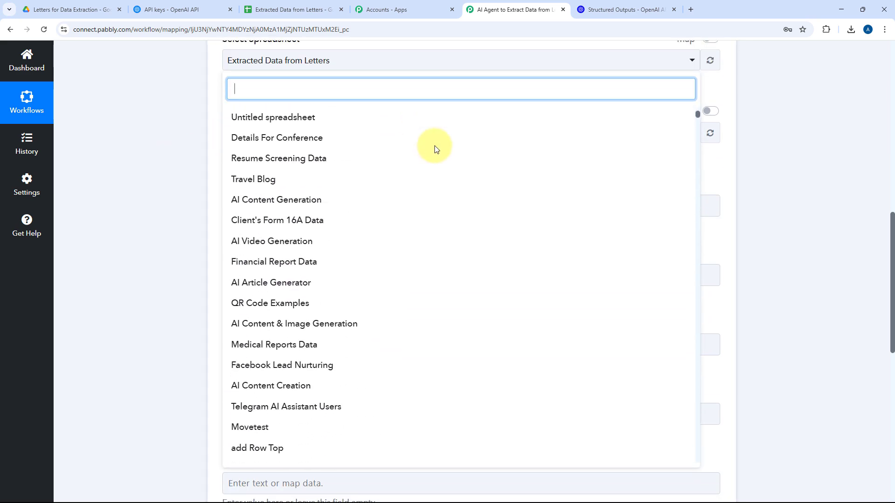
pyautogui.scroll(5, 435, 149)
pyautogui.scroll(2, 434, 149)
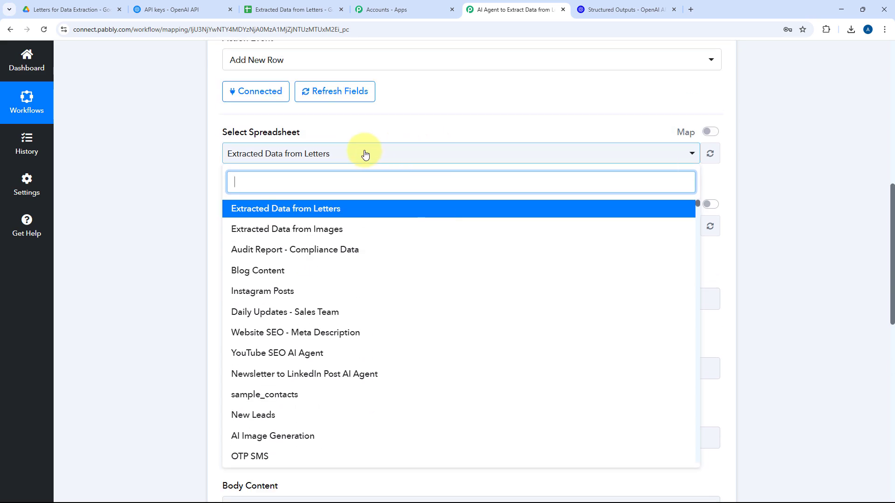
pyautogui.scroll(-2, 415, 281)
pyautogui.click(293, 9)
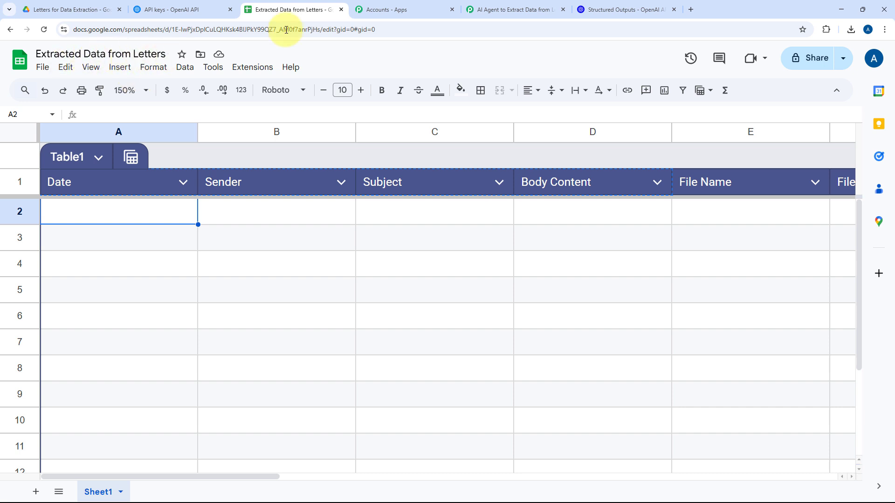
pyautogui.click(486, 8)
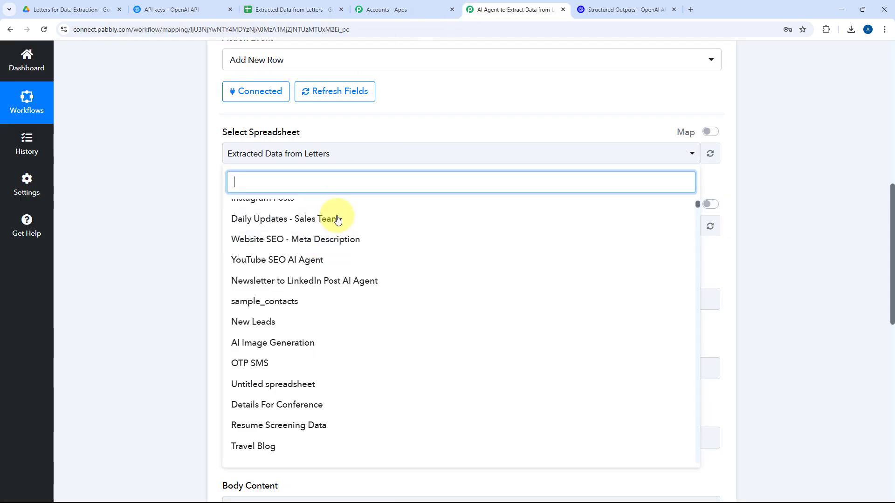
pyautogui.scroll(2, 334, 216)
pyautogui.click(301, 216)
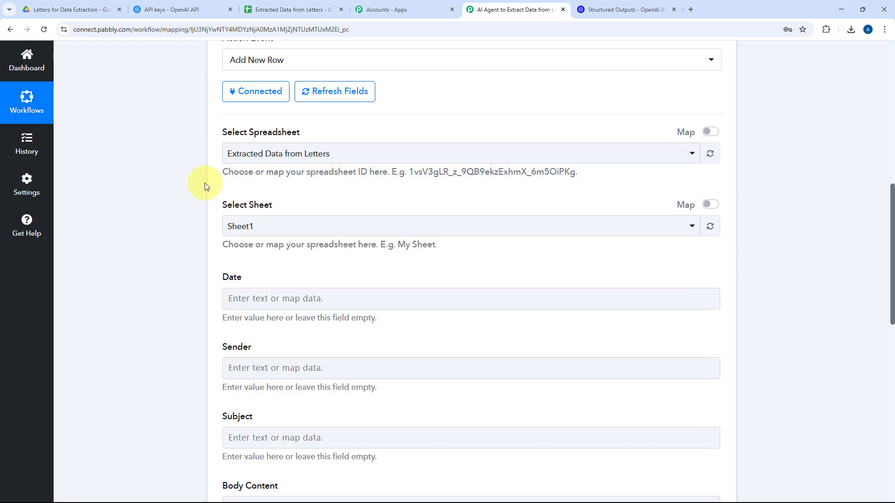
# Check the sheet name in the Extracted Data from Letters spreadsheet and select Sheet1 as the action's sheet
pyautogui.scroll(-2, 207, 186)
pyautogui.click(289, 9)
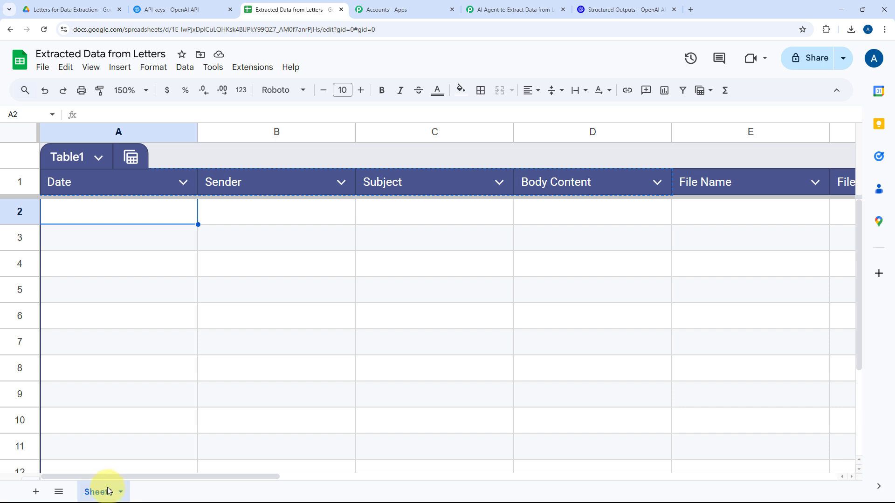
pyautogui.click(498, 7)
pyautogui.click(268, 140)
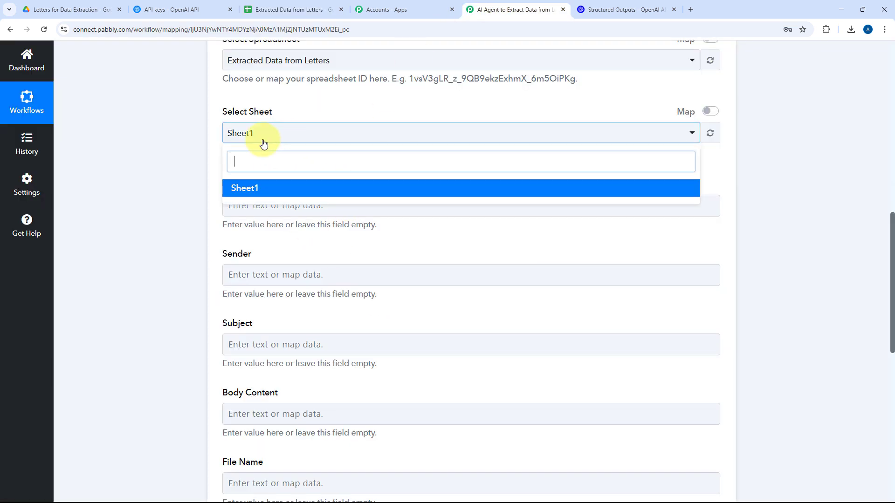
pyautogui.click(250, 189)
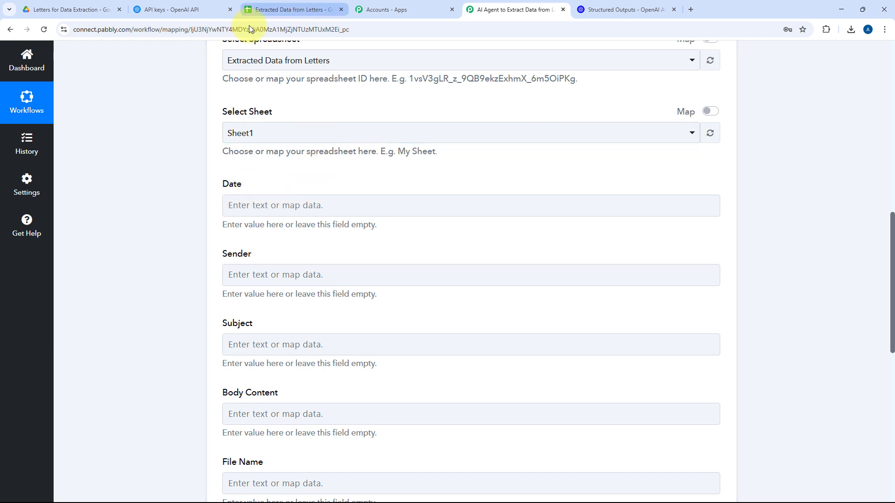
# Compare the column headers in the Extracted Data from Letters spreadsheet with the action's mapping fields
pyautogui.click(254, 10)
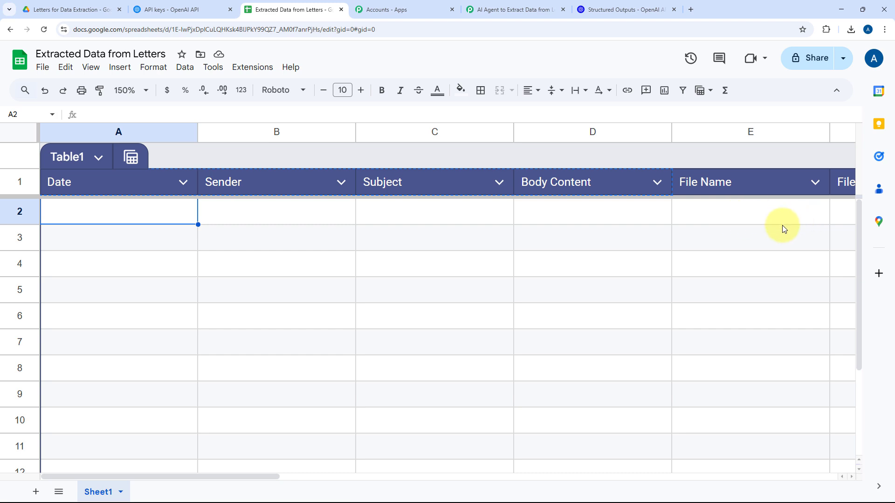
pyautogui.scroll(-3, 704, 228)
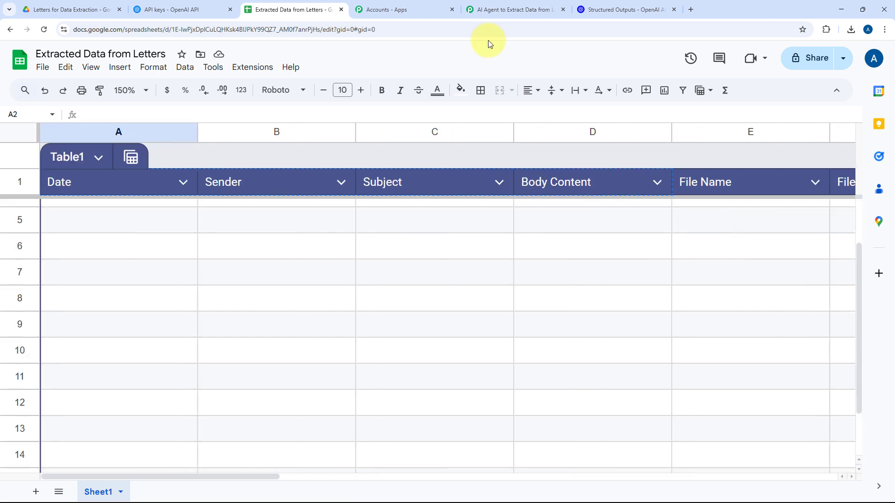
pyautogui.click(473, 12)
pyautogui.scroll(-4, 218, 219)
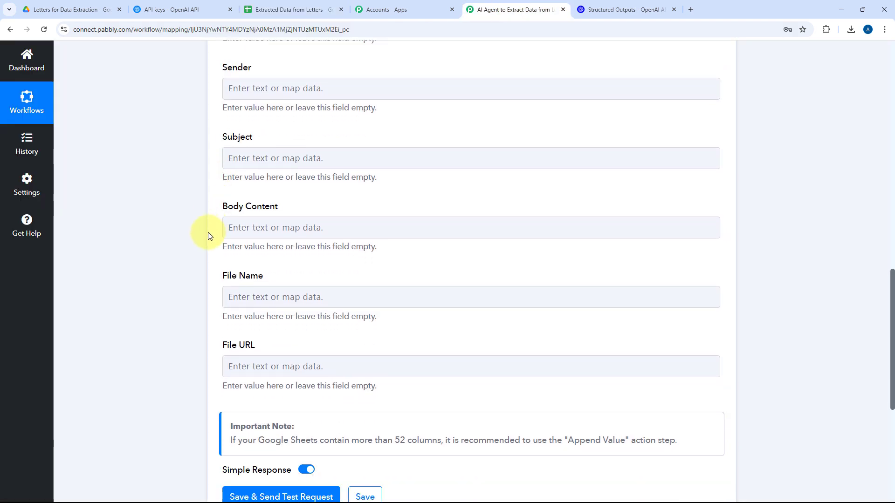
pyautogui.scroll(-1, 208, 235)
pyautogui.scroll(3, 209, 265)
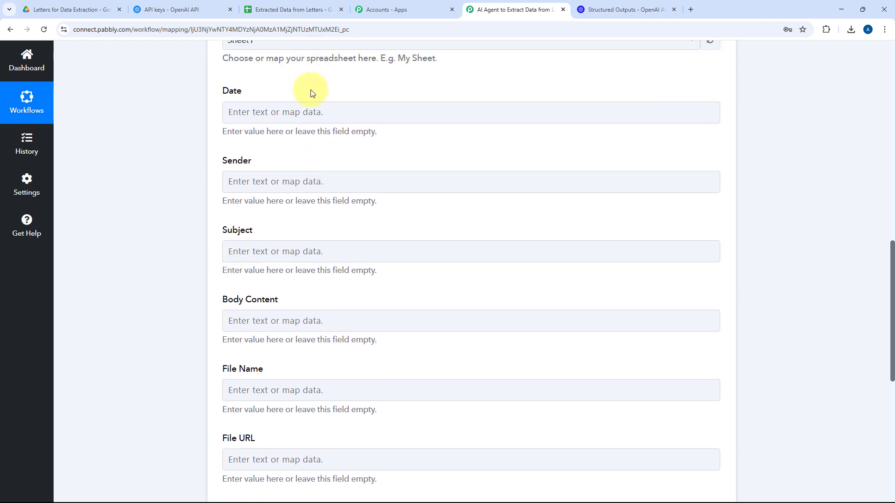
# Map the row's Date field to the Date value from the OpenAI step's response
pyautogui.click(267, 116)
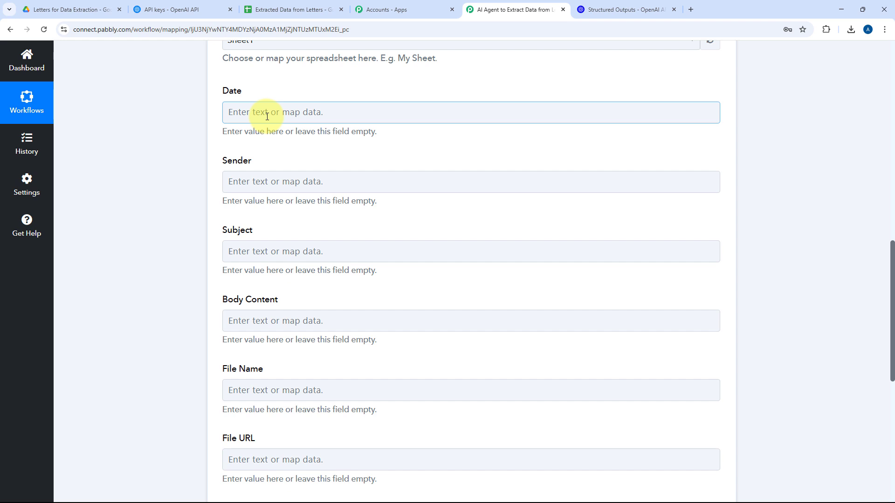
pyautogui.click(267, 116)
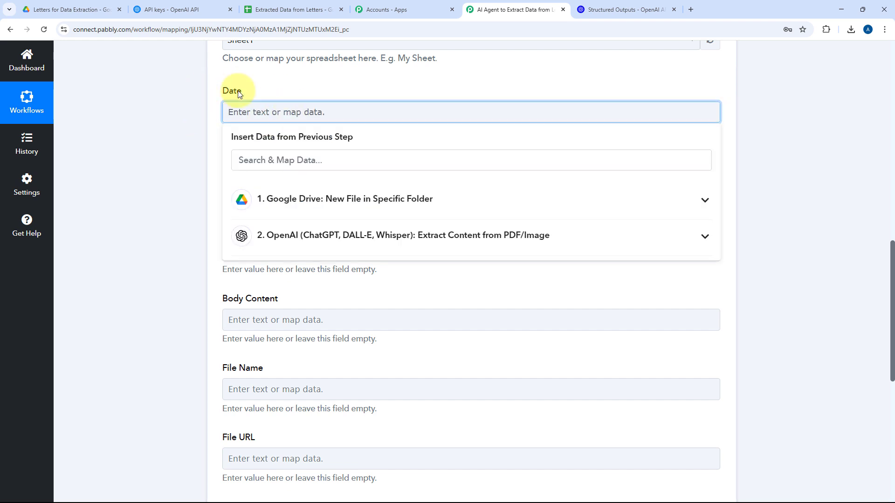
pyautogui.click(310, 236)
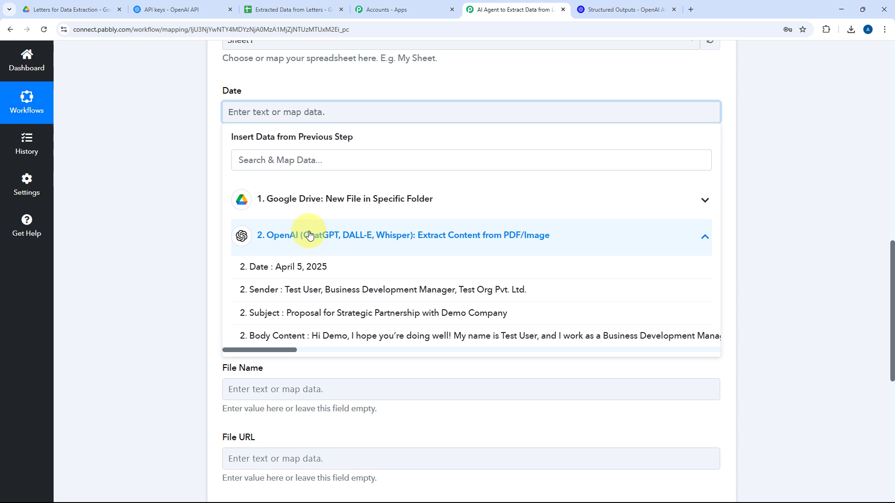
pyautogui.click(291, 270)
pyautogui.click(202, 136)
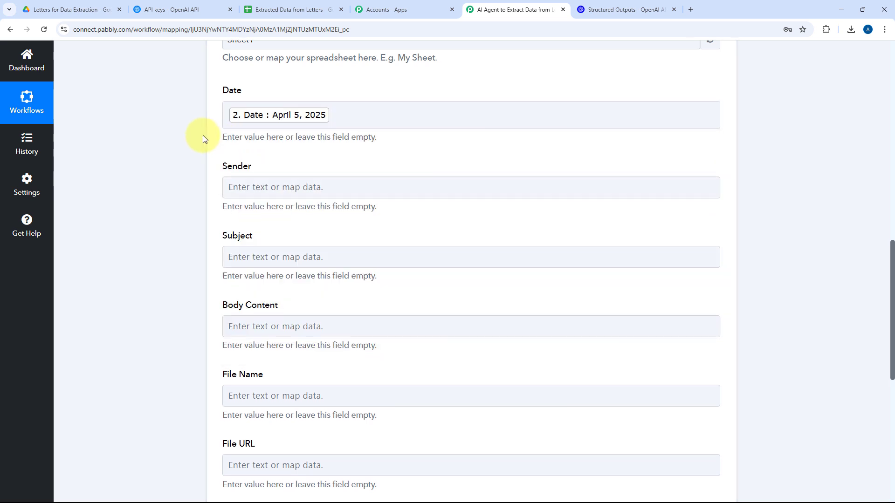
# Map the row's Sender field to the Sender value from the OpenAI step's response
pyautogui.scroll(-1, 203, 139)
pyautogui.click(266, 141)
pyautogui.click(289, 264)
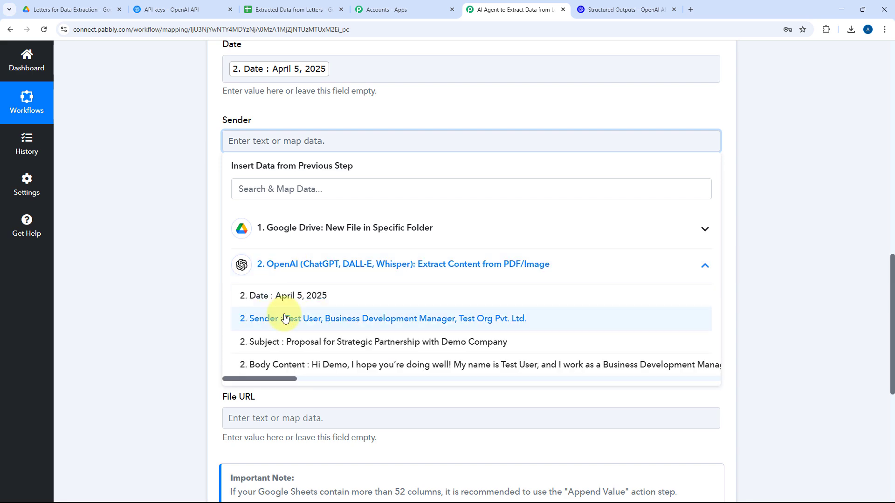
pyautogui.click(285, 318)
pyautogui.click(206, 186)
# Map the row's Subject field to the Subject value from the OpenAI step's response
pyautogui.scroll(-2, 259, 149)
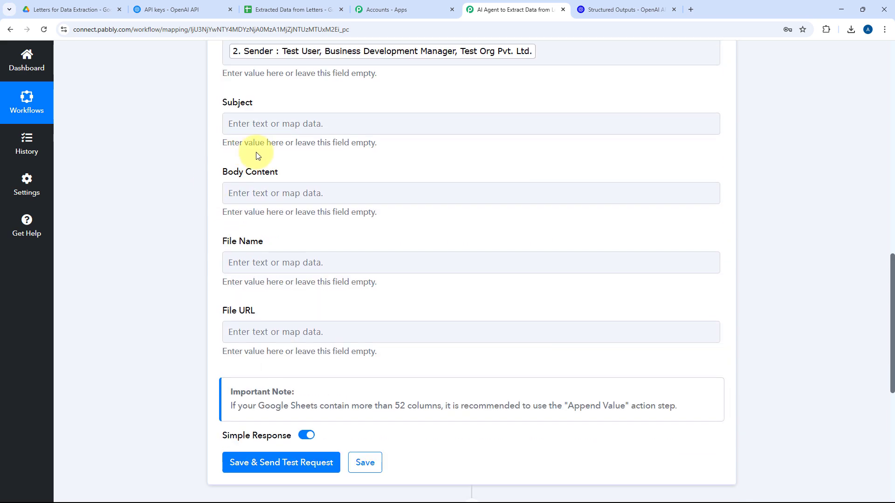
pyautogui.click(271, 123)
pyautogui.click(291, 244)
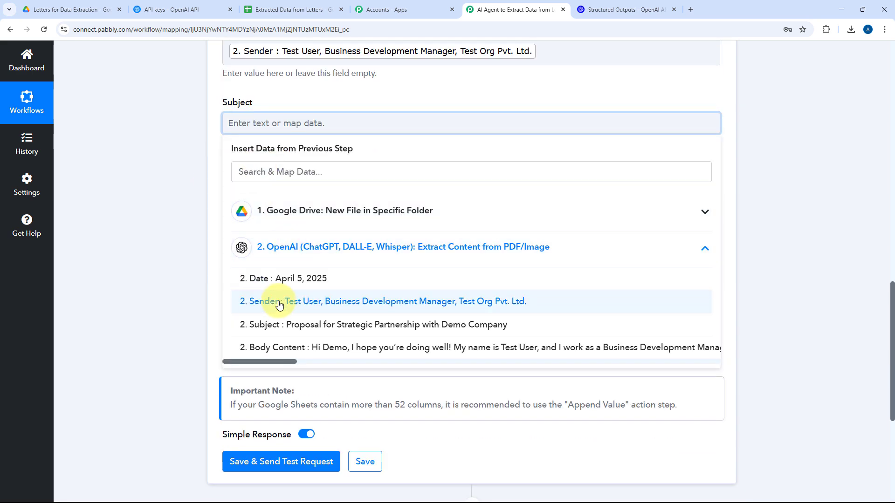
pyautogui.click(280, 324)
pyautogui.click(189, 180)
# Map the row's Body Content field to the Body Content value from the OpenAI step's response
pyautogui.click(236, 200)
pyautogui.scroll(-2, 306, 171)
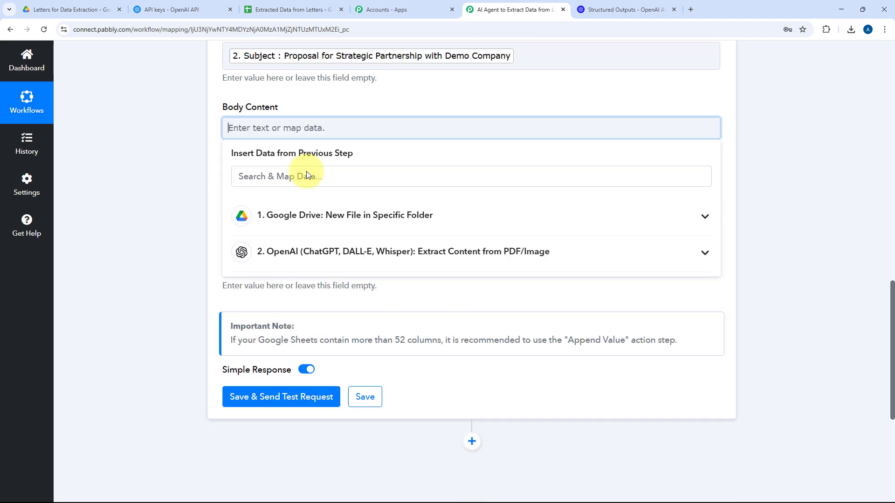
pyautogui.click(301, 231)
pyautogui.click(291, 333)
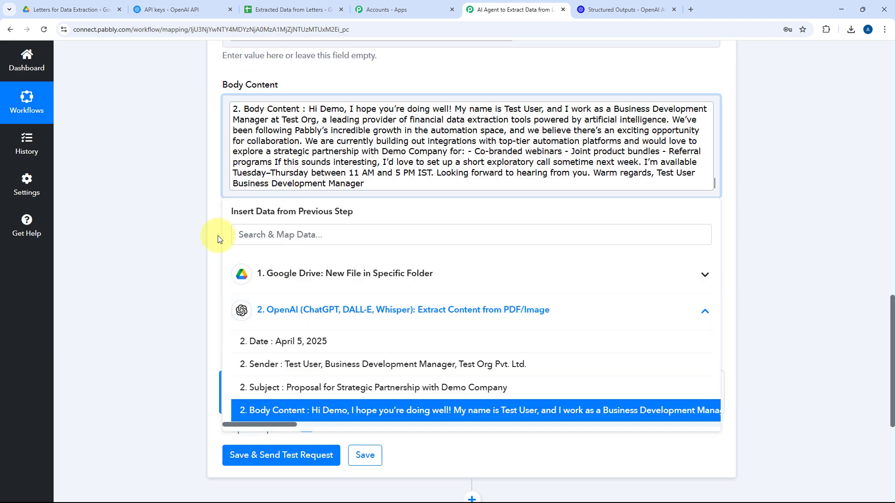
pyautogui.click(220, 155)
pyautogui.scroll(-1, 198, 202)
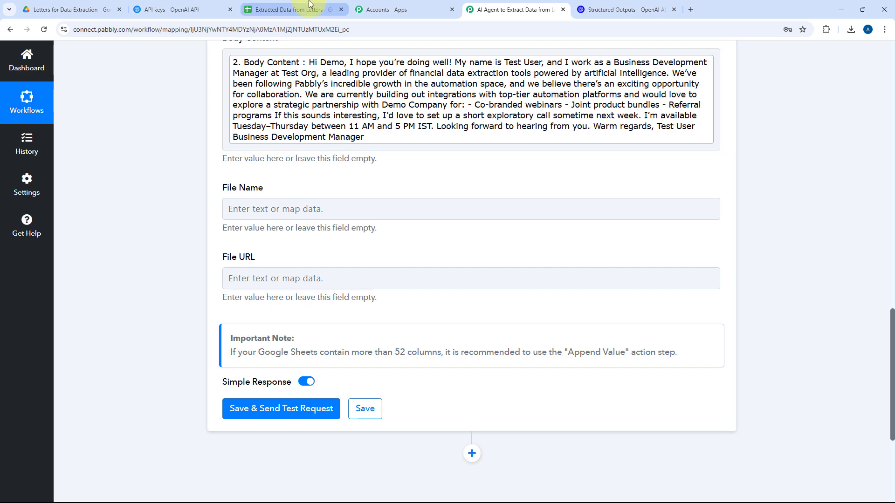
# Check the spreadsheet's remaining column headers and map the row's File Name field to the Name value from the Google Drive step
pyautogui.click(294, 10)
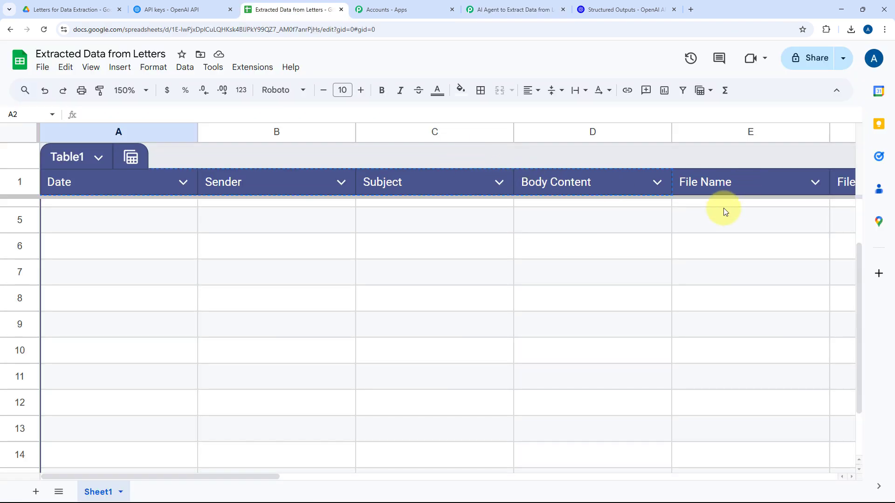
pyautogui.scroll(-2, 723, 211)
pyautogui.click(540, 4)
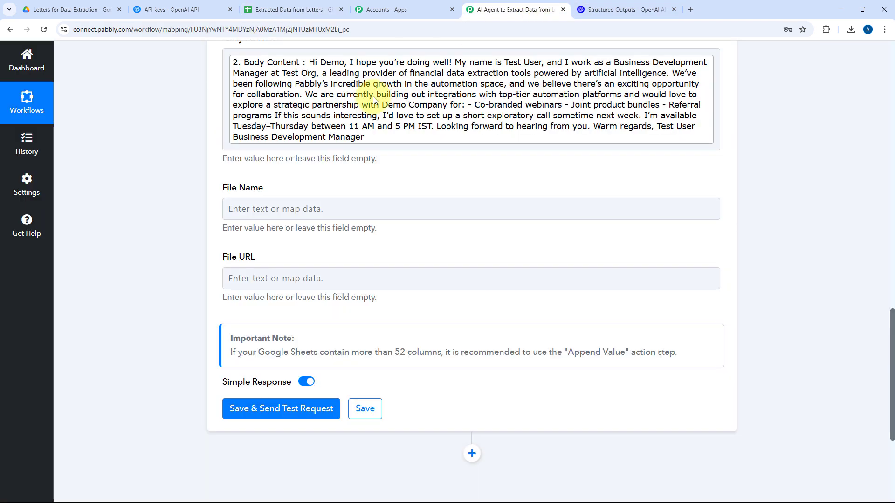
pyautogui.click(256, 206)
pyautogui.scroll(-2, 284, 220)
pyautogui.click(285, 217)
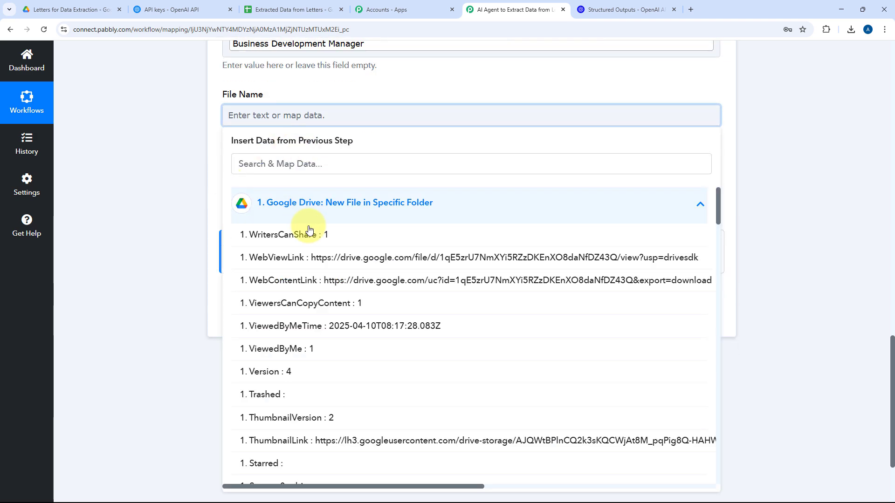
pyautogui.scroll(-10, 349, 252)
pyautogui.scroll(-10, 359, 249)
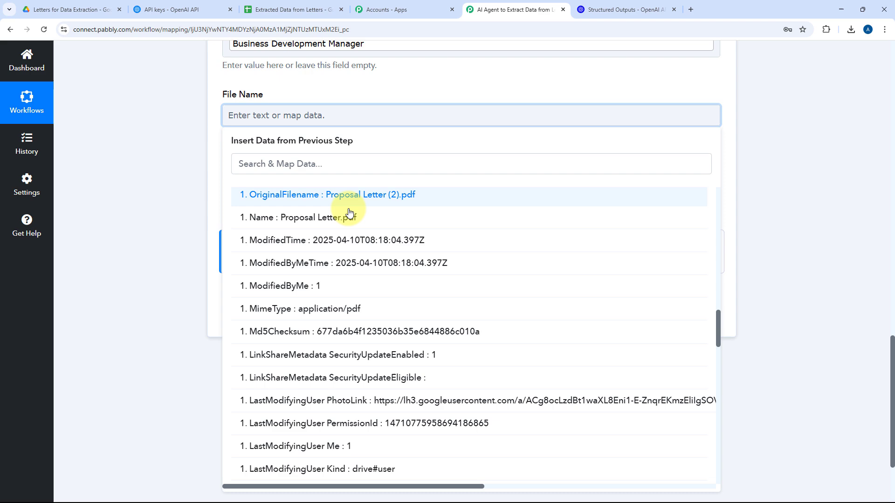
pyautogui.click(319, 214)
pyautogui.scroll(-1, 224, 149)
# Map the row's File URL field to the WebContentLink value from the Google Drive step
pyautogui.click(253, 148)
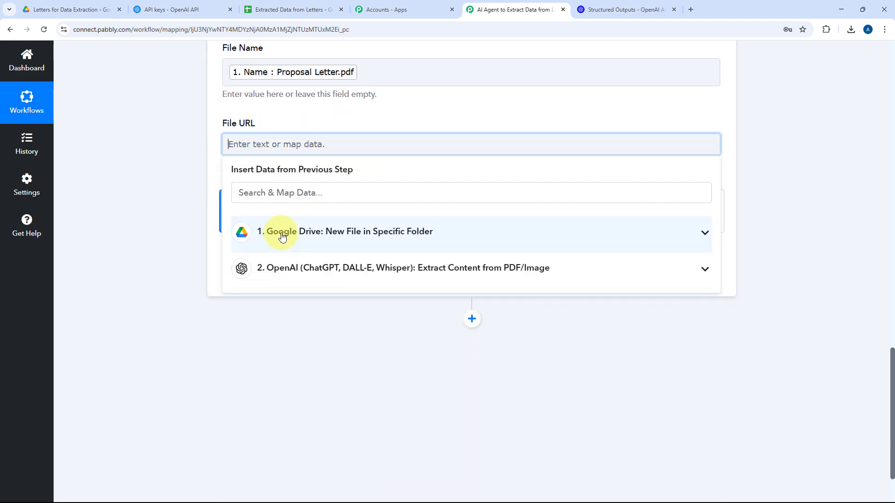
pyautogui.click(314, 233)
pyautogui.click(351, 304)
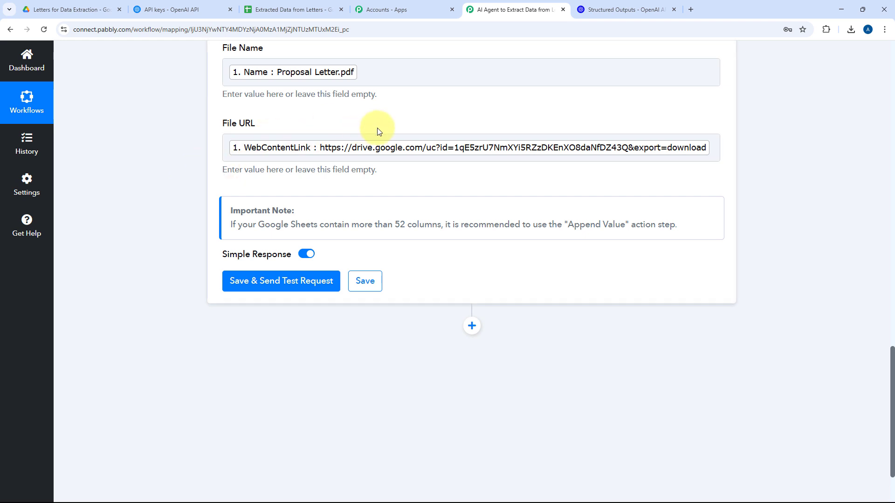
# Save the Google Sheets Add New Row action with a test request and collapse its step in the workflow
pyautogui.scroll(-3, 260, 140)
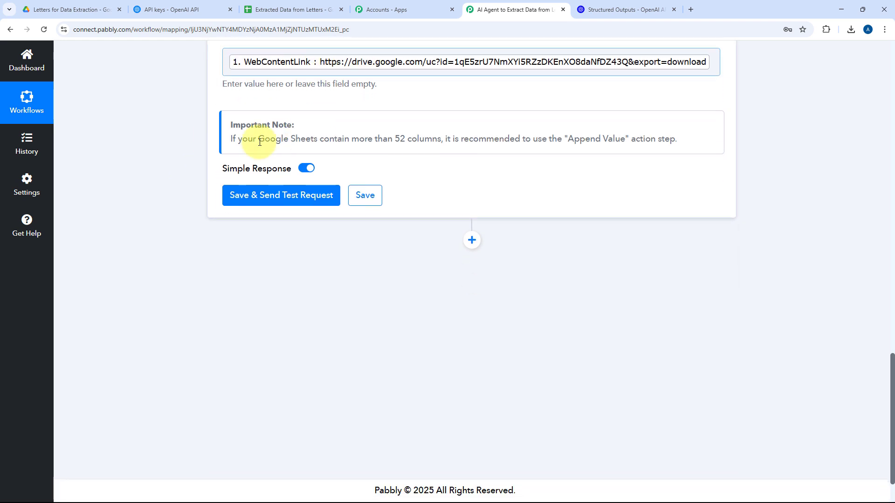
pyautogui.click(271, 198)
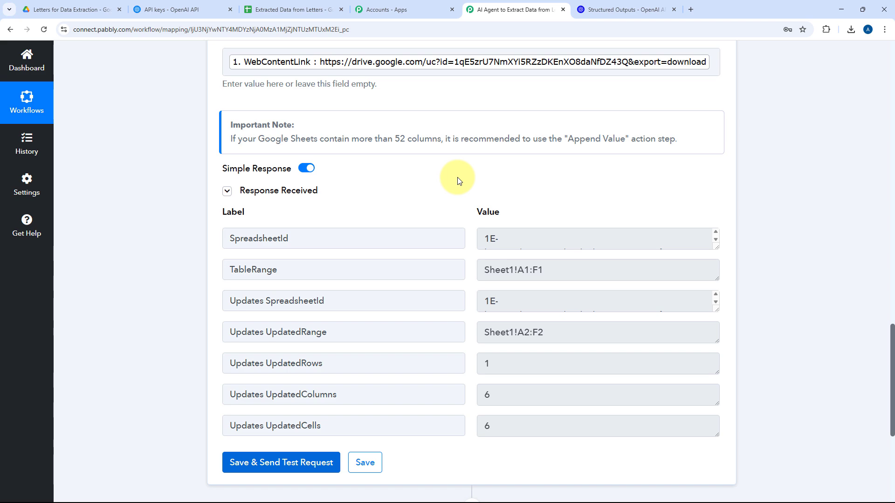
pyautogui.scroll(13, 458, 181)
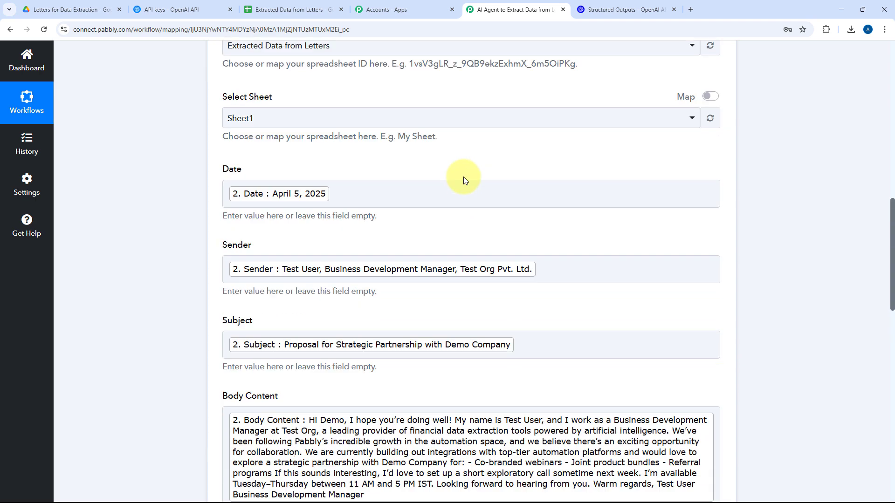
pyautogui.scroll(5, 425, 176)
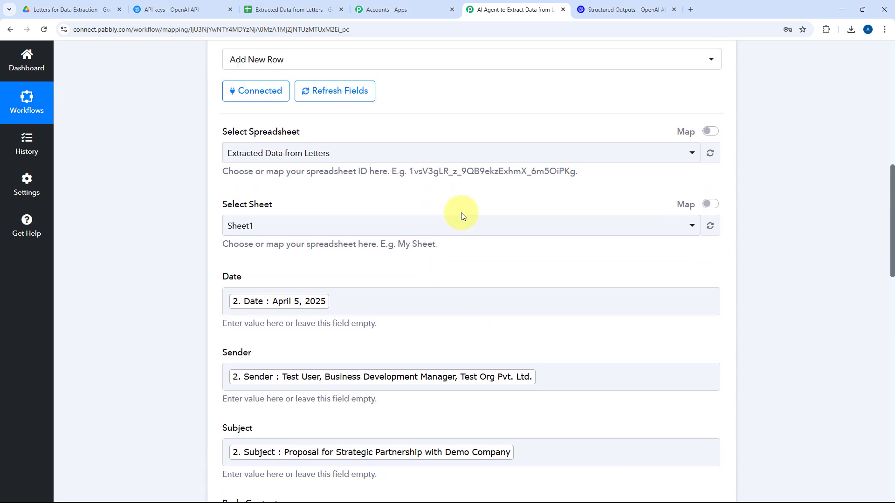
pyautogui.click(458, 93)
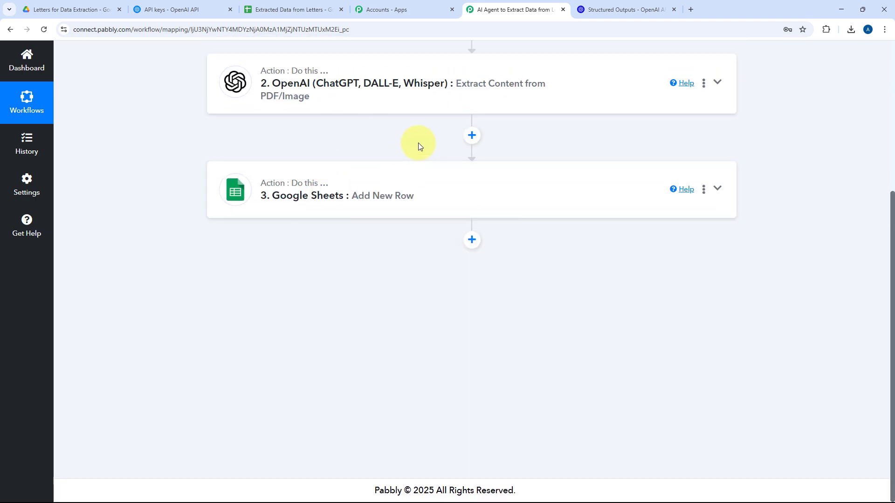
pyautogui.scroll(5, 420, 147)
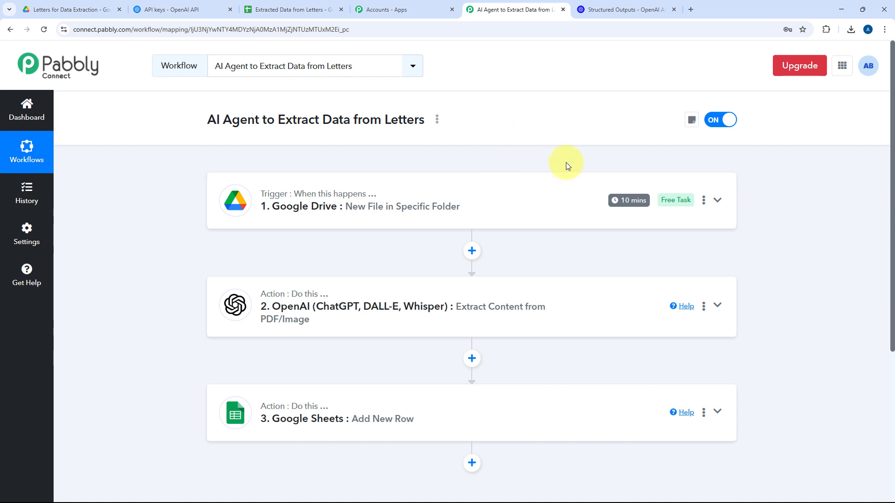
# Inspect the date, sender, subject, body content, file name and file URL in row 2 of the Extracted Data from Letters spreadsheet
pyautogui.click(309, 5)
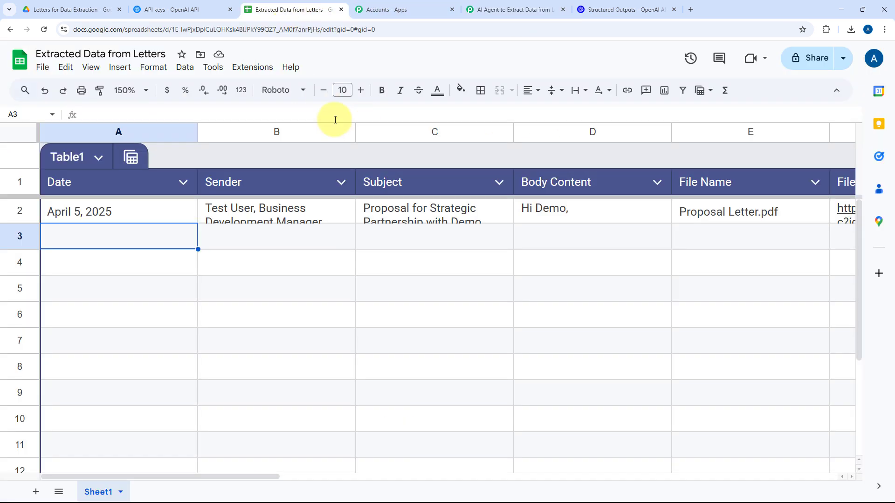
pyautogui.click(156, 216)
pyautogui.doubleClick(156, 215)
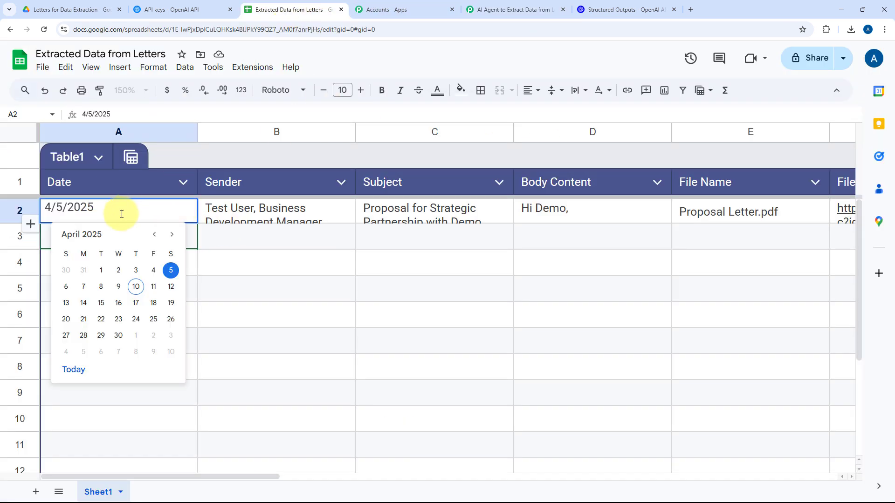
pyautogui.click(265, 233)
pyautogui.click(137, 233)
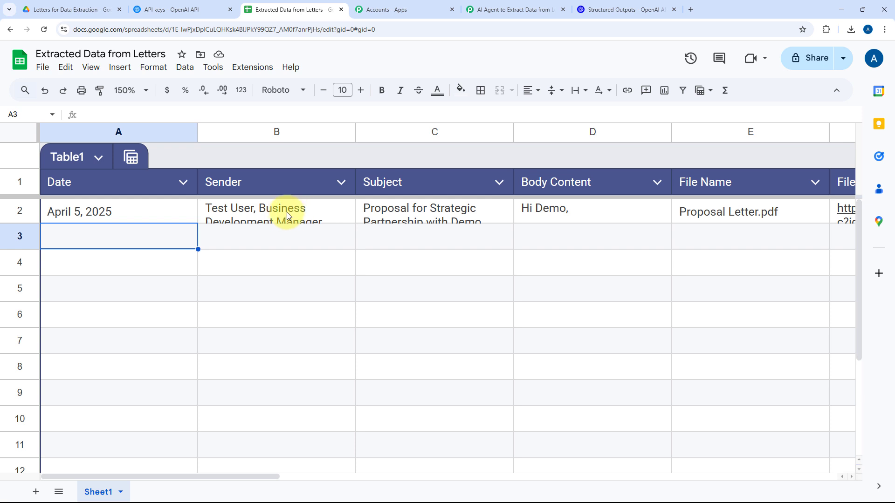
pyautogui.doubleClick(417, 213)
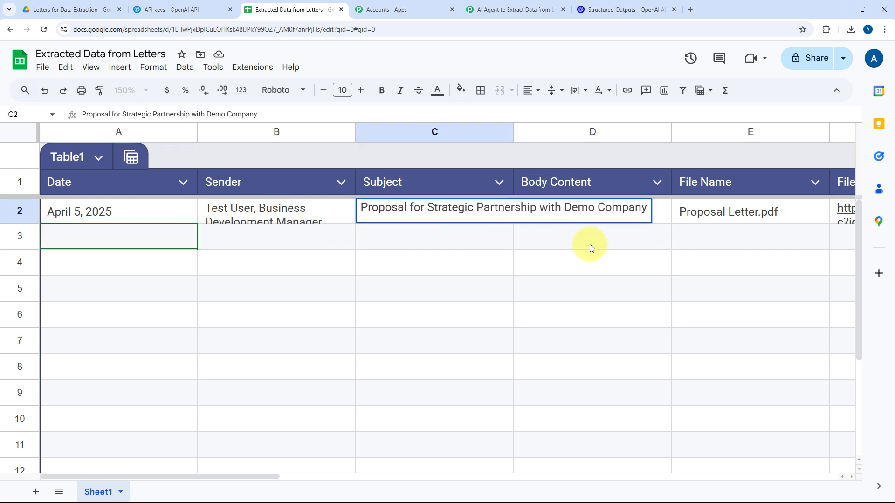
pyautogui.doubleClick(608, 214)
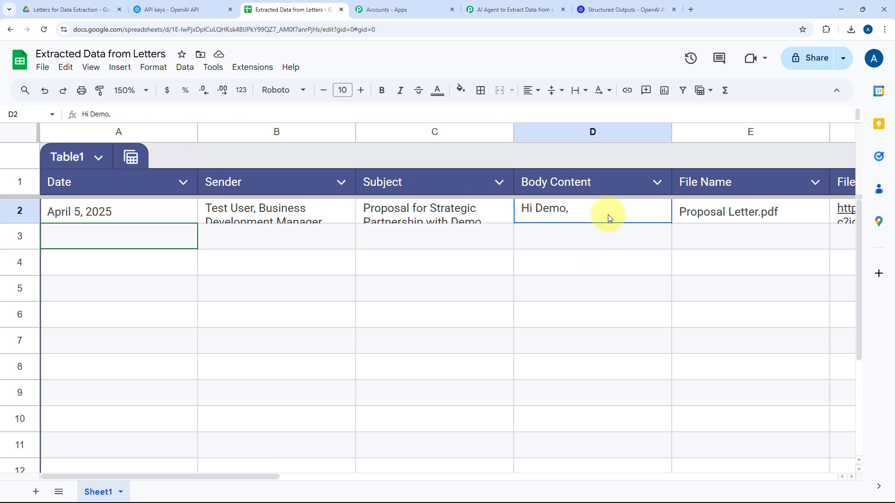
pyautogui.click(486, 240)
pyautogui.click(726, 217)
pyautogui.hscroll(4, 737, 215)
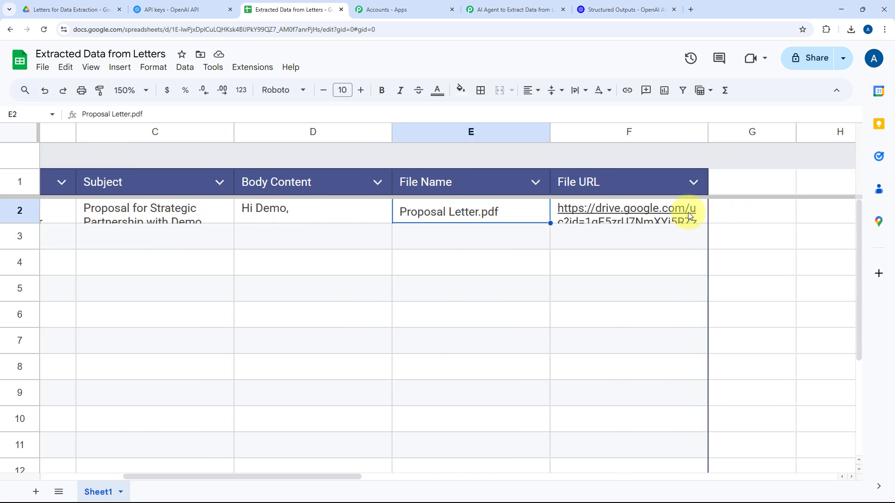
pyautogui.click(689, 209)
# Widen the File URL column and set the text wrapping of the whole sheet to Clip
pyautogui.moveTo(708, 133); pyautogui.dragTo(849, 133)
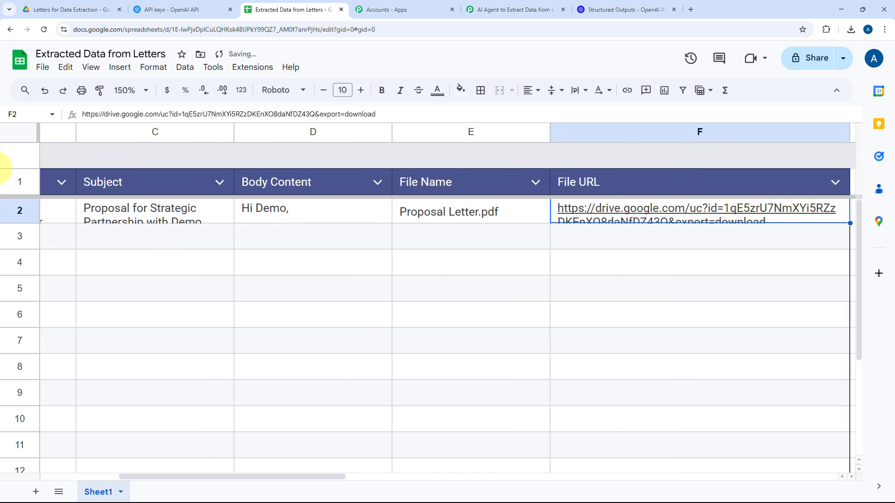
pyautogui.click(20, 132)
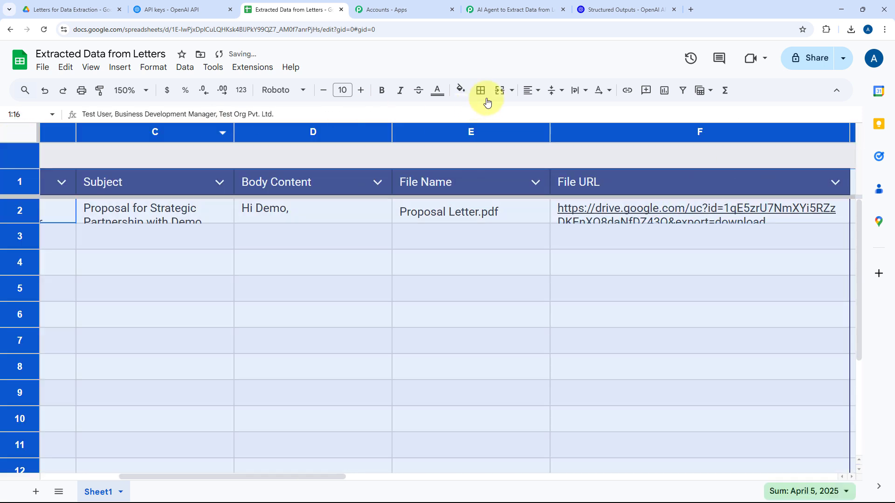
pyautogui.click(576, 90)
pyautogui.click(613, 115)
pyautogui.click(474, 233)
pyautogui.hscroll(-4, 429, 242)
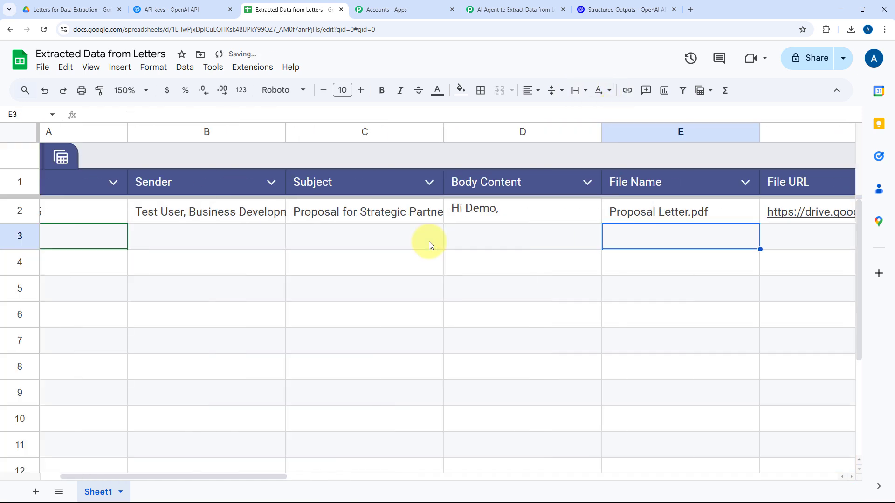
# Close the Proposal Letter.pdf preview in Google Drive, and review the spreadsheet row and the Pabbly Connect workflow
pyautogui.click(508, 10)
pyautogui.click(70, 9)
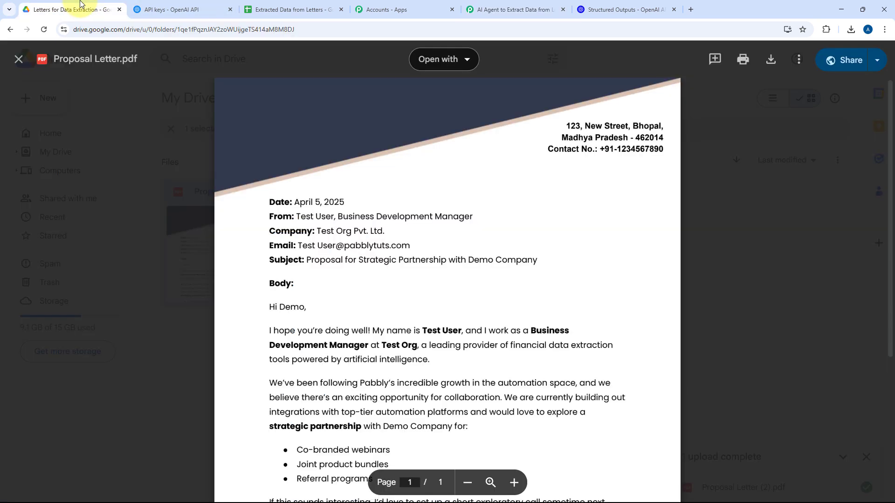
pyautogui.click(774, 174)
pyautogui.click(544, 220)
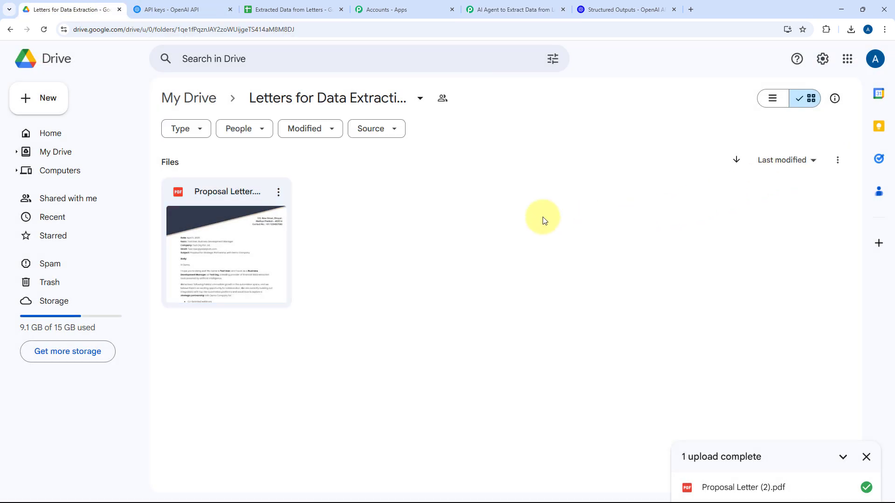
pyautogui.click(308, 8)
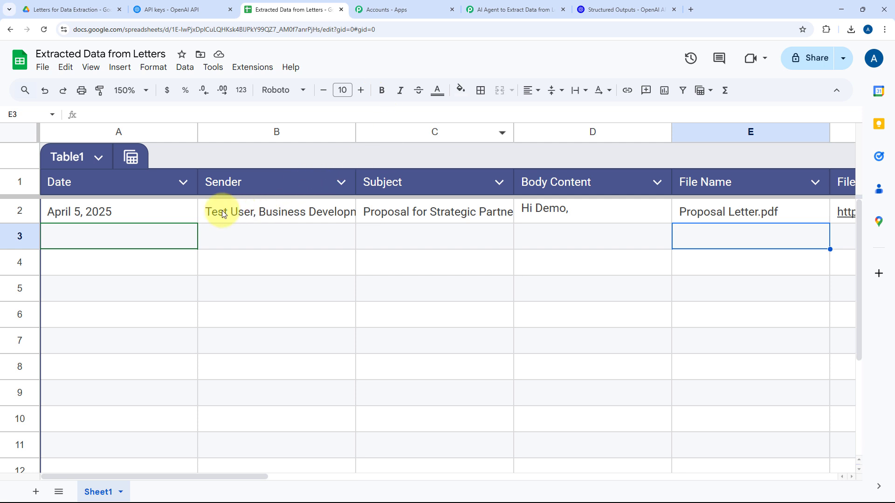
pyautogui.click(515, 9)
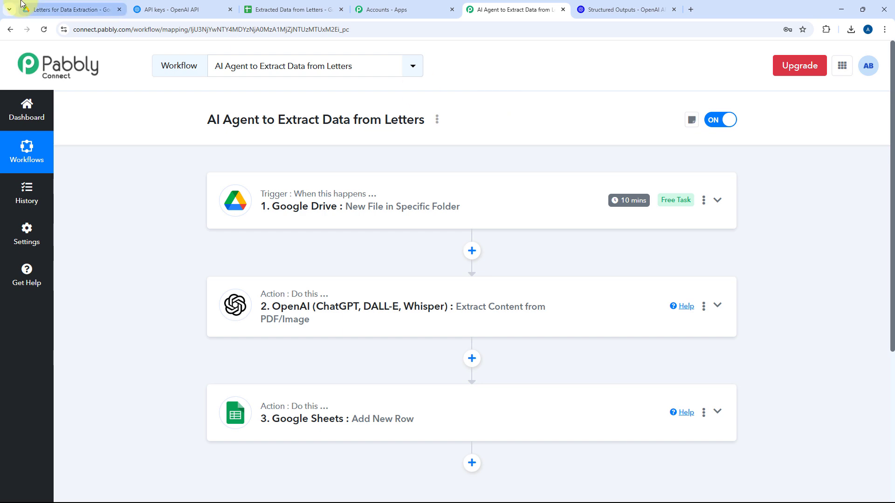
# Upload the Payment Reminder Letter PDF from Downloads to the Letters for Data Extraction folder in Google Drive
pyautogui.click(40, 8)
pyautogui.click(36, 96)
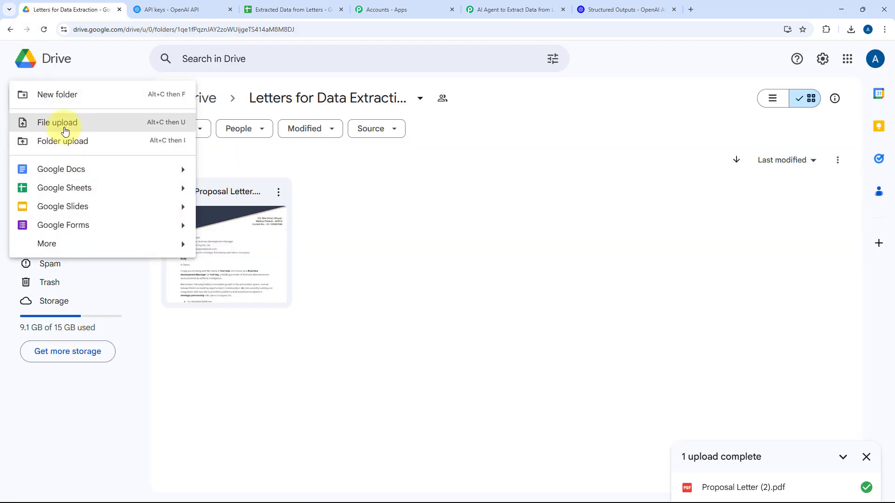
pyautogui.click(61, 124)
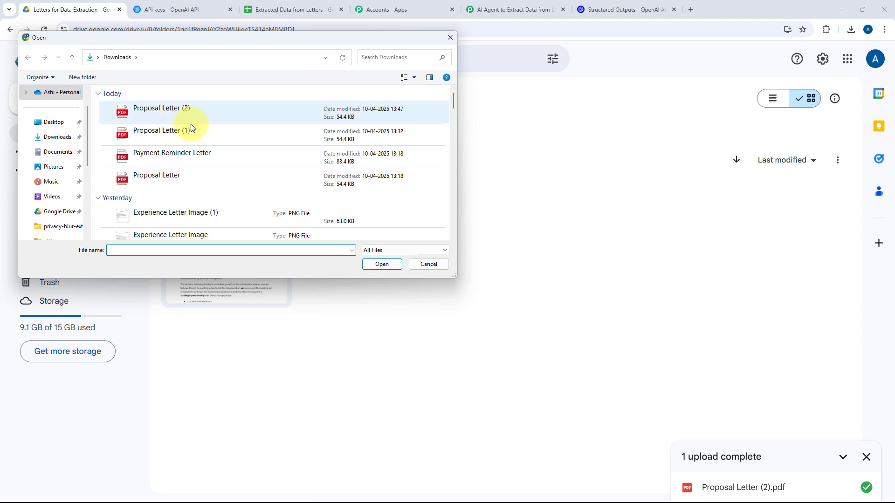
pyautogui.click(192, 155)
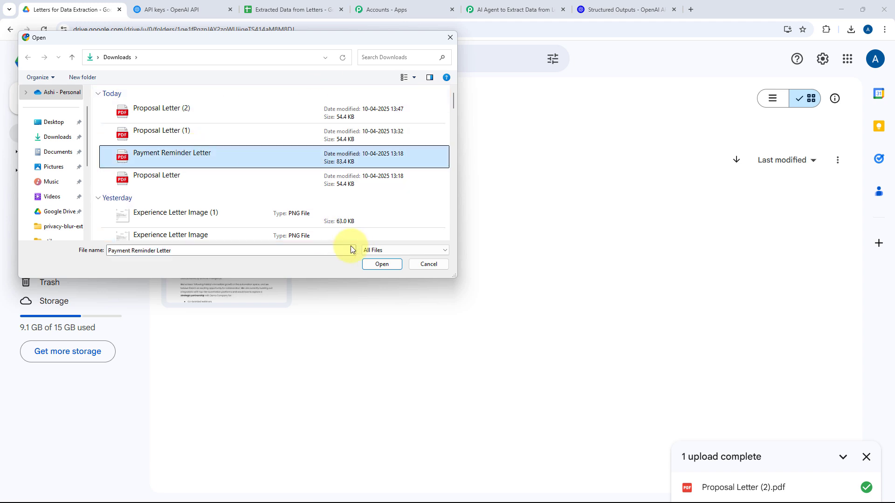
pyautogui.click(378, 264)
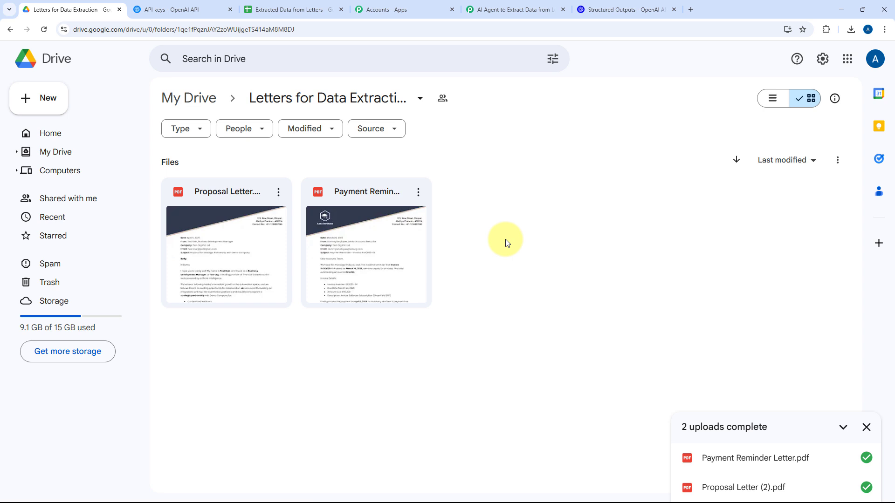
# Check the spreadsheet for a new row, and look over the workflow's trigger and the Google Drive folder
pyautogui.click(282, 9)
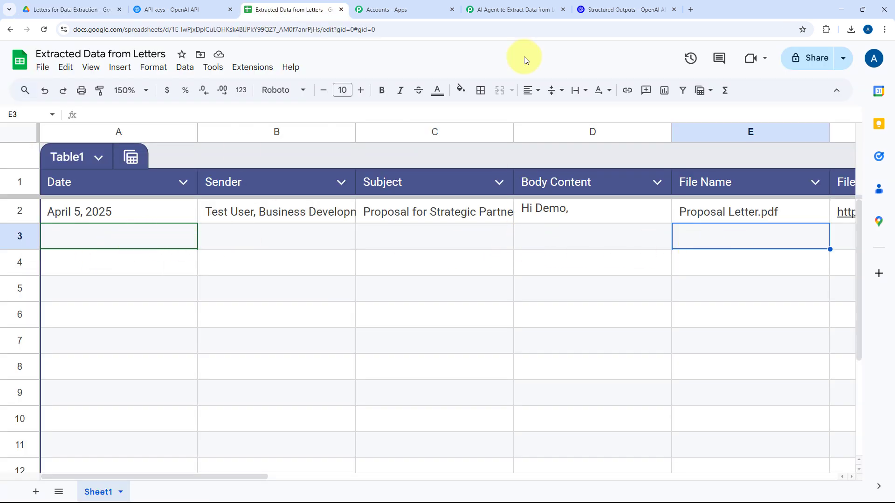
pyautogui.click(507, 7)
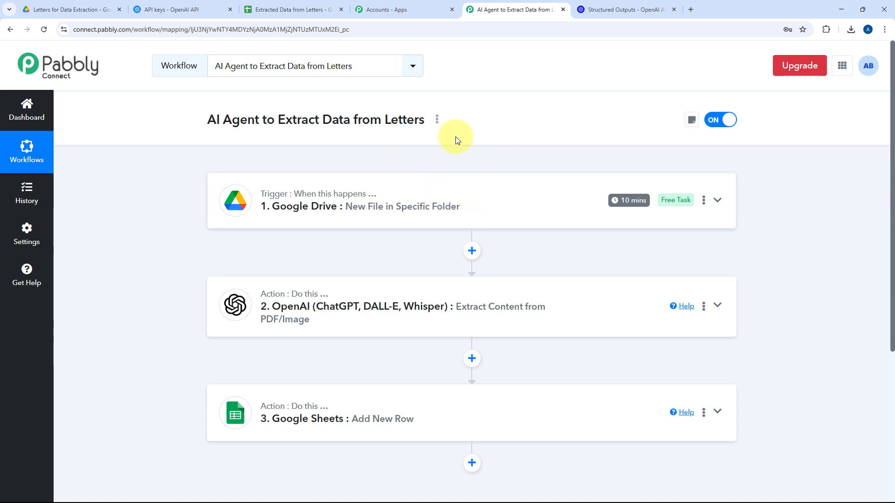
pyautogui.click(81, 6)
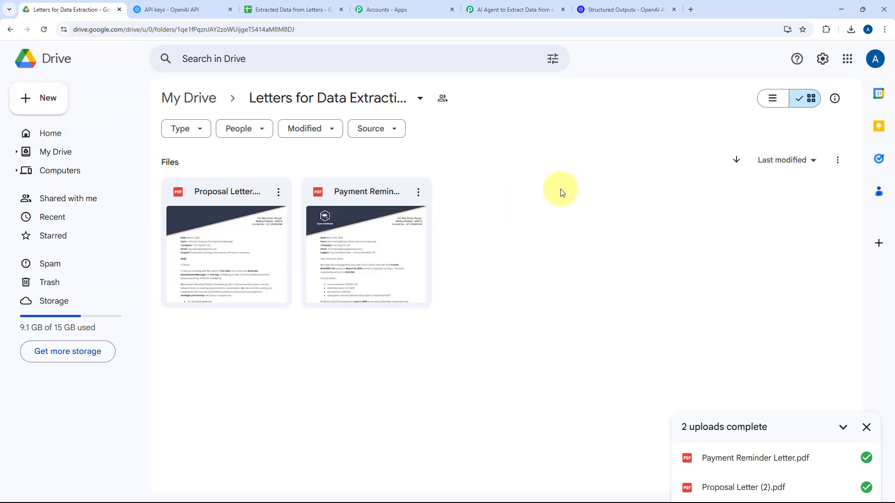
# Look over the Pabbly Connect workflow and the new spreadsheet row, and open the Payment Reminder Letter PDF in Google Drive
pyautogui.click(535, 9)
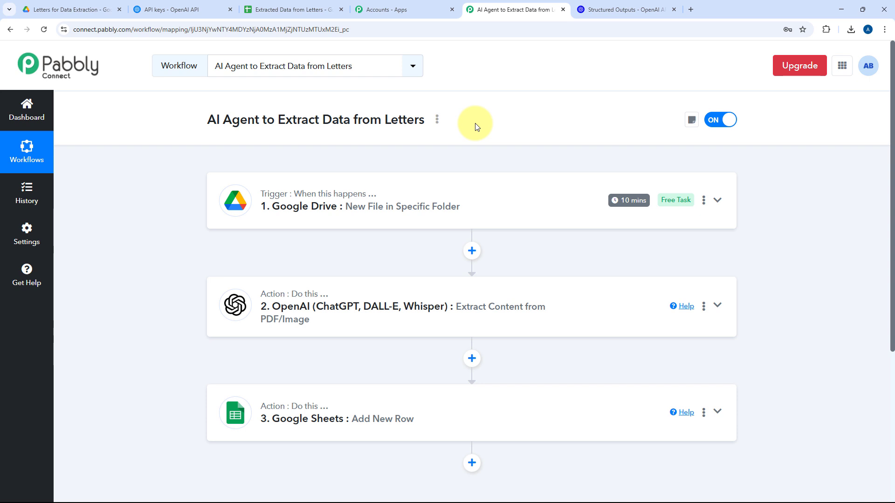
pyautogui.click(283, 13)
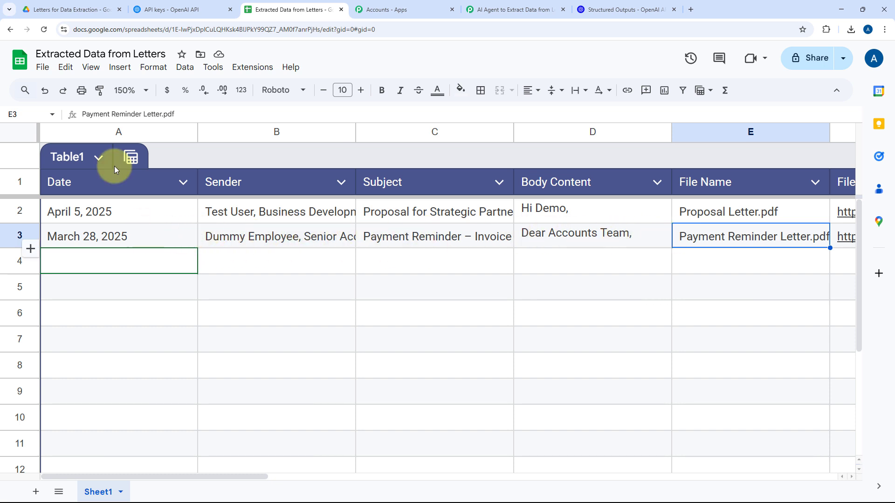
pyautogui.click(87, 9)
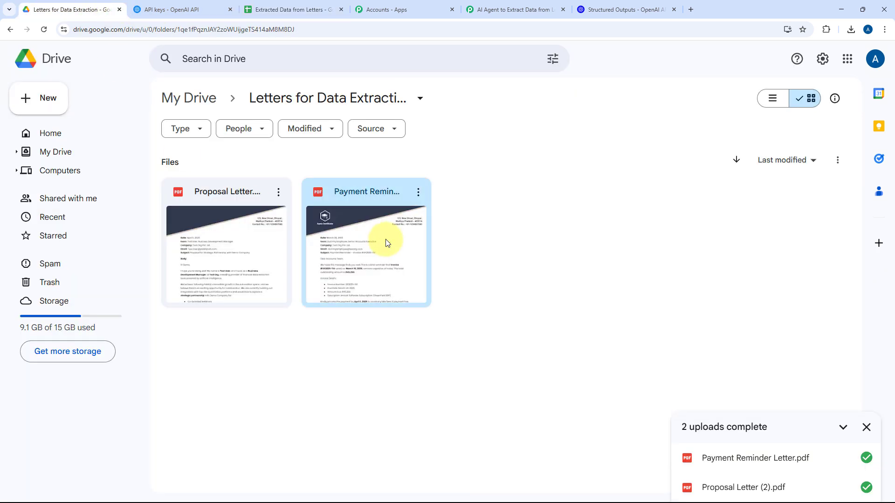
pyautogui.doubleClick(377, 247)
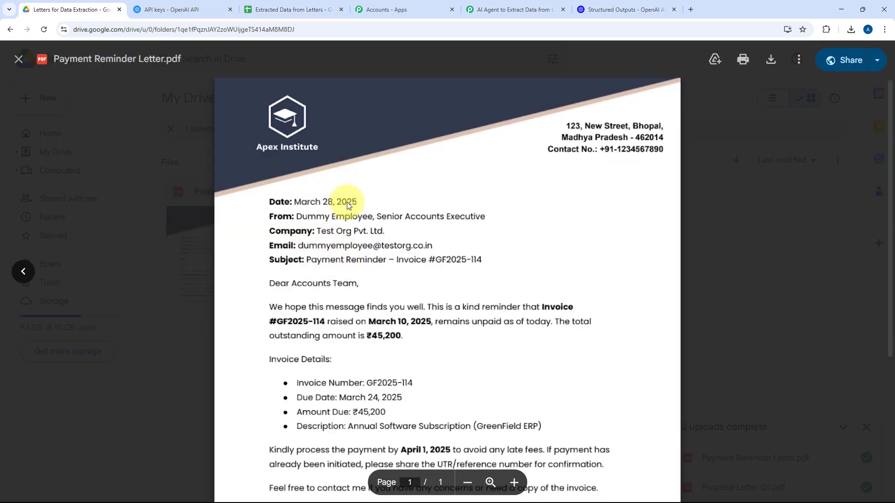
# Compare the Sender, Subject and Body Content in spreadsheet row 3 with the Payment Reminder Letter, and close the letter's preview in Google Drive
pyautogui.click(308, 9)
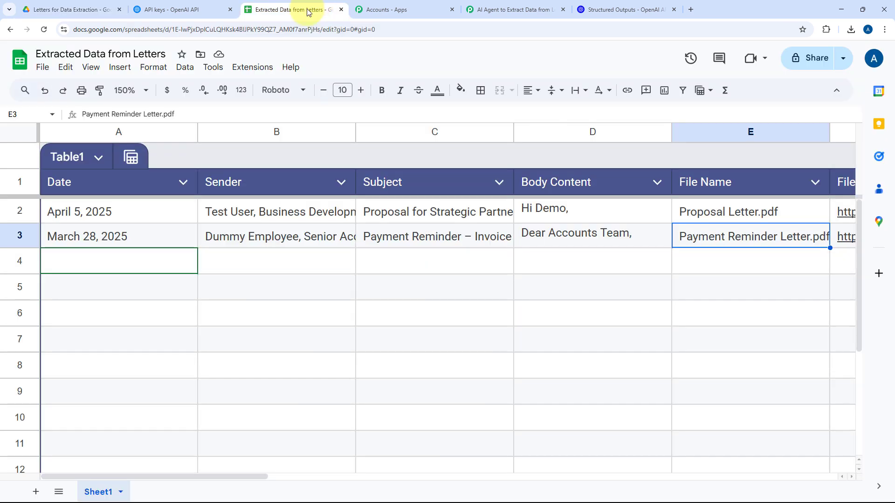
pyautogui.doubleClick(259, 237)
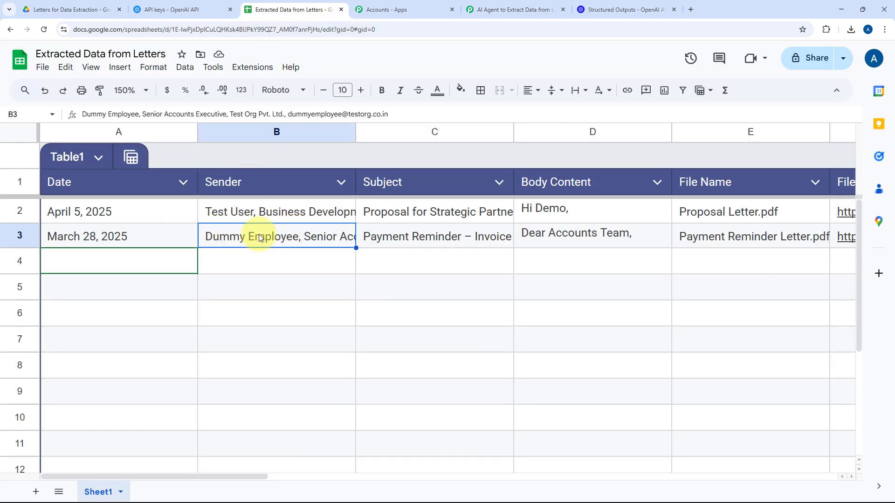
pyautogui.click(414, 261)
pyautogui.click(431, 238)
pyautogui.doubleClick(572, 231)
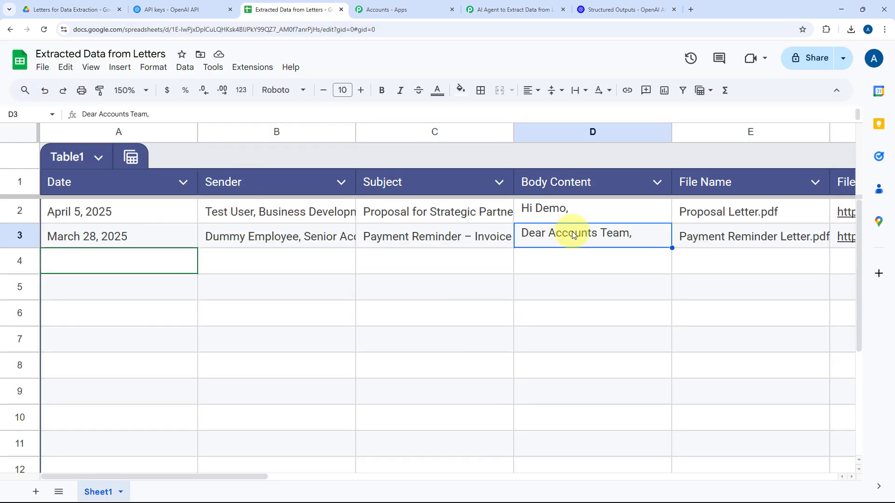
pyautogui.click(447, 224)
pyautogui.click(70, 9)
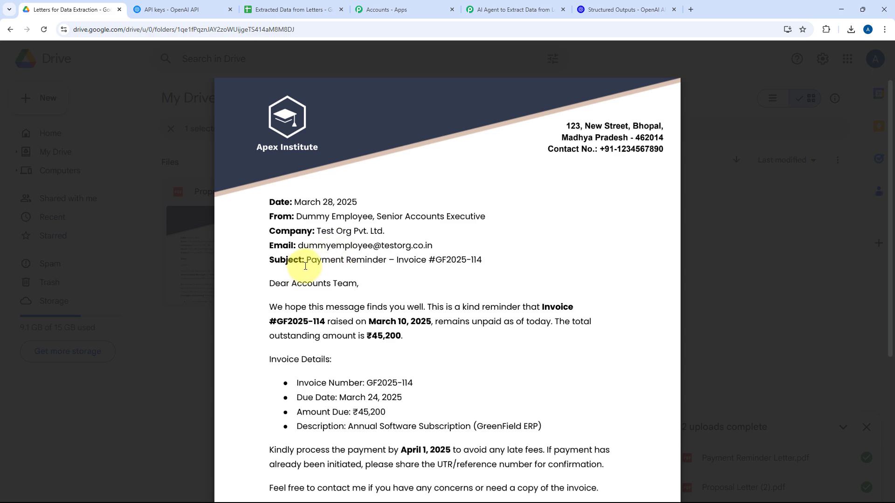
pyautogui.click(697, 201)
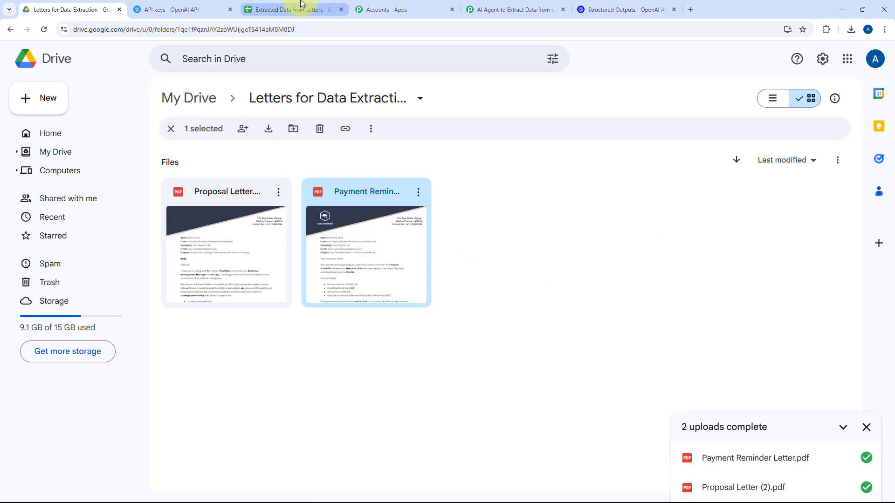
# Return to the spreadsheet and inspect the File Name entry in row 3 without changing it
pyautogui.click(289, 9)
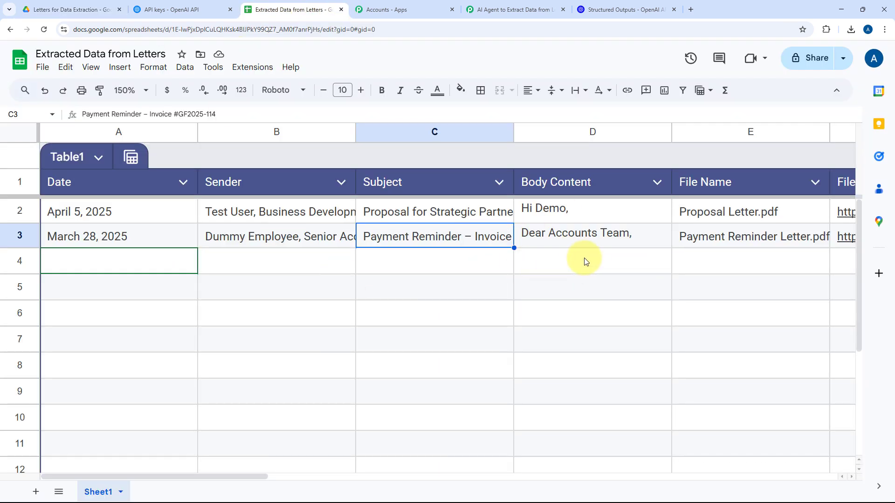
pyautogui.hscroll(5, 586, 261)
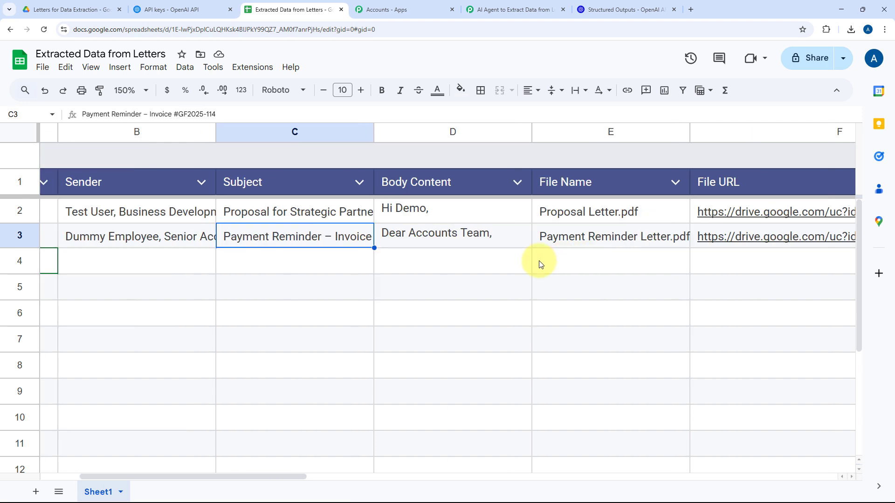
pyautogui.click(487, 239)
pyautogui.doubleClick(488, 240)
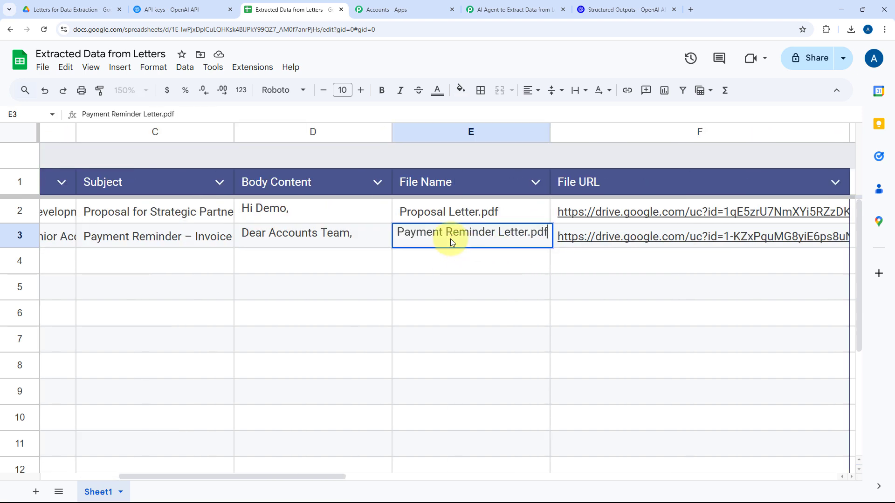
pyautogui.click(378, 239)
# Download the letter through the File URL link in row 3, and return to the Pabbly Connect workflow
pyautogui.click(619, 236)
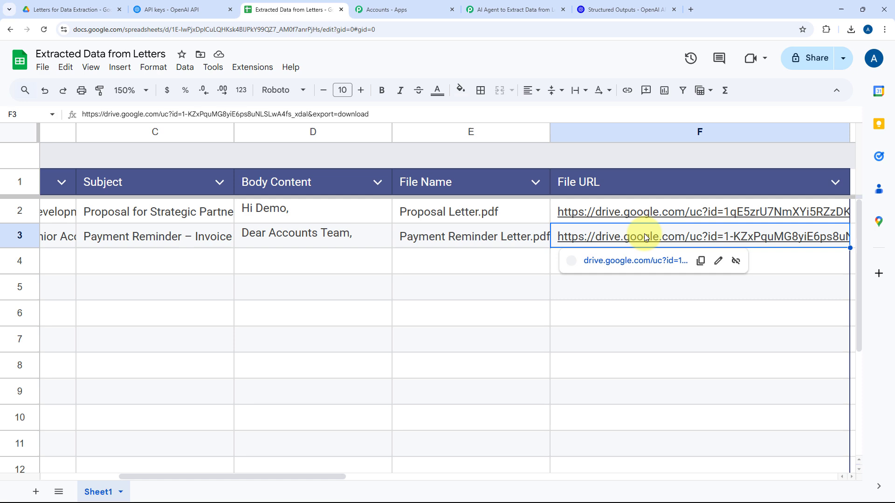
pyautogui.click(643, 263)
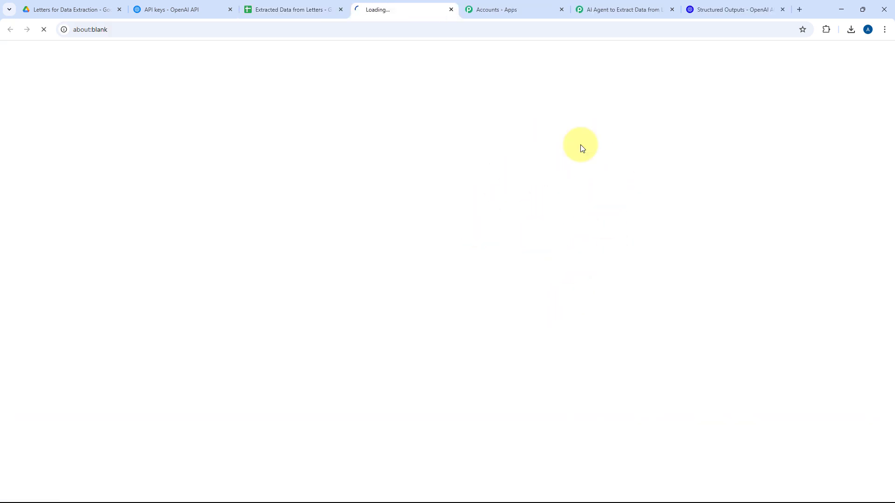
pyautogui.click(451, 10)
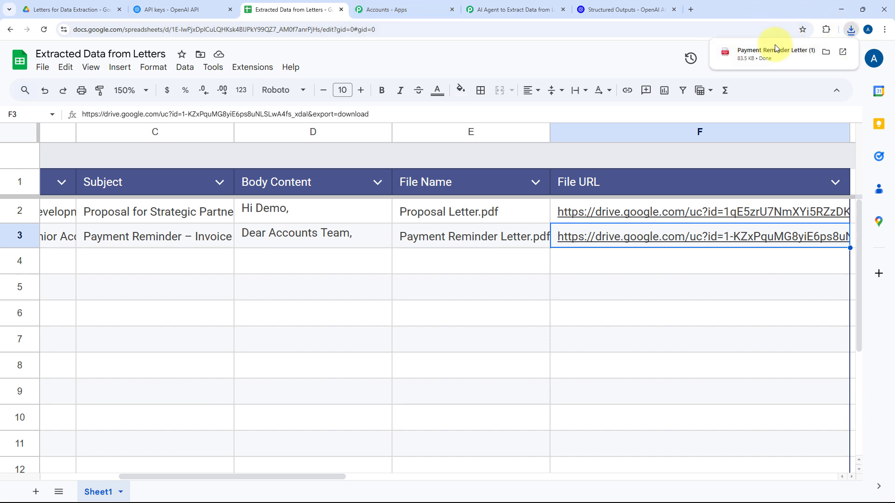
pyautogui.click(525, 8)
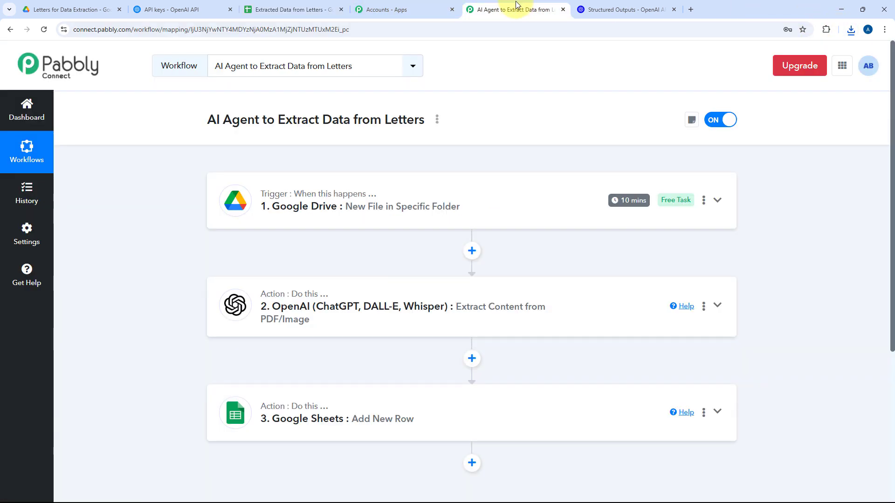